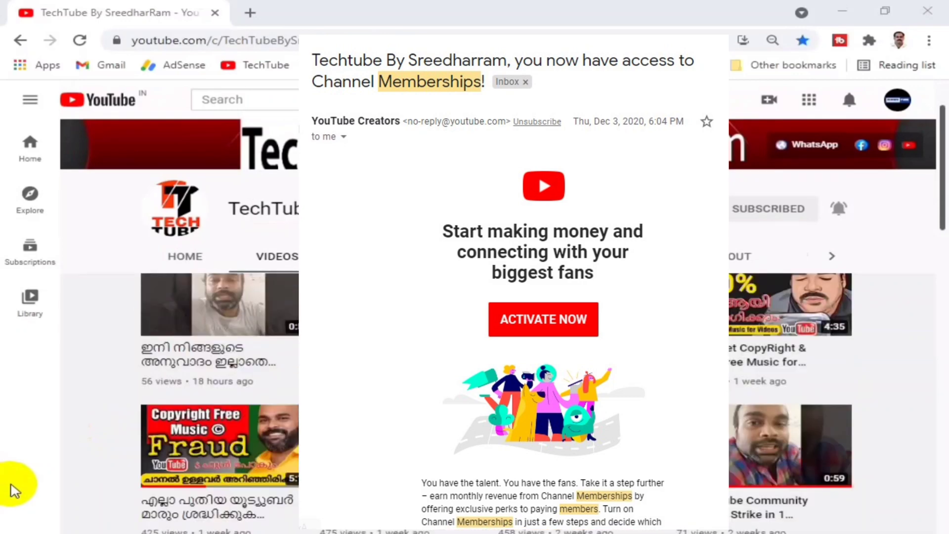
{"action": "scroll", "coordinate": [15, 489], "scroll_direction": "up", "scroll_amount": 4}
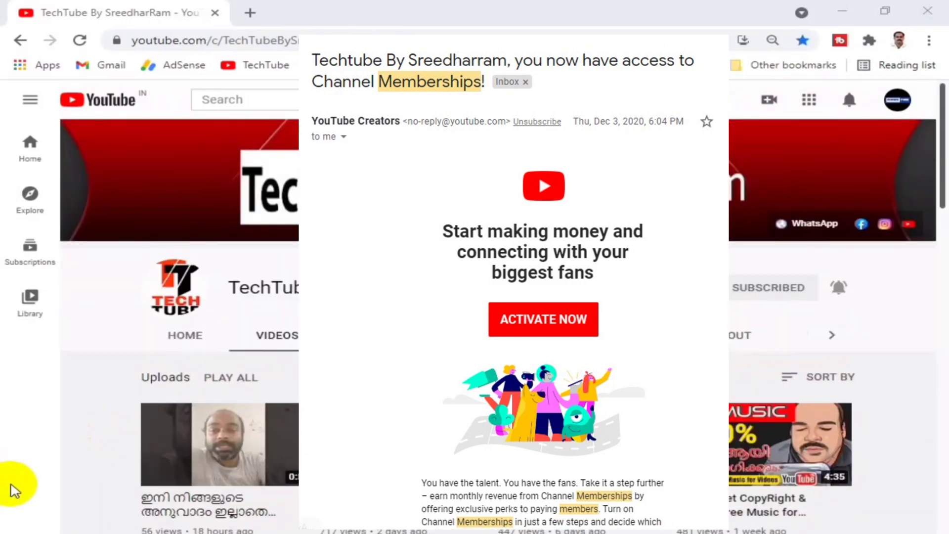
{"action": "scroll", "coordinate": [11, 485], "scroll_direction": "down", "scroll_amount": 2}
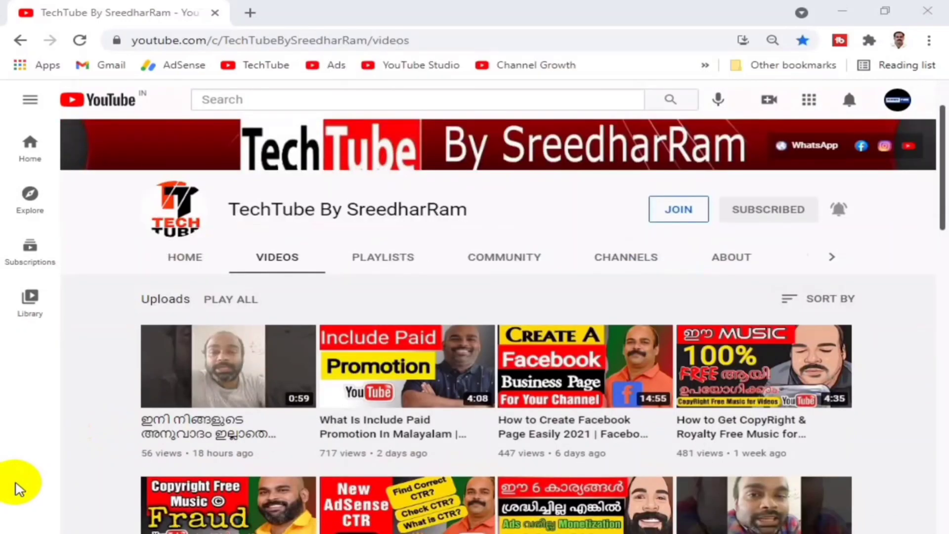
{"action": "scroll", "coordinate": [16, 486], "scroll_direction": "down", "scroll_amount": 2}
{"action": "scroll", "coordinate": [17, 489], "scroll_direction": "up", "scroll_amount": 2}
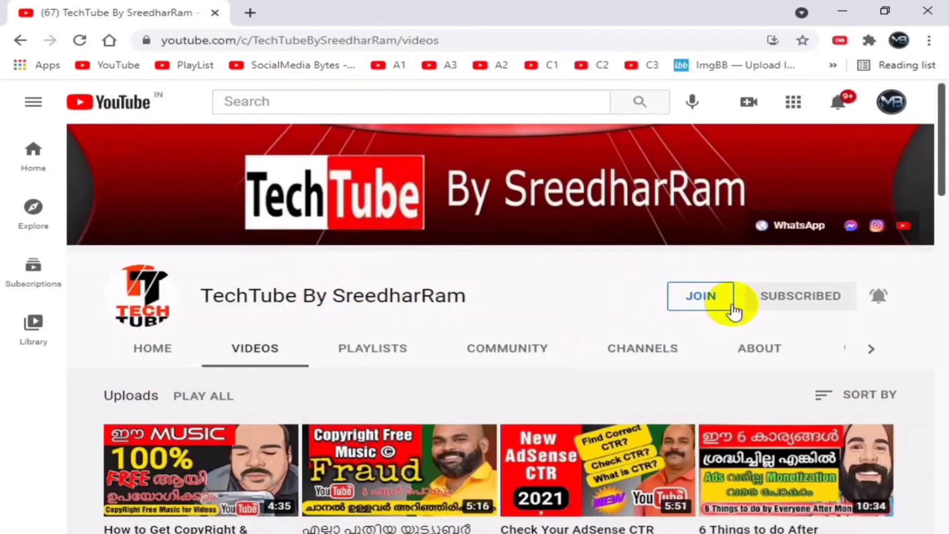
Open the TechTube channel's membership offer and view the perks of the Gold and Diamond levels
{"action": "left_click", "coordinate": [702, 299]}
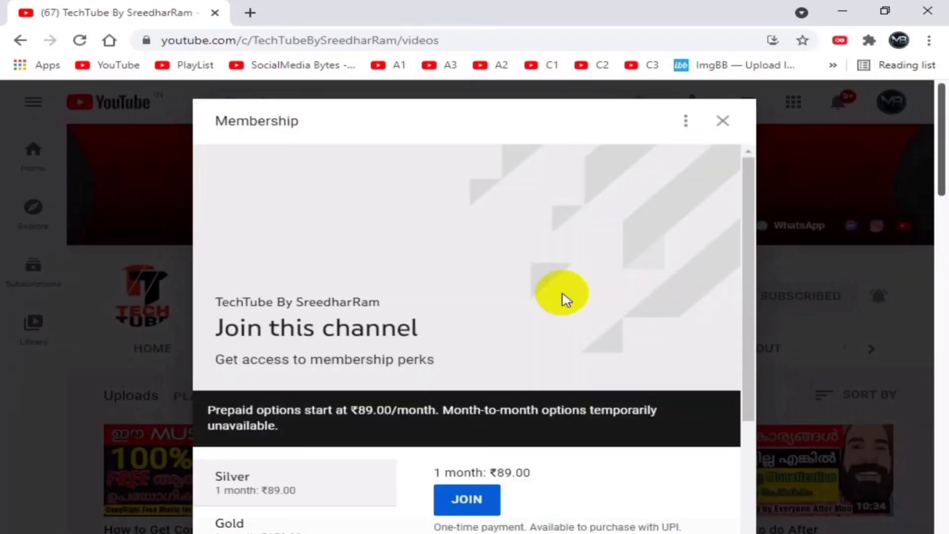
{"action": "scroll", "coordinate": [473, 313], "scroll_direction": "down", "scroll_amount": 3}
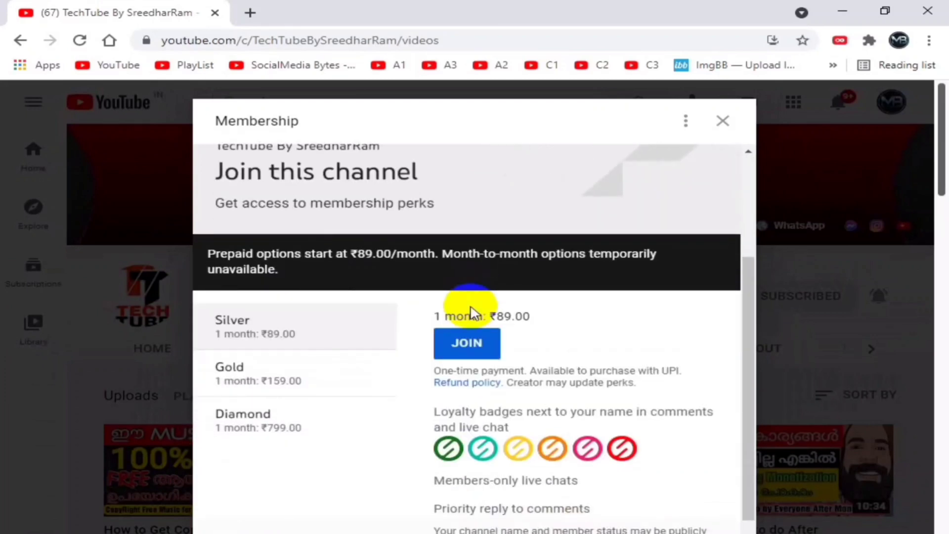
{"action": "scroll", "coordinate": [470, 312], "scroll_direction": "down", "scroll_amount": 1}
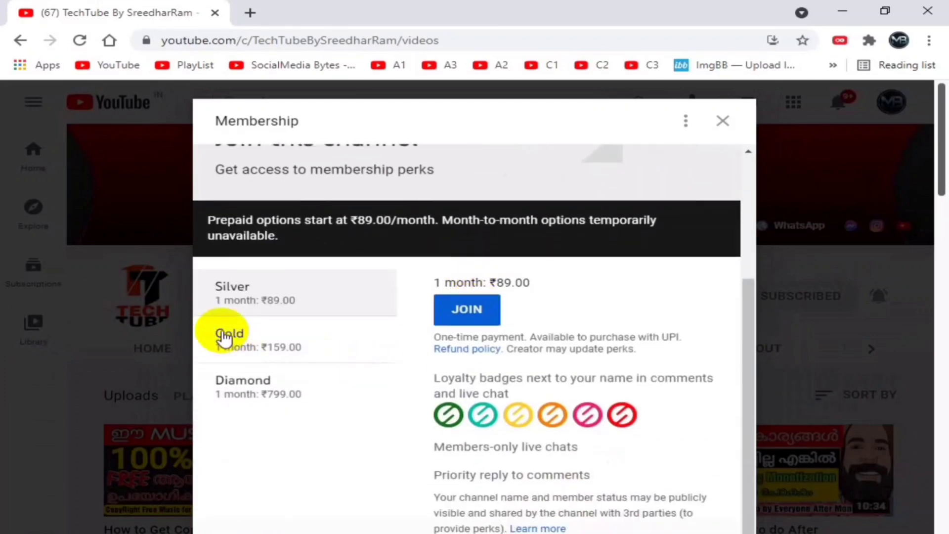
{"action": "left_click", "coordinate": [256, 353]}
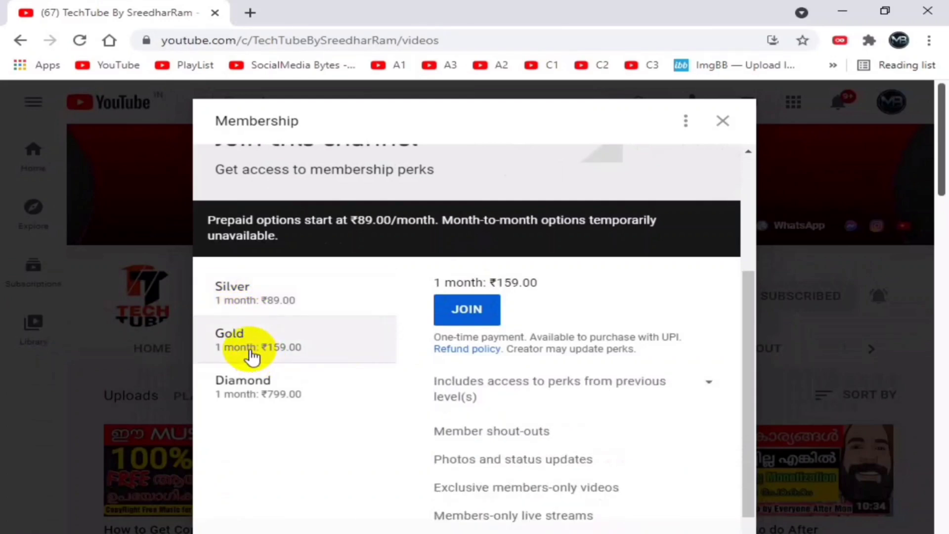
{"action": "left_click", "coordinate": [248, 391]}
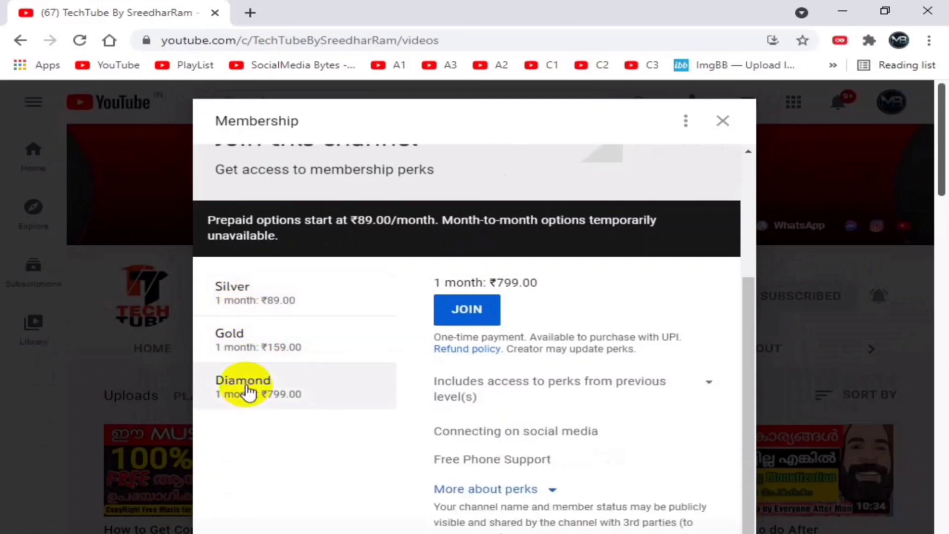
{"action": "scroll", "coordinate": [474, 403], "scroll_direction": "down", "scroll_amount": 3}
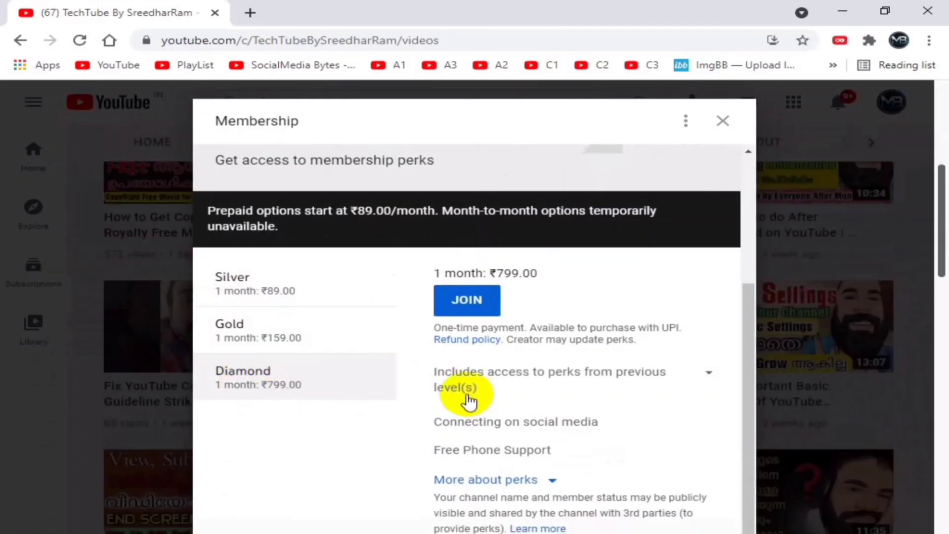
{"action": "scroll", "coordinate": [467, 395], "scroll_direction": "up", "scroll_amount": 3}
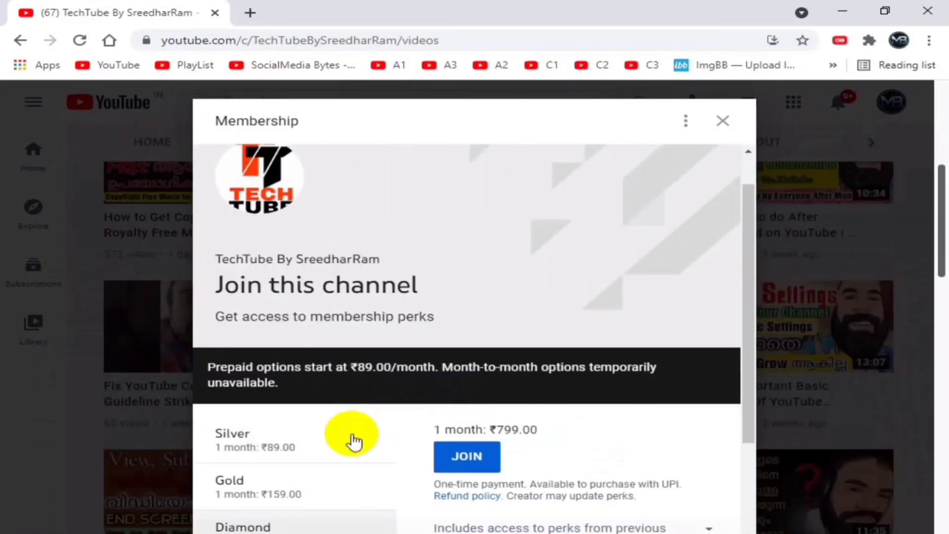
Review the Gold and Silver membership levels again, then close the membership offer
{"action": "left_click", "coordinate": [241, 491]}
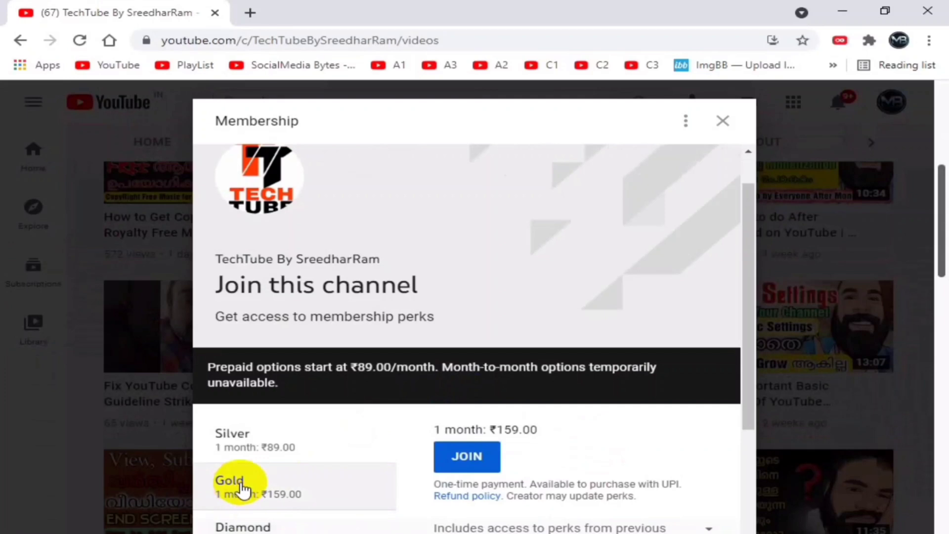
{"action": "left_click", "coordinate": [247, 445]}
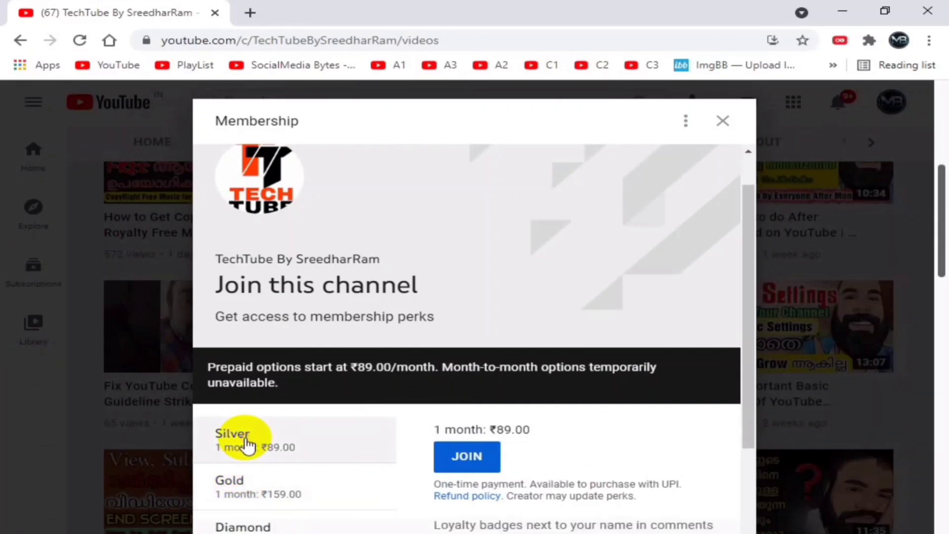
{"action": "scroll", "coordinate": [336, 439], "scroll_direction": "up", "scroll_amount": 1}
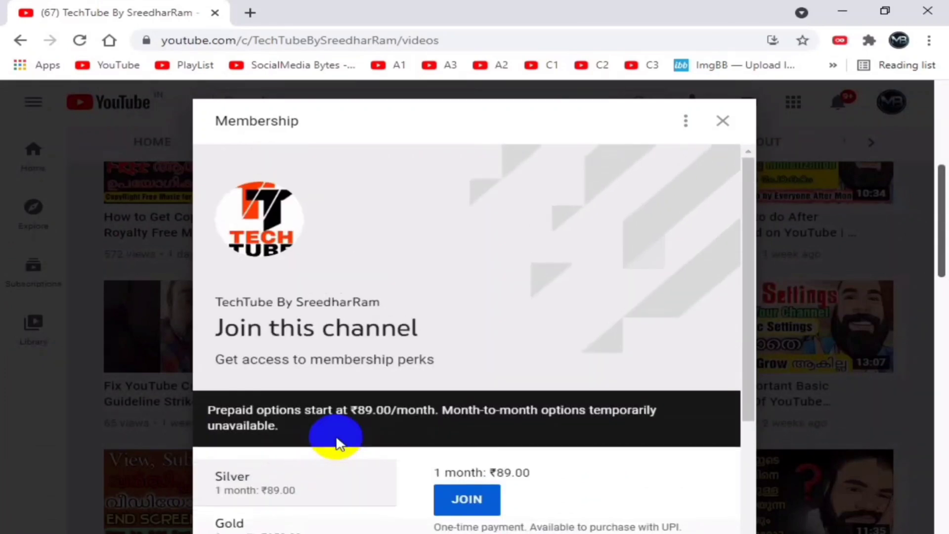
{"action": "scroll", "coordinate": [338, 442], "scroll_direction": "down", "scroll_amount": 2}
{"action": "scroll", "coordinate": [338, 444], "scroll_direction": "down", "scroll_amount": 2}
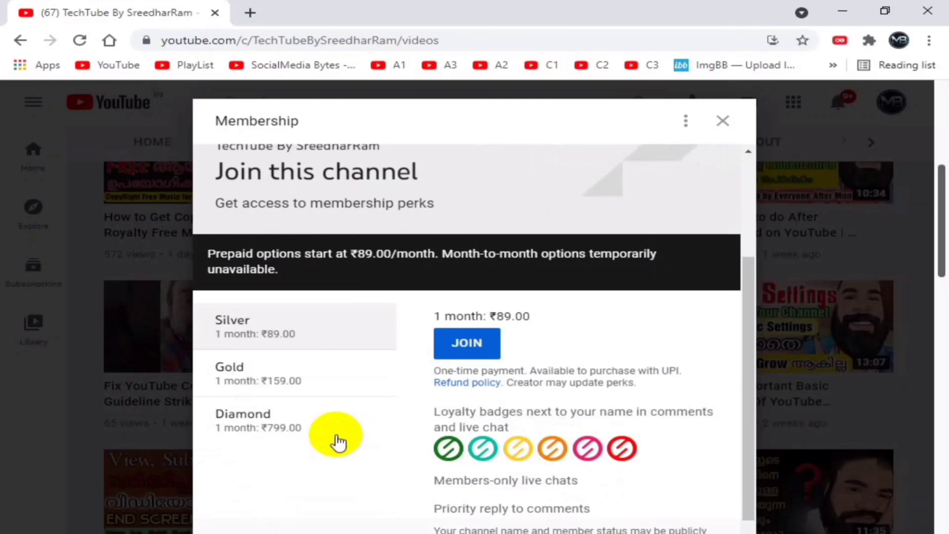
{"action": "scroll", "coordinate": [336, 439], "scroll_direction": "down", "scroll_amount": 1}
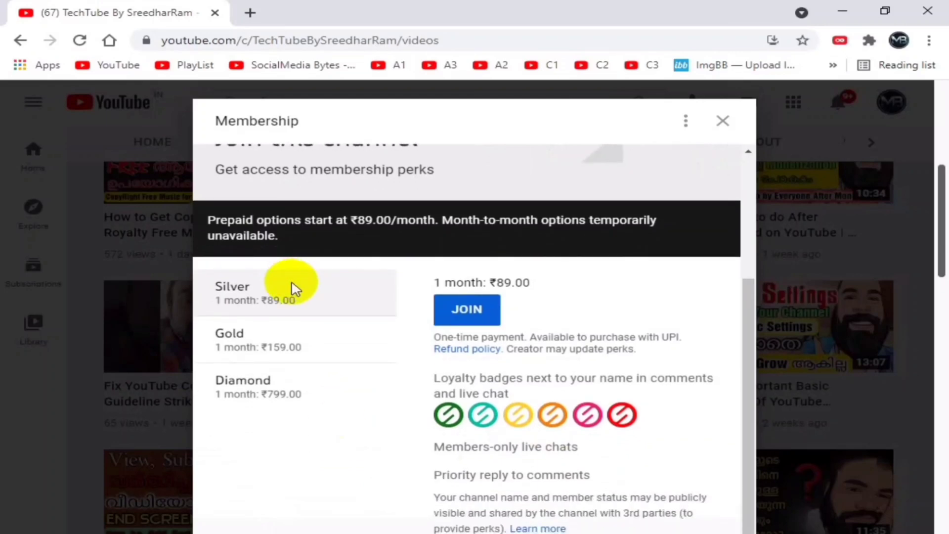
{"action": "key", "text": "Escape"}
{"action": "scroll", "coordinate": [289, 286], "scroll_direction": "up", "scroll_amount": 6}
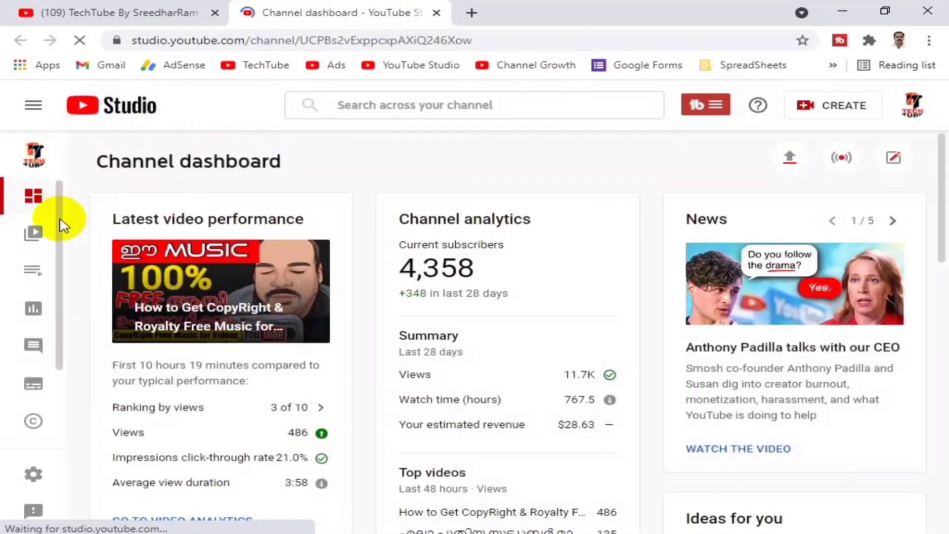
Open the Memberships section of the channel's monetization settings in YouTube Studio
{"action": "scroll", "coordinate": [63, 267], "scroll_direction": "down", "scroll_amount": 3}
{"action": "scroll", "coordinate": [64, 317], "scroll_direction": "down", "scroll_amount": 2}
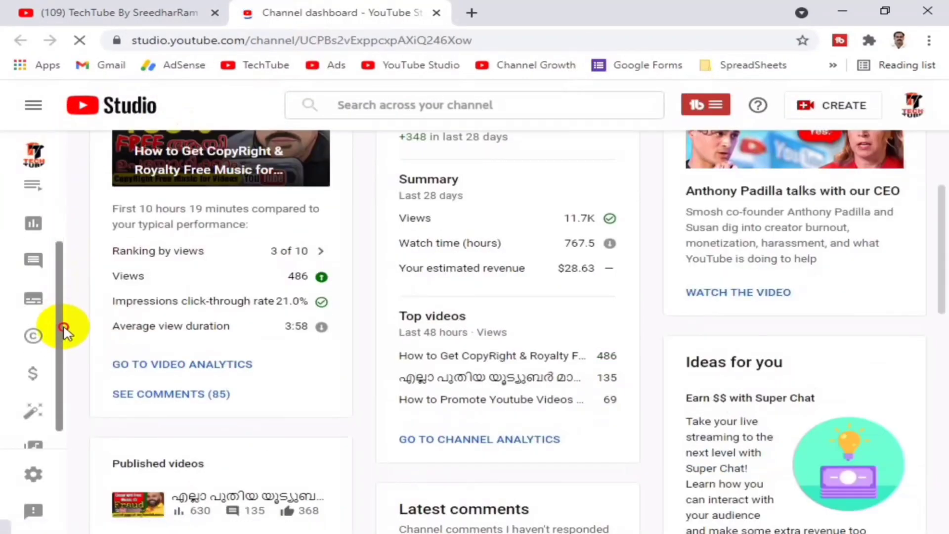
{"action": "scroll", "coordinate": [65, 346], "scroll_direction": "down", "scroll_amount": 1}
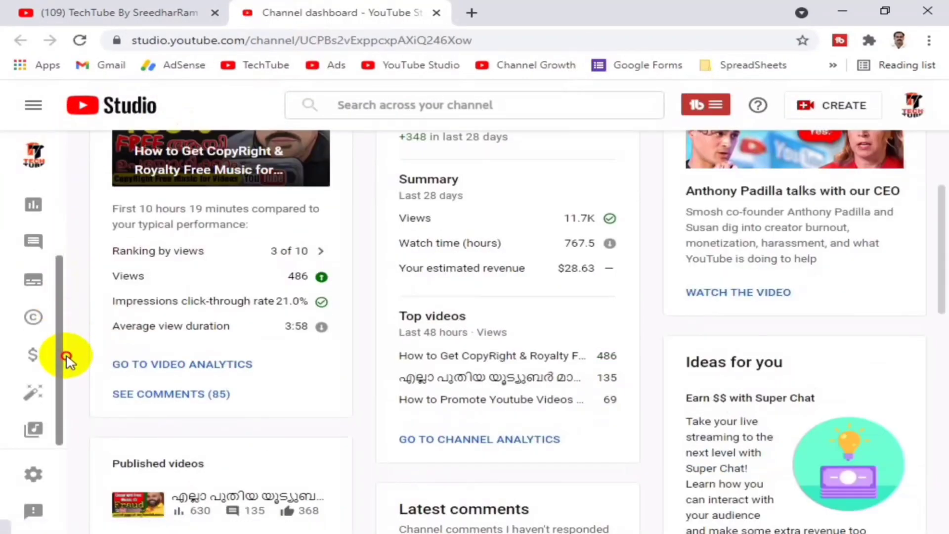
{"action": "left_click", "coordinate": [34, 360]}
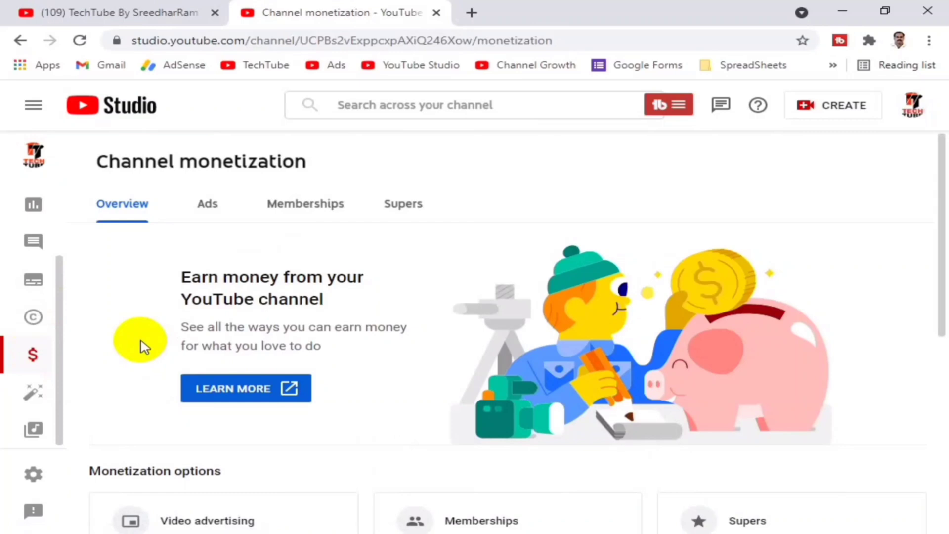
{"action": "left_click", "coordinate": [289, 207]}
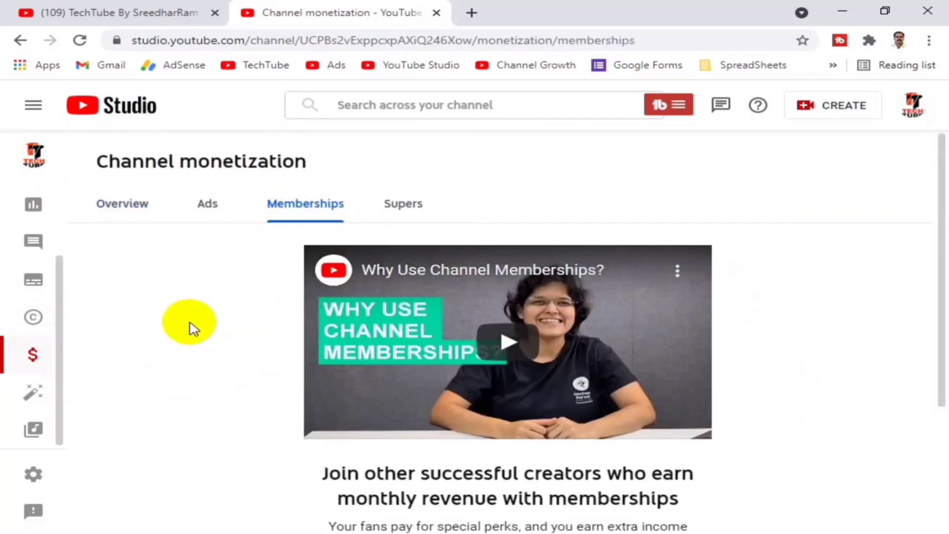
Proceed from the memberships introduction to the next setup steps
{"action": "scroll", "coordinate": [192, 329], "scroll_direction": "down", "scroll_amount": 3}
{"action": "scroll", "coordinate": [192, 329], "scroll_direction": "down", "scroll_amount": 1}
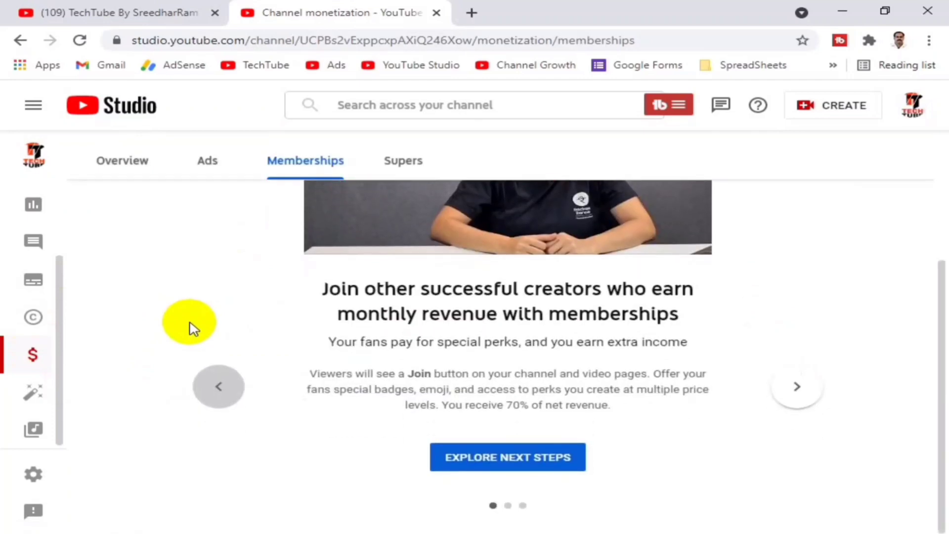
{"action": "left_click", "coordinate": [519, 469]}
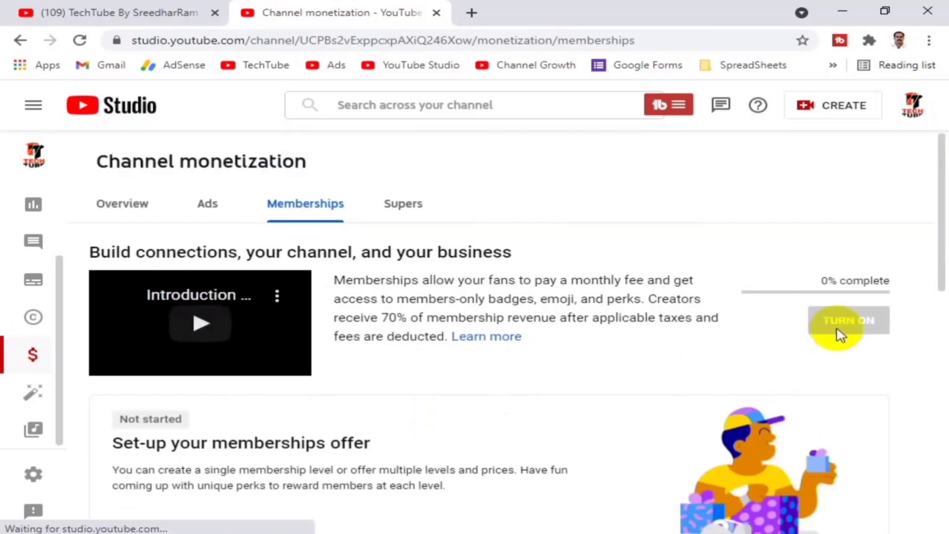
Examine the membership setup tasks: memberships offer, badges and emoji, announcing memberships, and the welcome post for new members
{"action": "scroll", "coordinate": [549, 364], "scroll_direction": "down", "scroll_amount": 3}
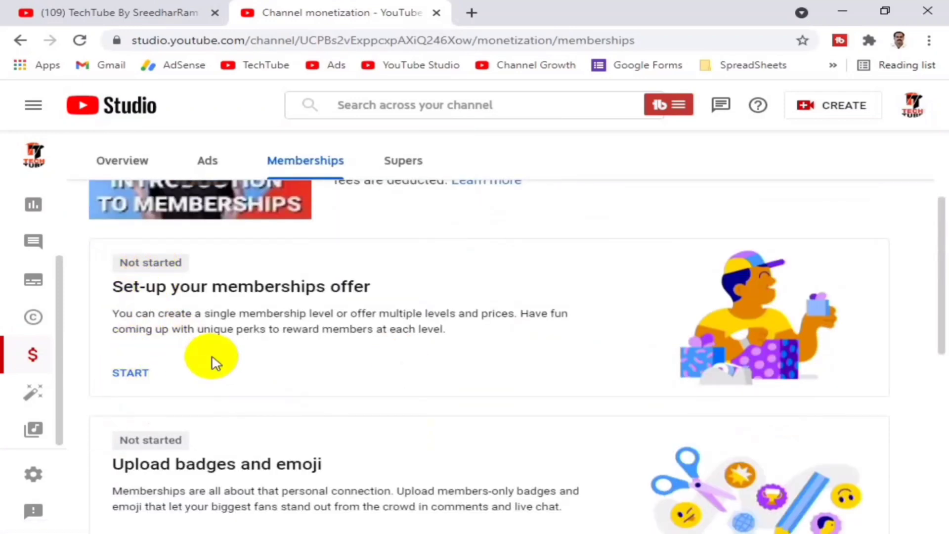
{"action": "triple_click", "coordinate": [148, 285]}
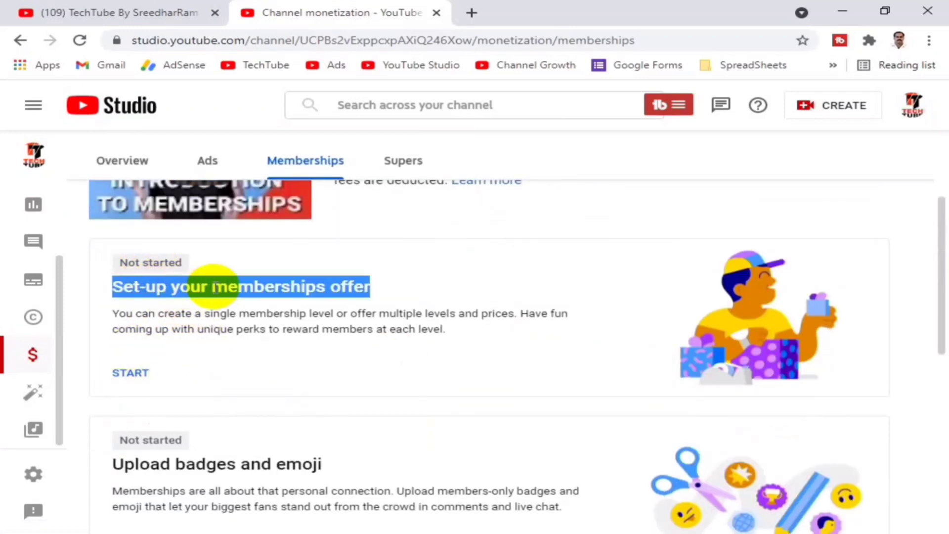
{"action": "scroll", "coordinate": [237, 277], "scroll_direction": "down", "scroll_amount": 3}
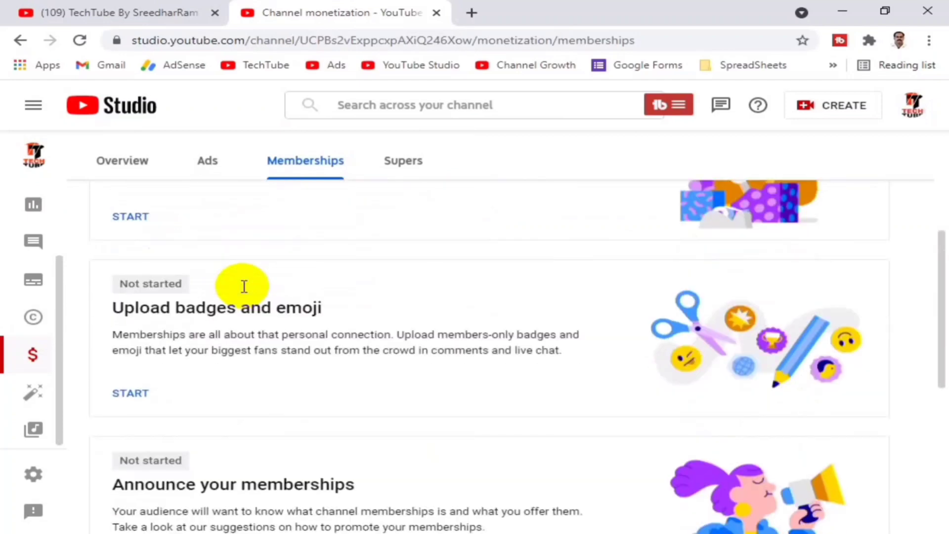
{"action": "triple_click", "coordinate": [148, 309]}
{"action": "scroll", "coordinate": [216, 309], "scroll_direction": "down", "scroll_amount": 3}
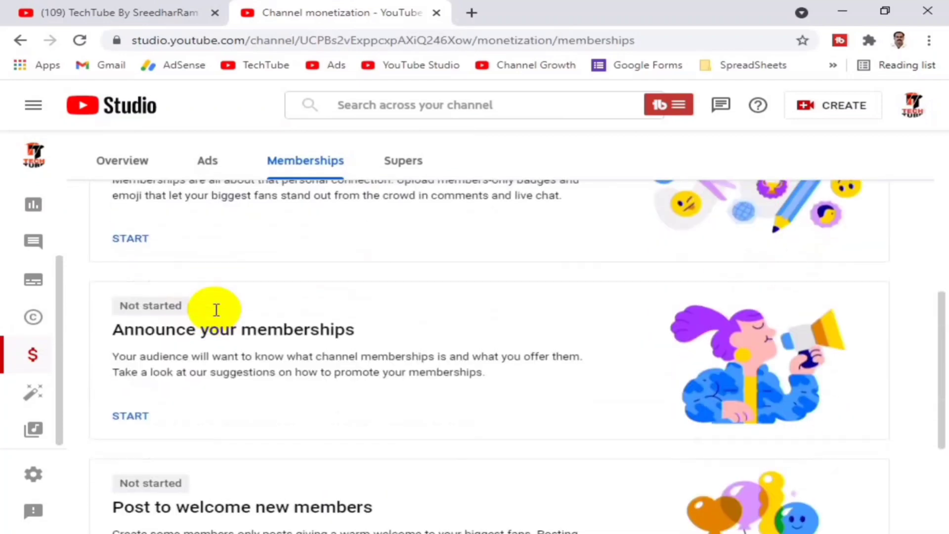
{"action": "triple_click", "coordinate": [154, 331]}
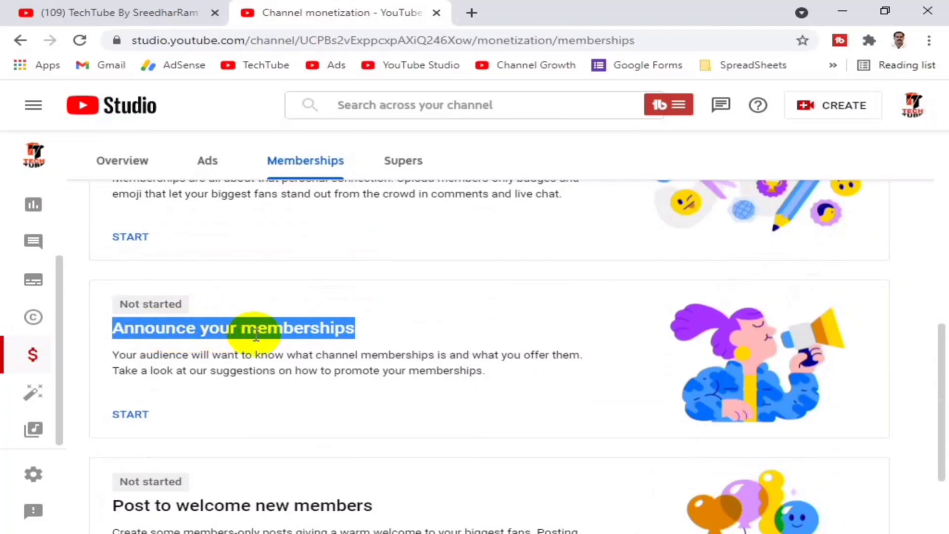
{"action": "scroll", "coordinate": [256, 336], "scroll_direction": "down", "scroll_amount": 3}
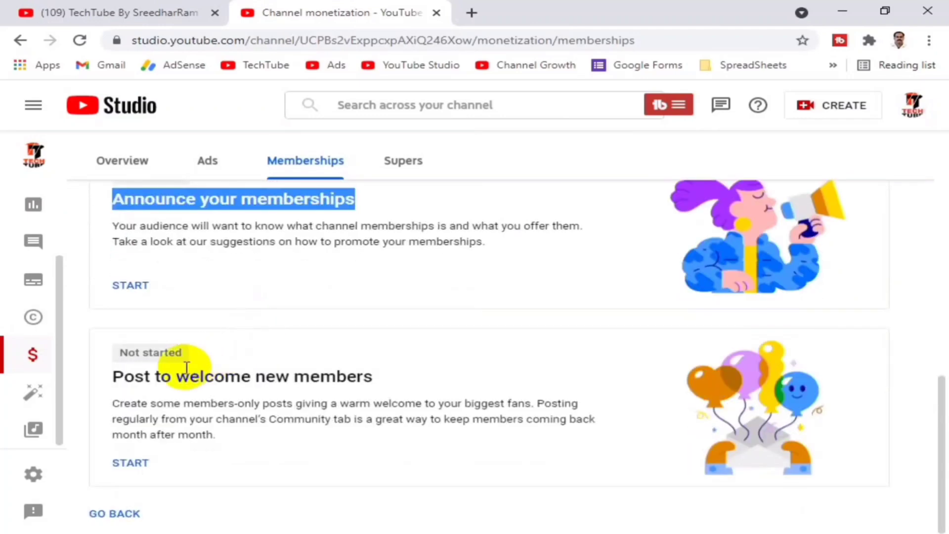
{"action": "left_click", "coordinate": [164, 377]}
{"action": "triple_click", "coordinate": [165, 377]}
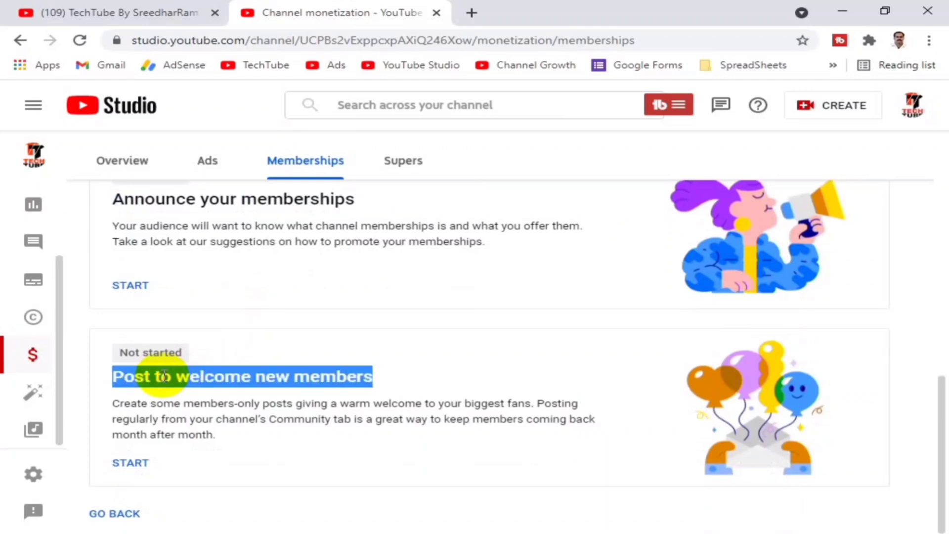
{"action": "left_click", "coordinate": [220, 378]}
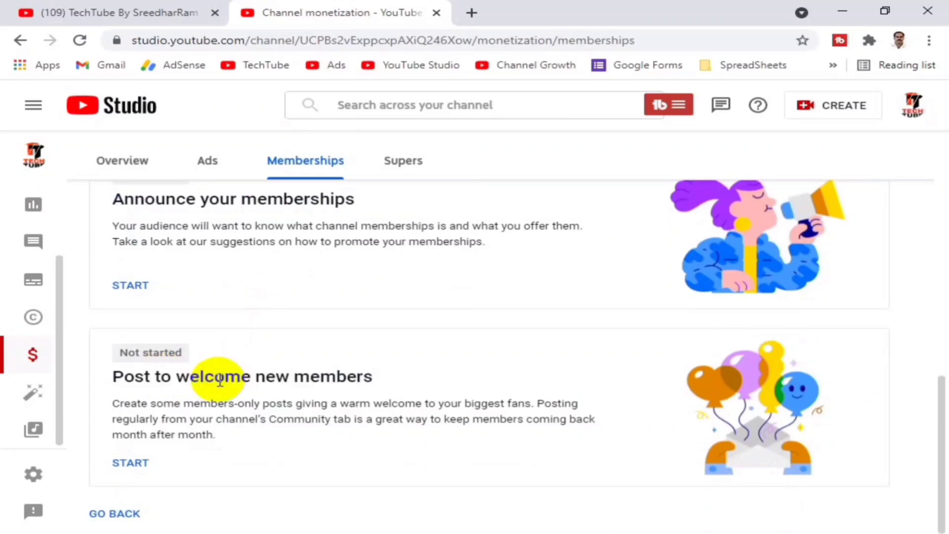
Review the memberships introduction and highlight the words about the creator's 70% share of membership revenue
{"action": "scroll", "coordinate": [220, 380], "scroll_direction": "up", "scroll_amount": 10}
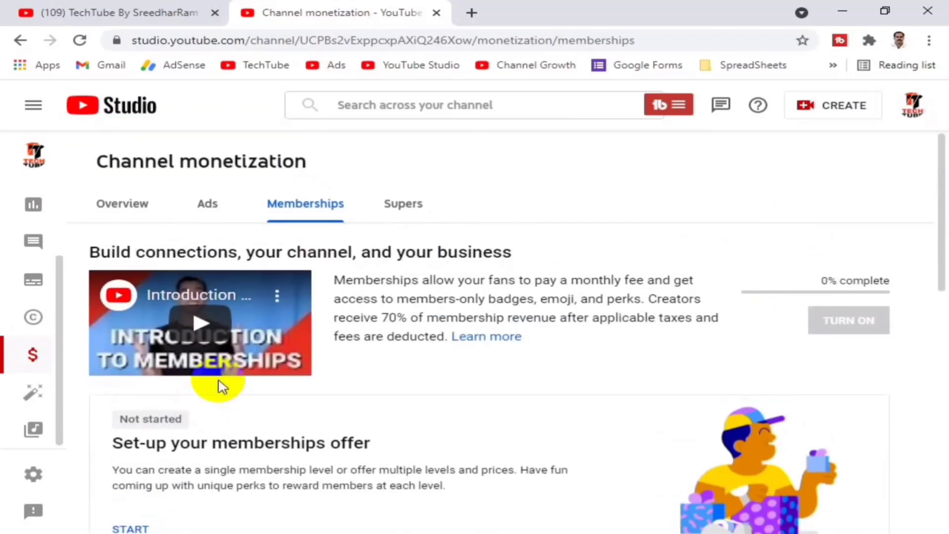
{"action": "scroll", "coordinate": [220, 383], "scroll_direction": "down", "scroll_amount": 3}
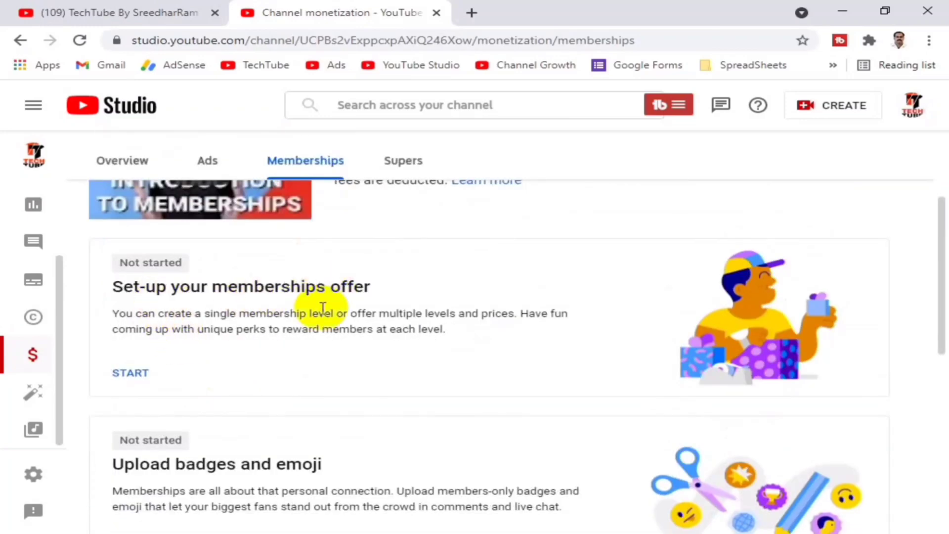
{"action": "scroll", "coordinate": [271, 377], "scroll_direction": "up", "scroll_amount": 2}
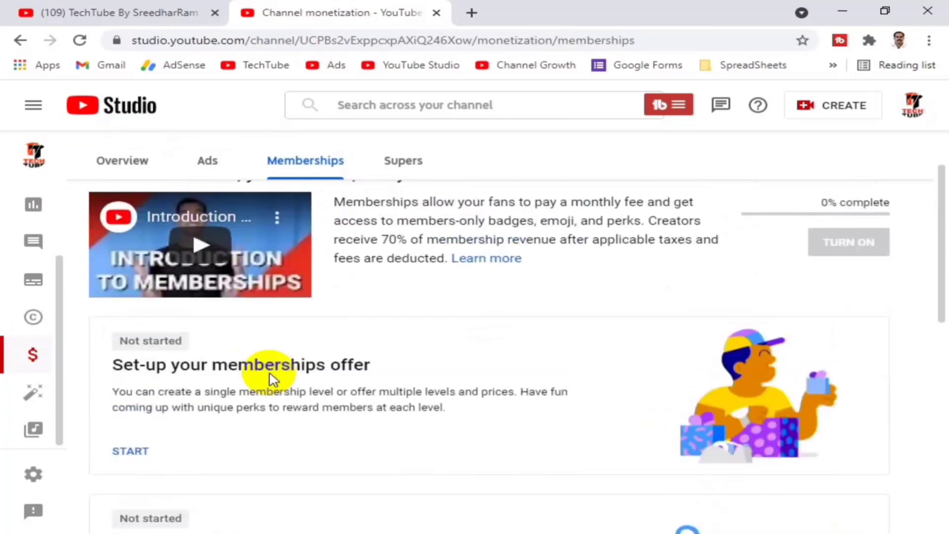
{"action": "scroll", "coordinate": [271, 377], "scroll_direction": "up", "scroll_amount": 2}
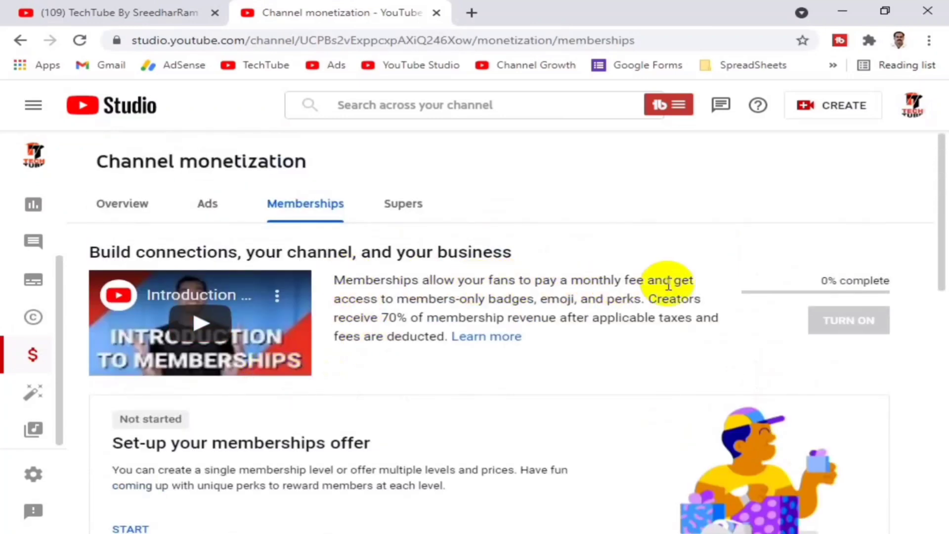
{"action": "left_click_drag", "start_coordinate": [379, 318], "coordinate": [514, 313]}
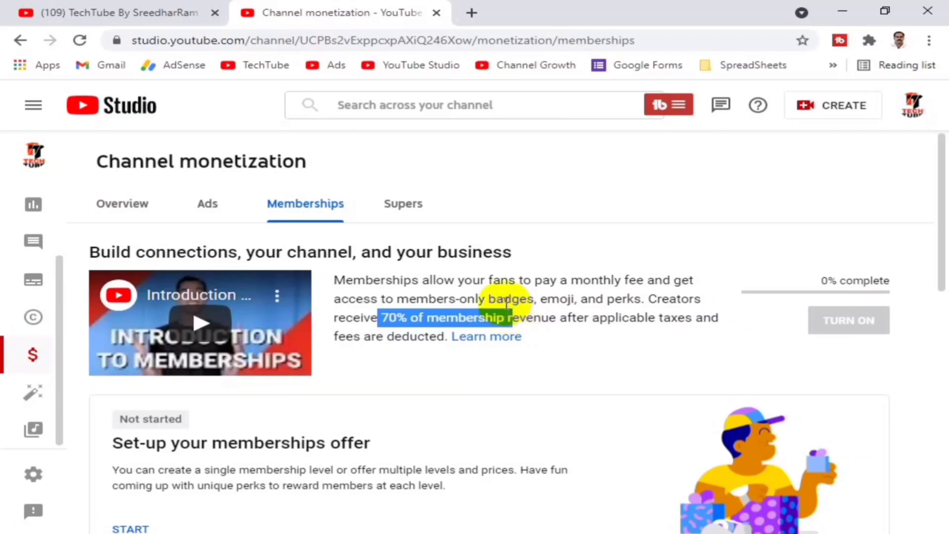
Clear the text highlight and start setting up the channel's memberships offer
{"action": "left_click", "coordinate": [473, 301]}
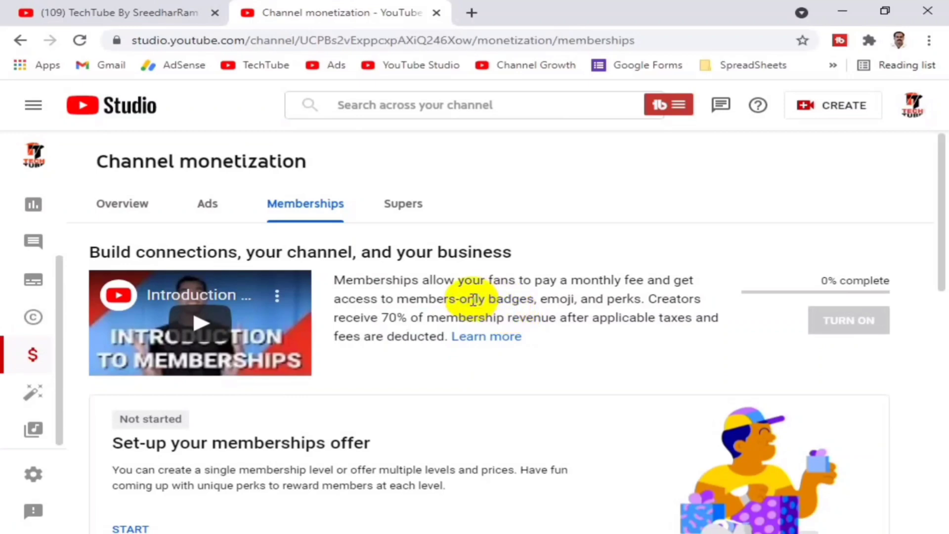
{"action": "scroll", "coordinate": [465, 296], "scroll_direction": "down", "scroll_amount": 3}
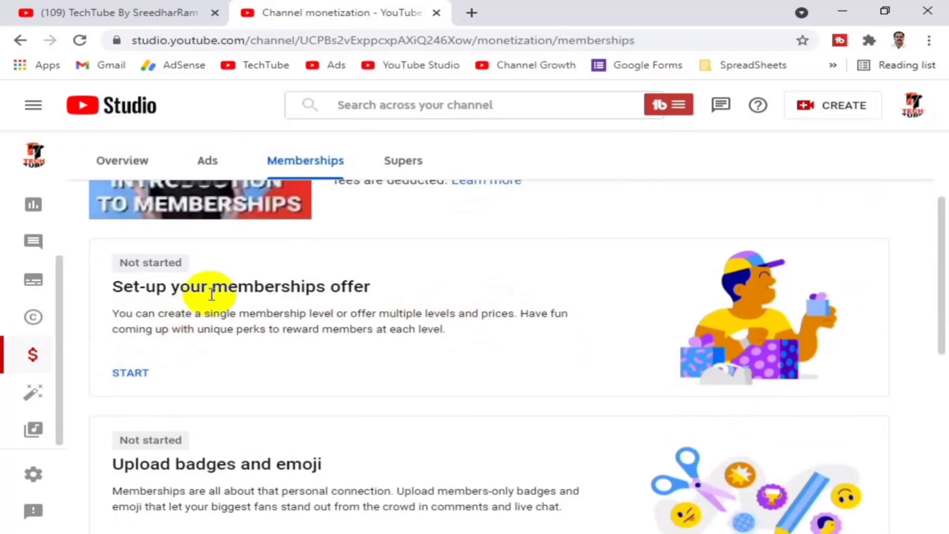
{"action": "left_click", "coordinate": [131, 373]}
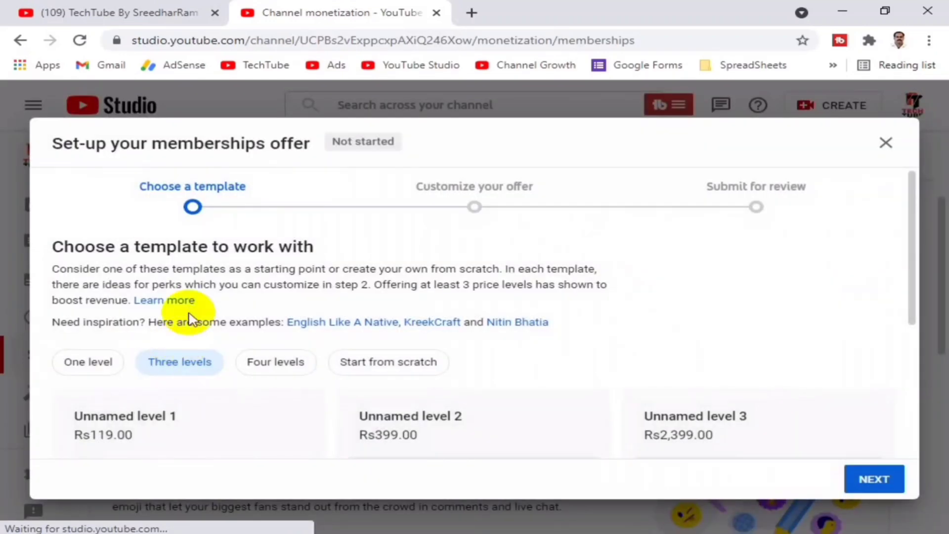
Compare the prices and perks of the levels in the three-level membership template
{"action": "scroll", "coordinate": [190, 319], "scroll_direction": "down", "scroll_amount": 2}
{"action": "scroll", "coordinate": [191, 319], "scroll_direction": "down", "scroll_amount": 2}
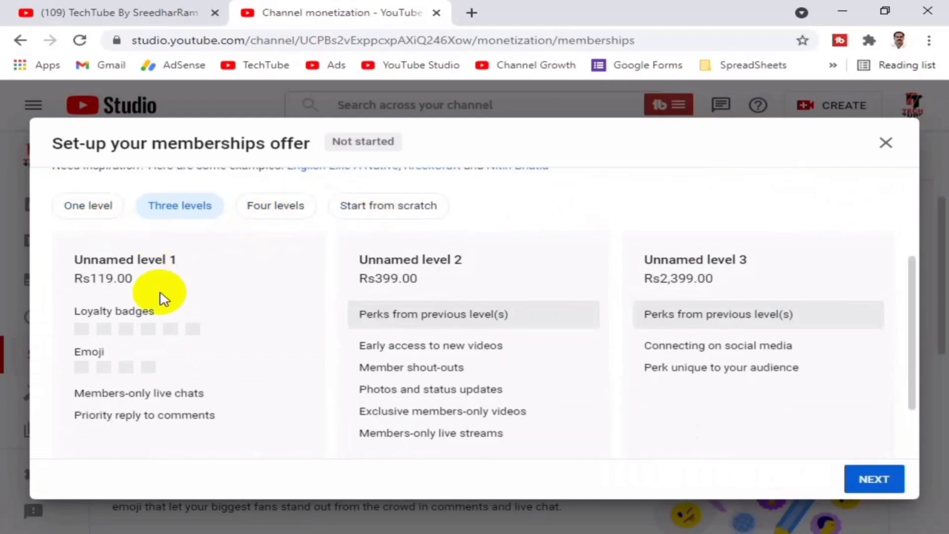
{"action": "scroll", "coordinate": [163, 296], "scroll_direction": "up", "scroll_amount": 2}
{"action": "scroll", "coordinate": [163, 297], "scroll_direction": "down", "scroll_amount": 2}
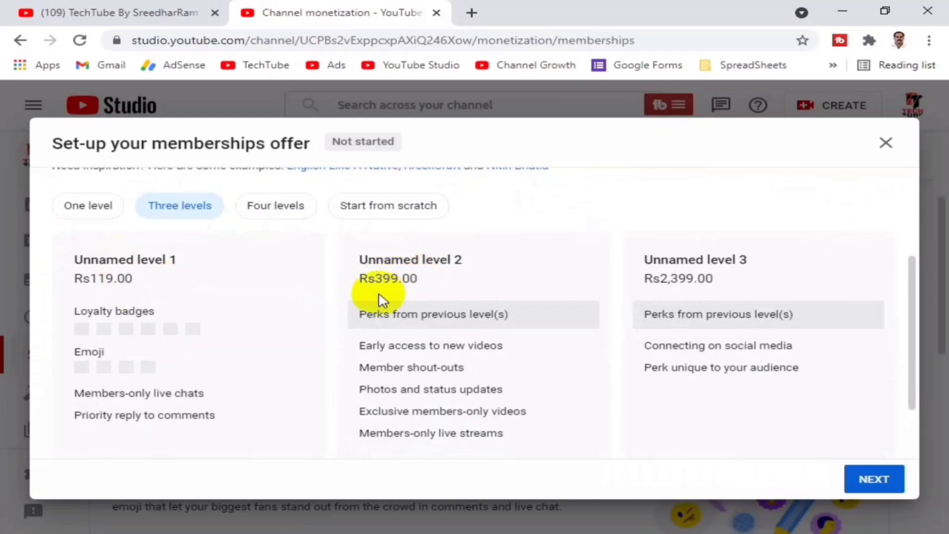
{"action": "scroll", "coordinate": [381, 296], "scroll_direction": "up", "scroll_amount": 2}
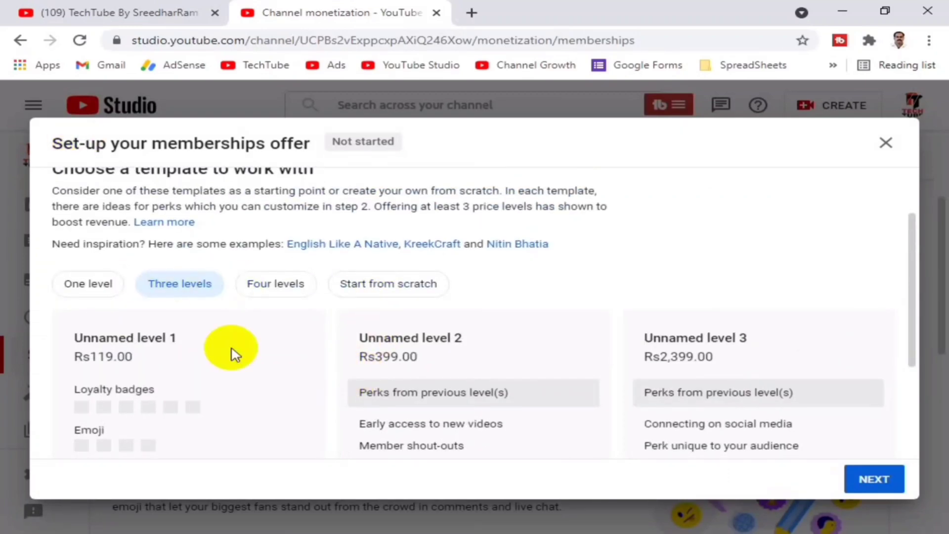
{"action": "scroll", "coordinate": [233, 350], "scroll_direction": "down", "scroll_amount": 2}
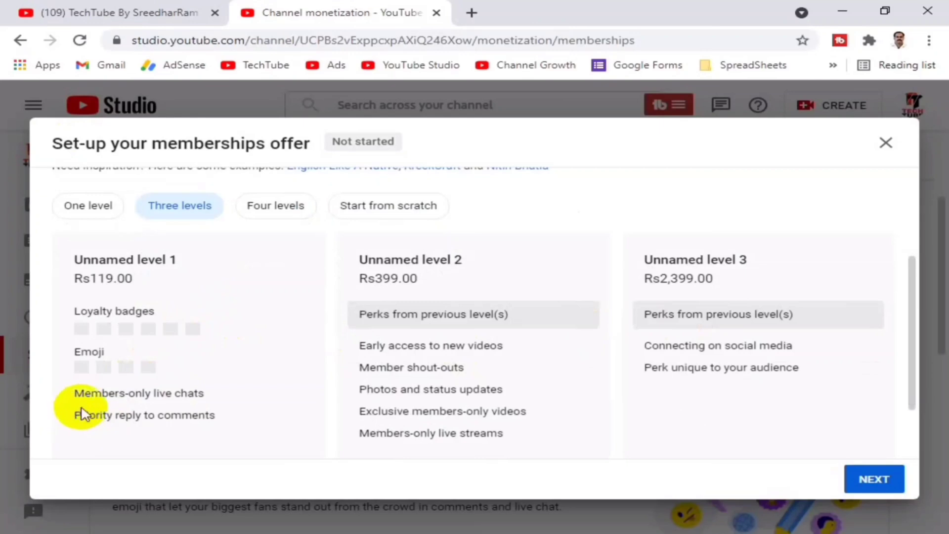
Highlight the first level's perks in turn: members-only live chats, priority reply to comments, and loyalty badges
{"action": "left_click_drag", "start_coordinate": [80, 394], "coordinate": [212, 394]}
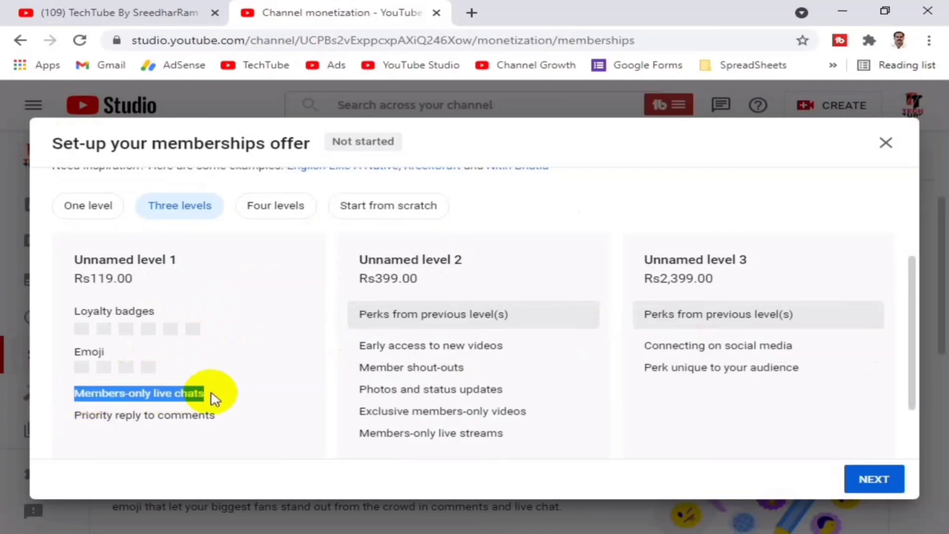
{"action": "left_click", "coordinate": [91, 419]}
{"action": "triple_click", "coordinate": [91, 419]}
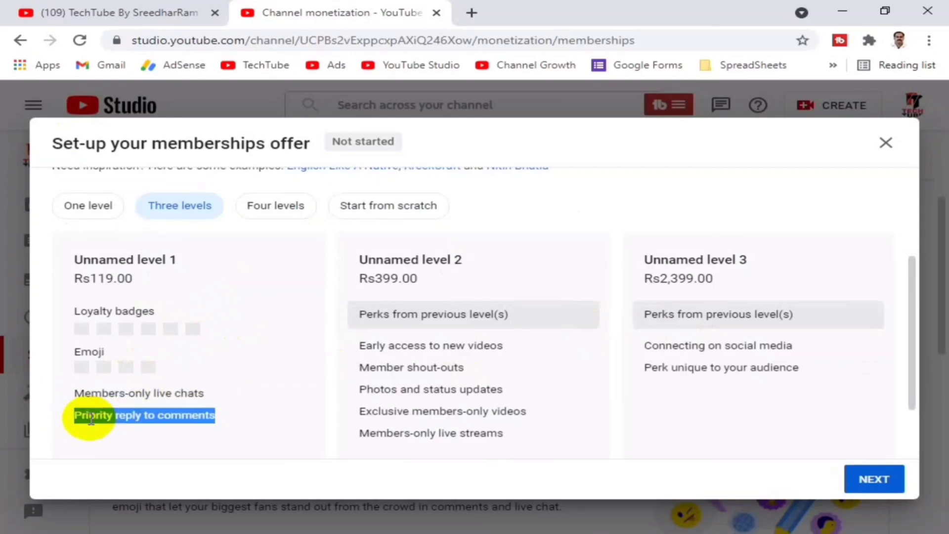
{"action": "left_click", "coordinate": [186, 416]}
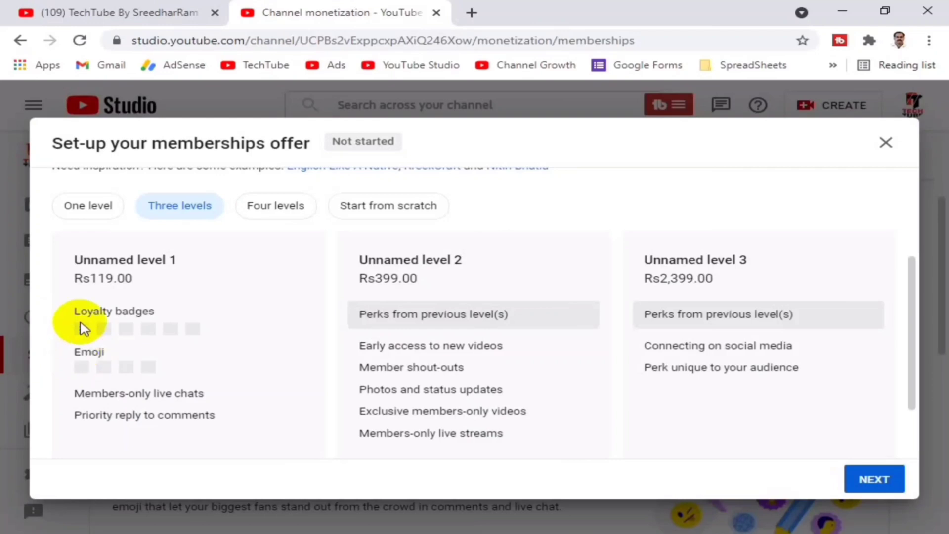
{"action": "left_click_drag", "start_coordinate": [71, 313], "coordinate": [142, 311]}
{"action": "left_click", "coordinate": [153, 314]}
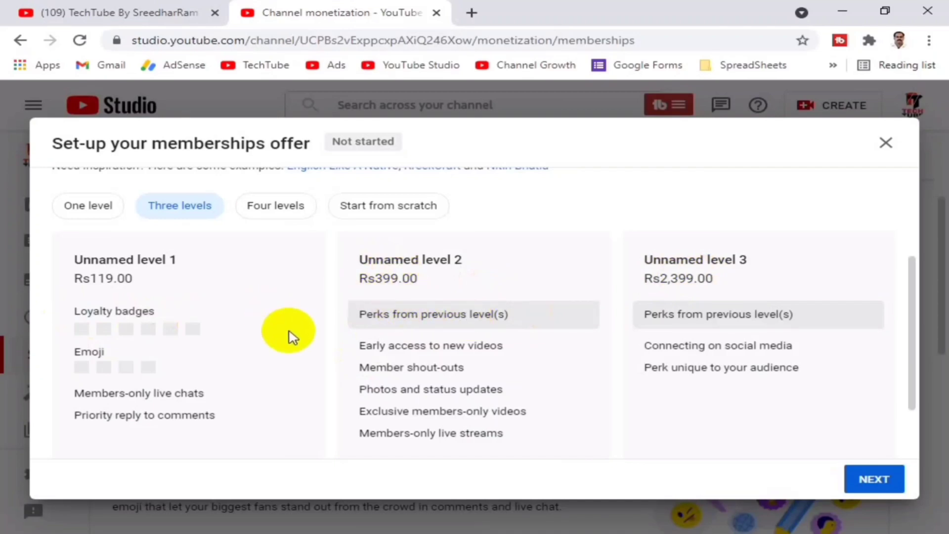
Look over the perks of the higher levels and proceed with the three-level template to customizing the offer
{"action": "scroll", "coordinate": [657, 365], "scroll_direction": "down", "scroll_amount": 2}
{"action": "scroll", "coordinate": [648, 365], "scroll_direction": "up", "scroll_amount": 3}
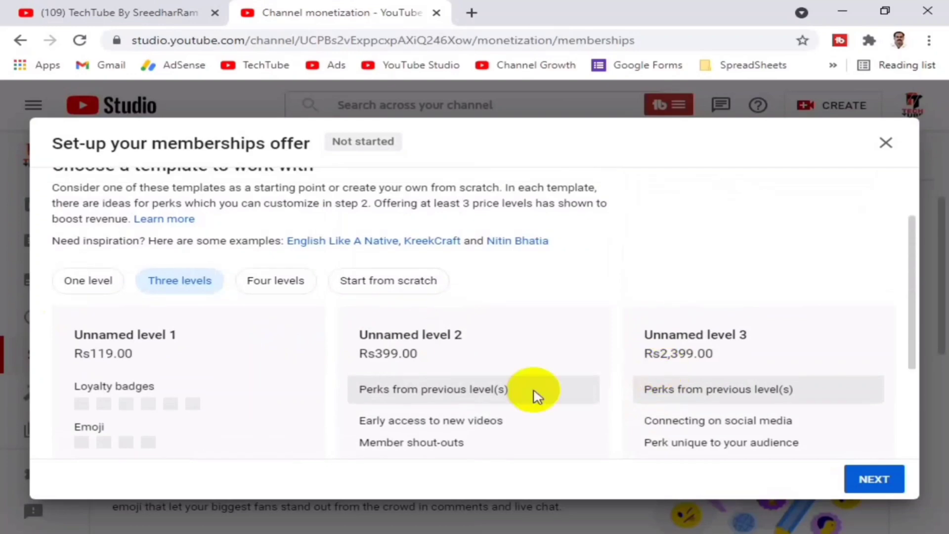
{"action": "scroll", "coordinate": [482, 397], "scroll_direction": "down", "scroll_amount": 3}
{"action": "scroll", "coordinate": [479, 395], "scroll_direction": "up", "scroll_amount": 2}
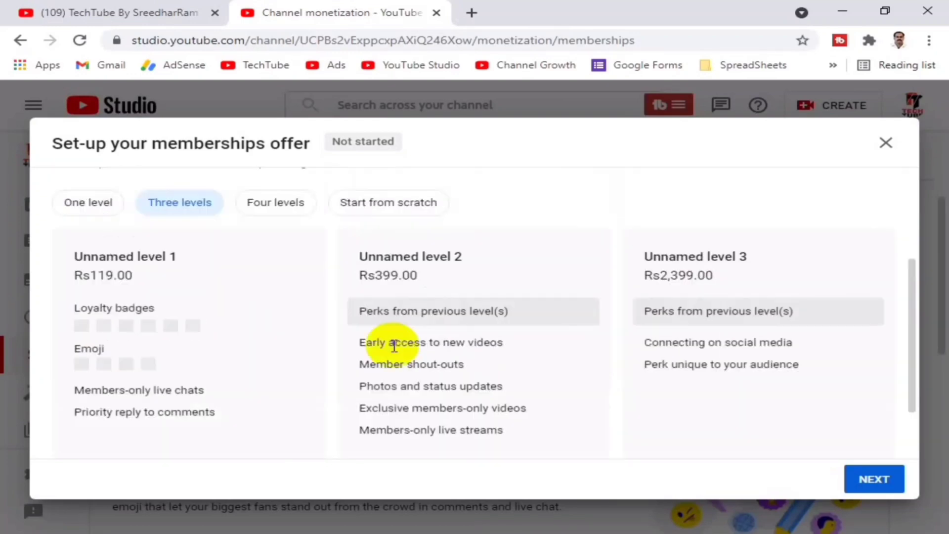
{"action": "left_click", "coordinate": [874, 479]}
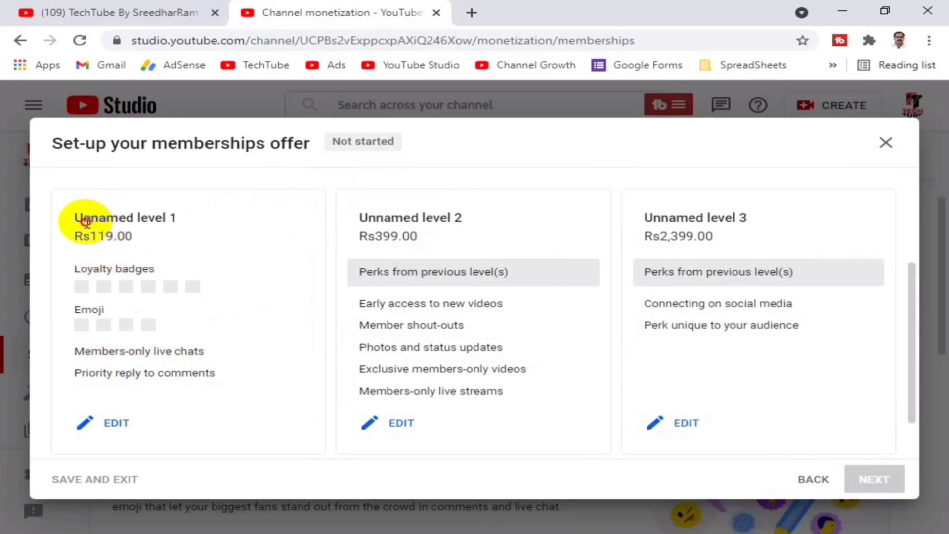
Edit the first membership level and name it Silver
{"action": "left_click_drag", "start_coordinate": [77, 218], "coordinate": [176, 218]}
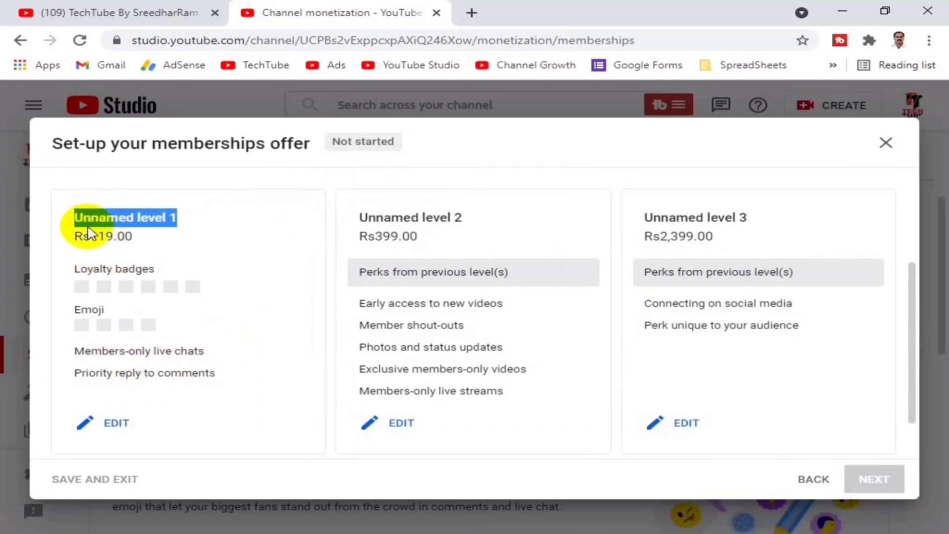
{"action": "left_click", "coordinate": [208, 413]}
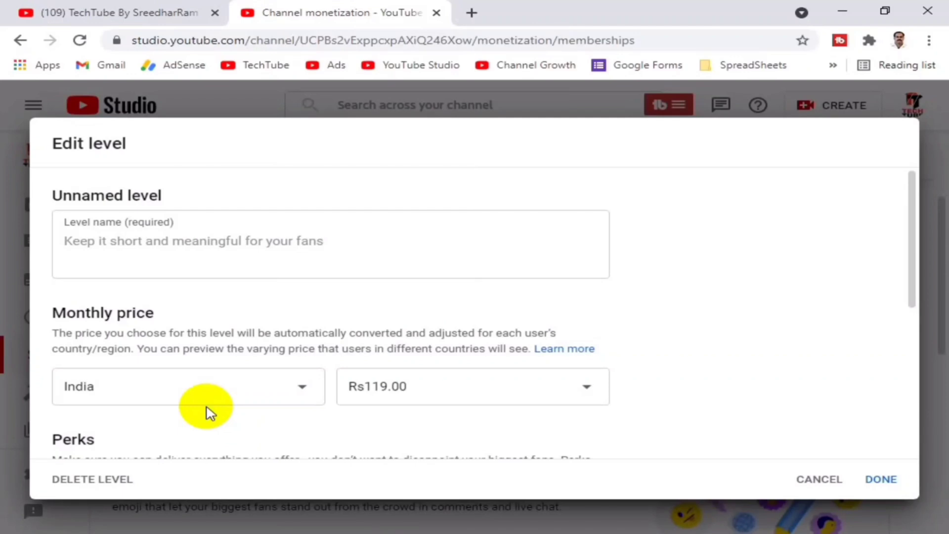
{"action": "left_click", "coordinate": [104, 246]}
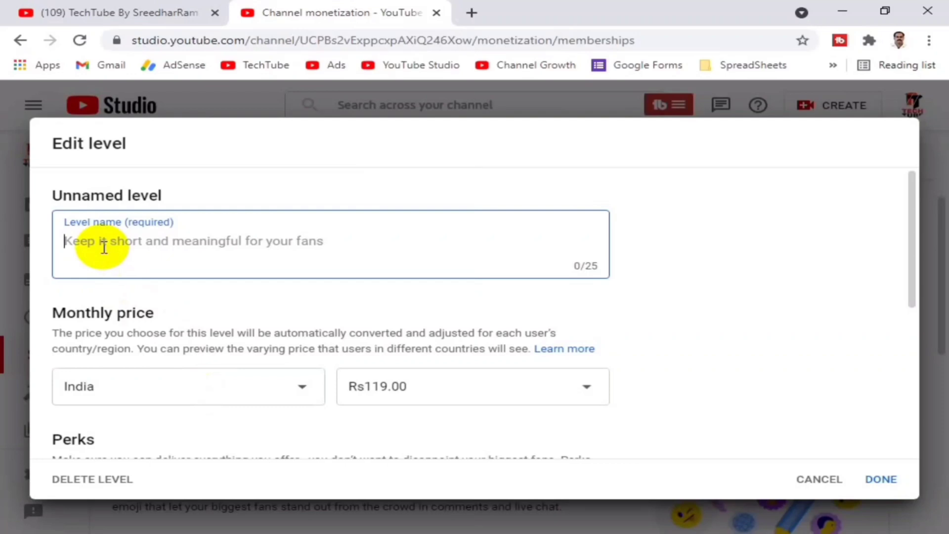
{"action": "type", "text": "S"}
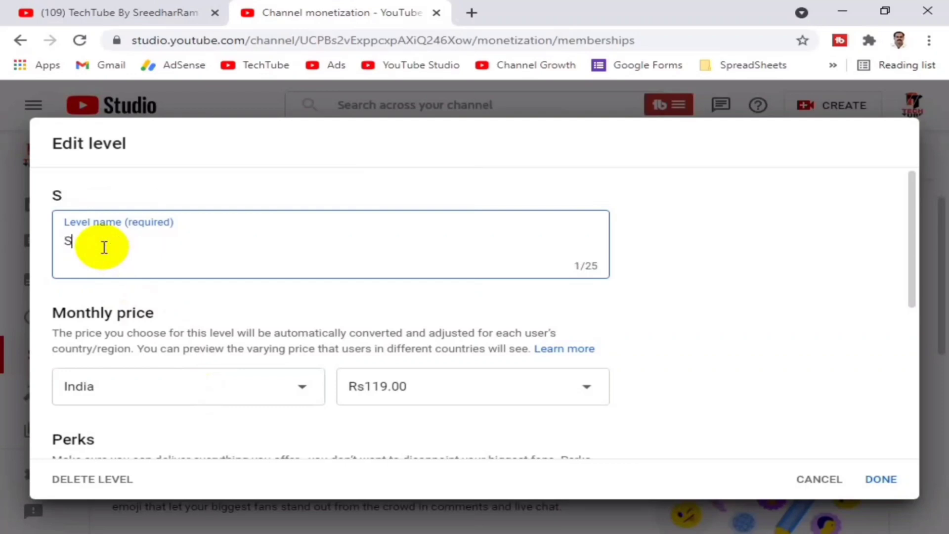
{"action": "type", "text": "ilver"}
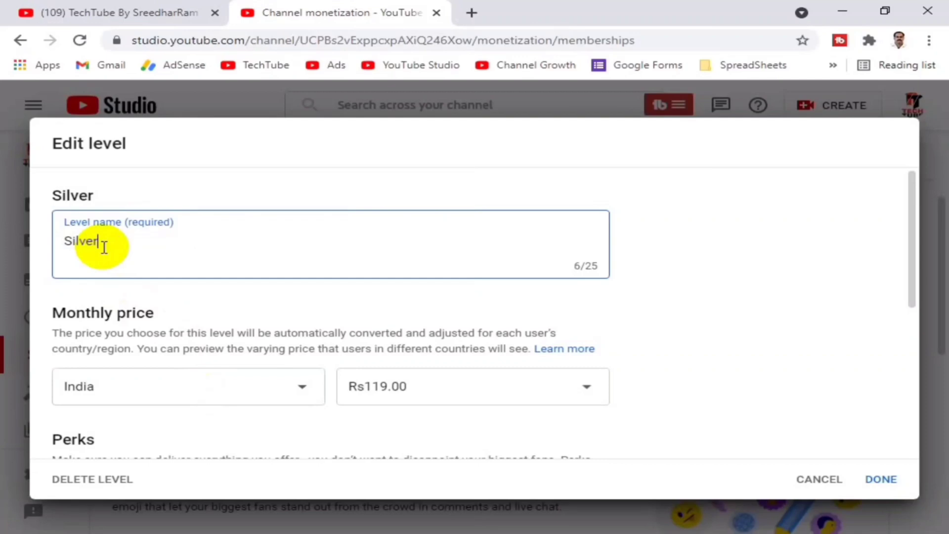
Set the Silver level's monthly price for India to Rs89.00
{"action": "scroll", "coordinate": [99, 319], "scroll_direction": "down", "scroll_amount": 2}
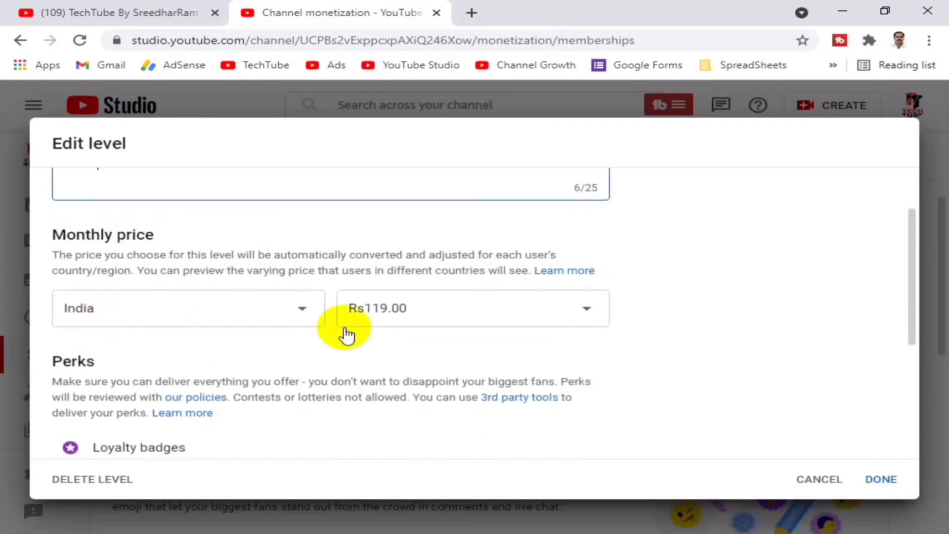
{"action": "left_click", "coordinate": [587, 311]}
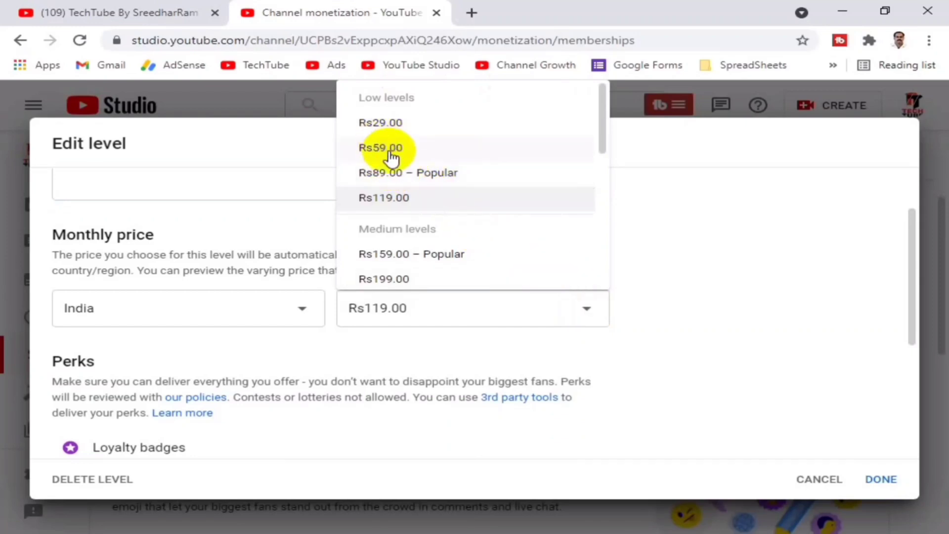
{"action": "left_click", "coordinate": [401, 181]}
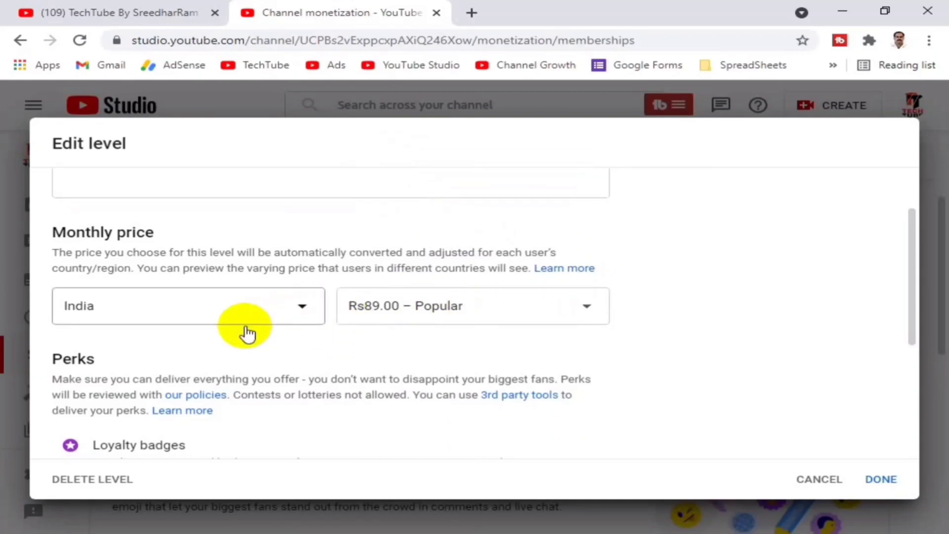
Review the Silver level's perks, highlighting the note about the special badge next to members' usernames
{"action": "scroll", "coordinate": [247, 333], "scroll_direction": "down", "scroll_amount": 2}
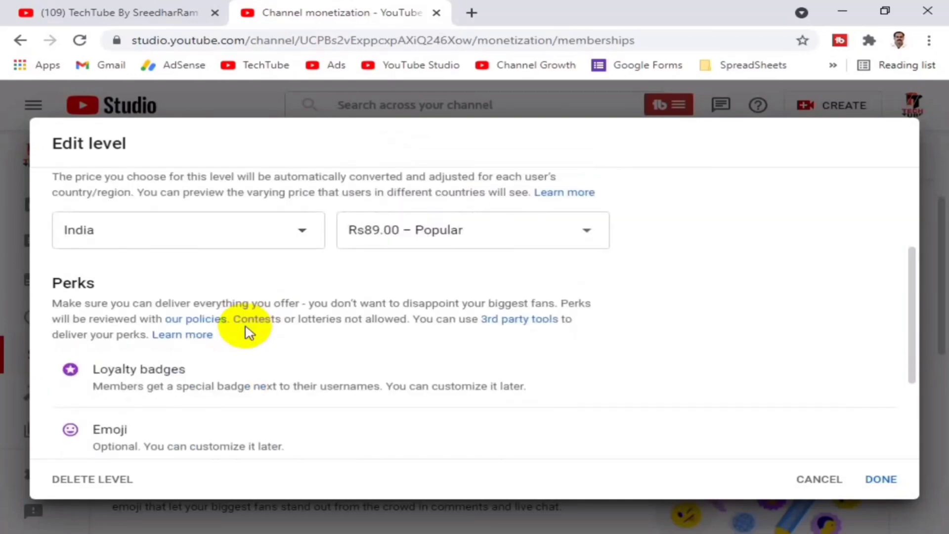
{"action": "scroll", "coordinate": [196, 303], "scroll_direction": "down", "scroll_amount": 2}
{"action": "scroll", "coordinate": [180, 303], "scroll_direction": "up", "scroll_amount": 2}
{"action": "scroll", "coordinate": [180, 305], "scroll_direction": "down", "scroll_amount": 2}
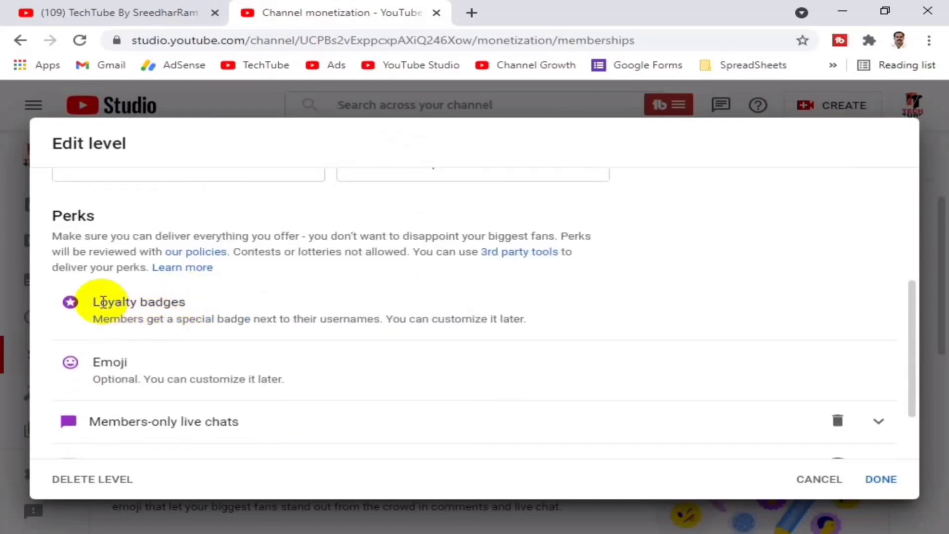
{"action": "left_click_drag", "start_coordinate": [165, 318], "coordinate": [391, 319]}
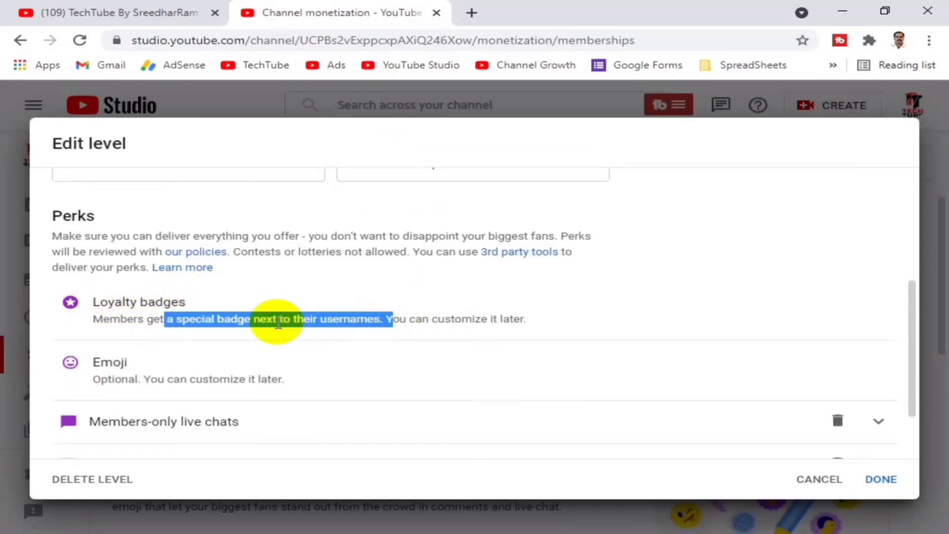
{"action": "scroll", "coordinate": [277, 321], "scroll_direction": "down", "scroll_amount": 2}
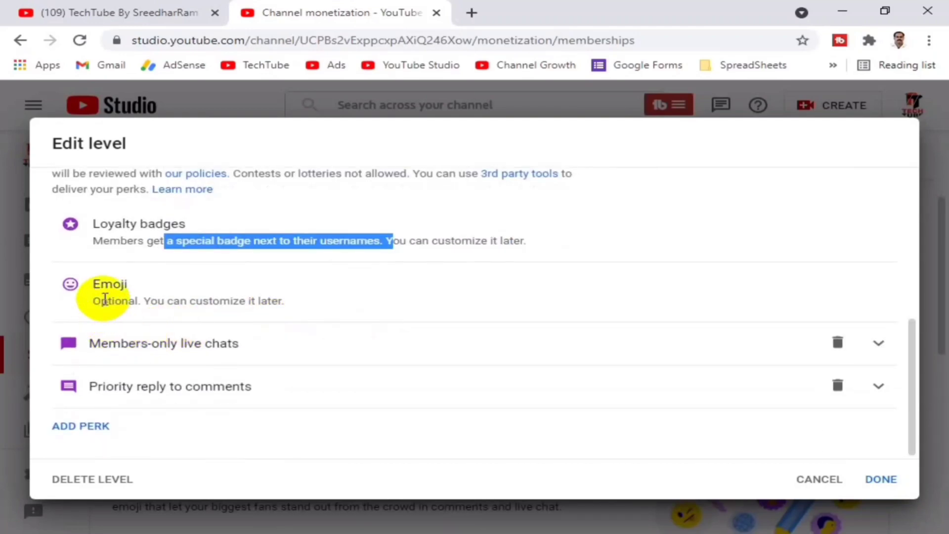
Expand the members-only live chats perk and examine its type, explanation, title, description and instructions
{"action": "left_click", "coordinate": [154, 346]}
{"action": "scroll", "coordinate": [296, 340], "scroll_direction": "down", "scroll_amount": 2}
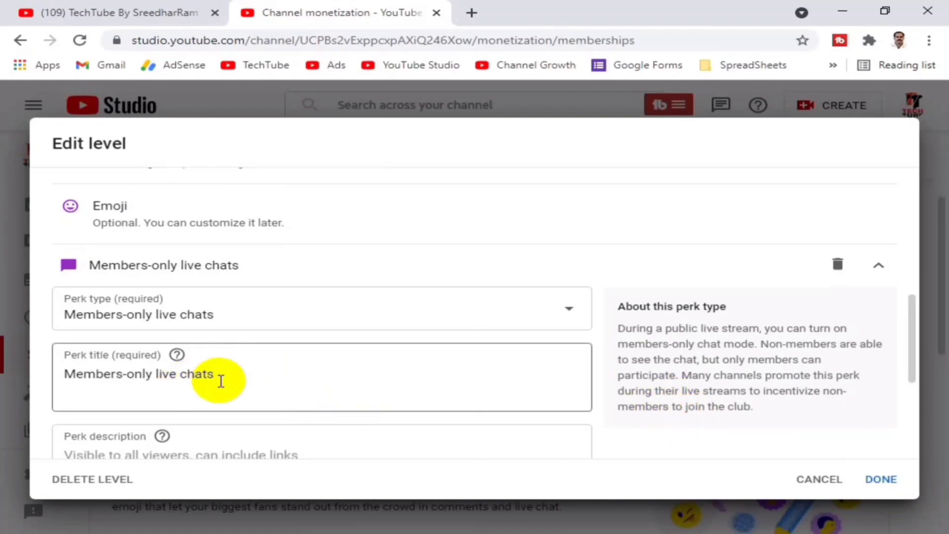
{"action": "triple_click", "coordinate": [655, 361]}
{"action": "left_click", "coordinate": [665, 361]}
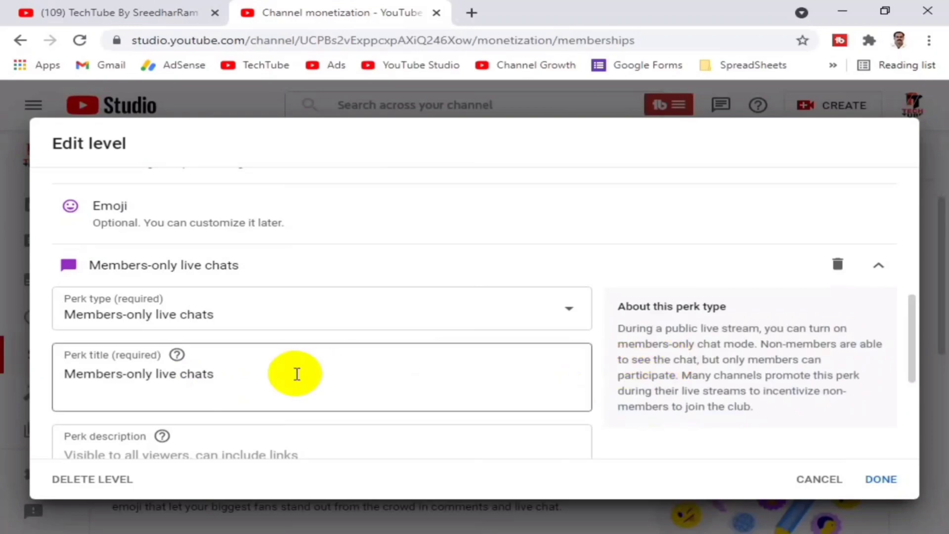
{"action": "scroll", "coordinate": [297, 373], "scroll_direction": "down", "scroll_amount": 2}
{"action": "scroll", "coordinate": [296, 373], "scroll_direction": "down", "scroll_amount": 2}
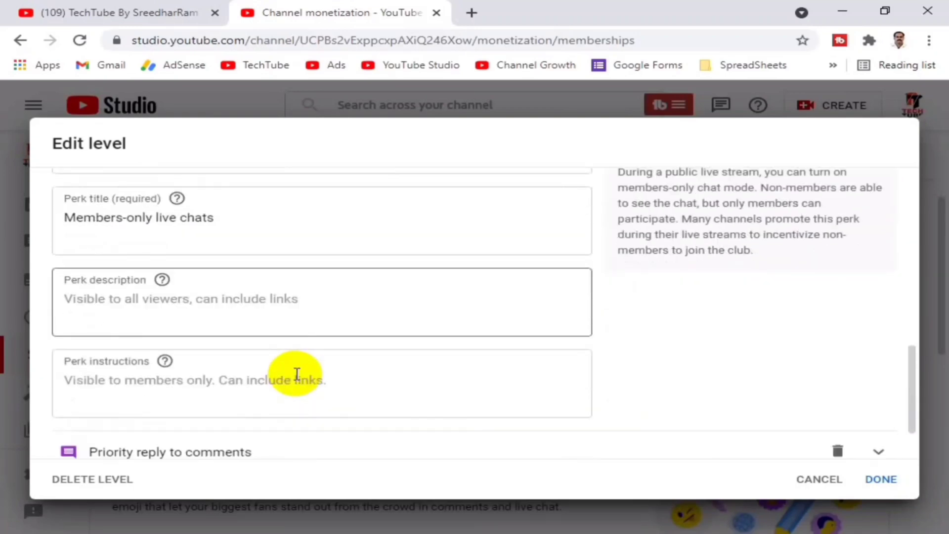
{"action": "left_click", "coordinate": [296, 374]}
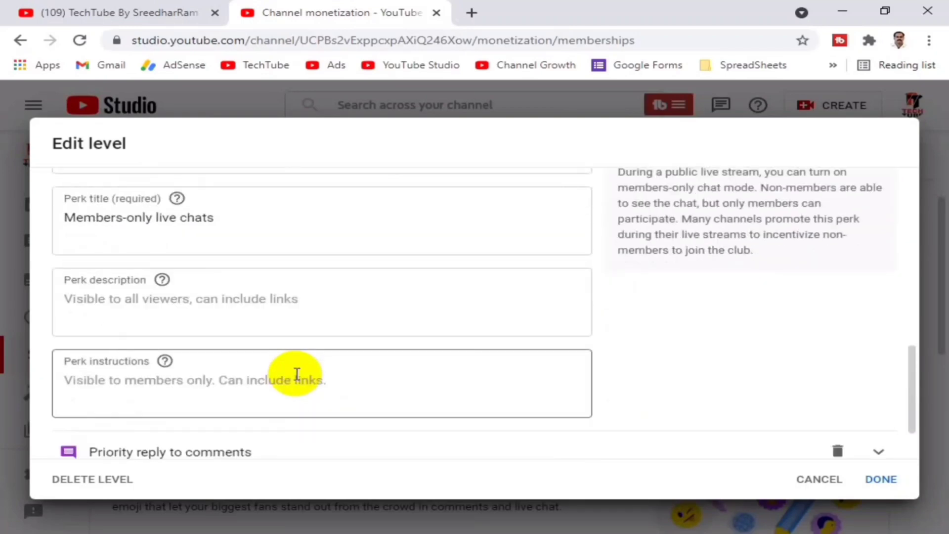
{"action": "scroll", "coordinate": [296, 374], "scroll_direction": "up", "scroll_amount": 4}
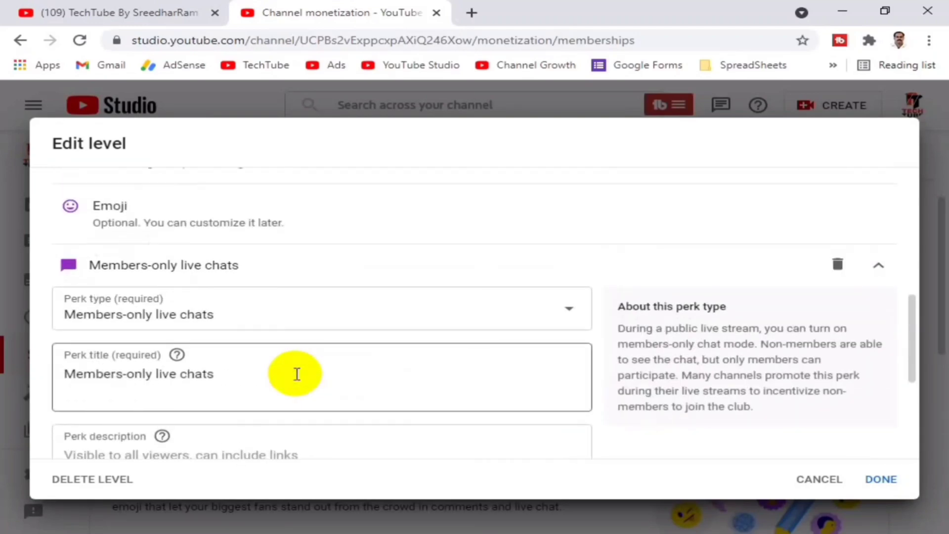
Collapse the members-only live chats perk and finish editing the Silver level
{"action": "left_click", "coordinate": [874, 274]}
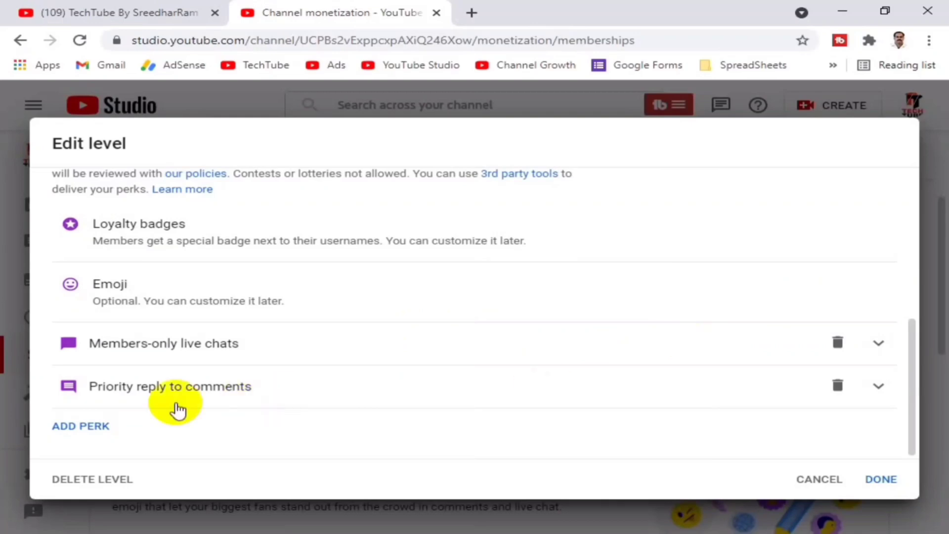
{"action": "left_click", "coordinate": [881, 479]}
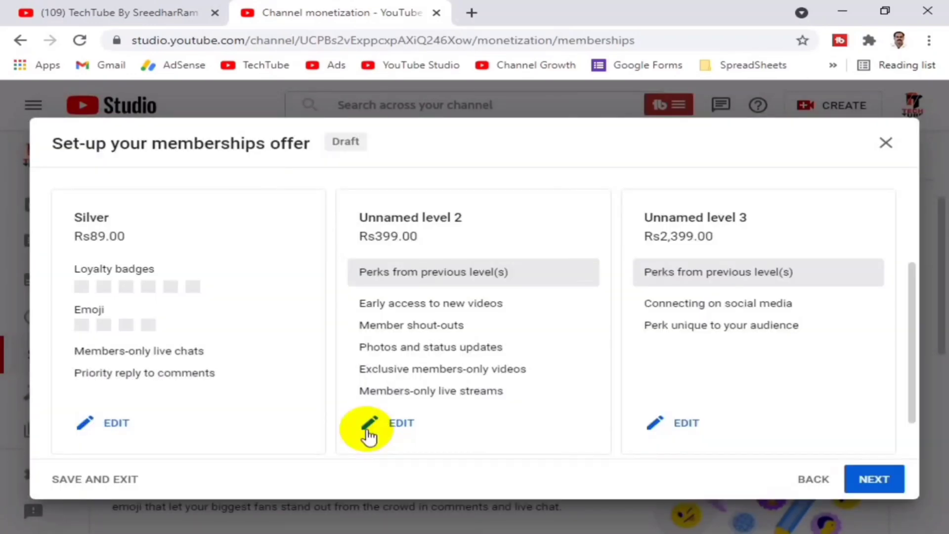
Open the second membership level for editing and name it Gold
{"action": "left_click", "coordinate": [399, 424]}
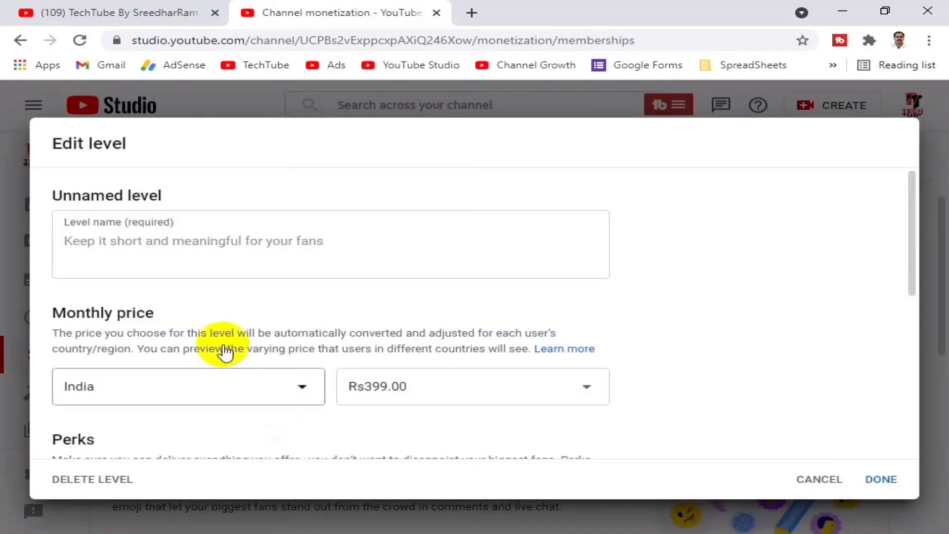
{"action": "left_click", "coordinate": [161, 263]}
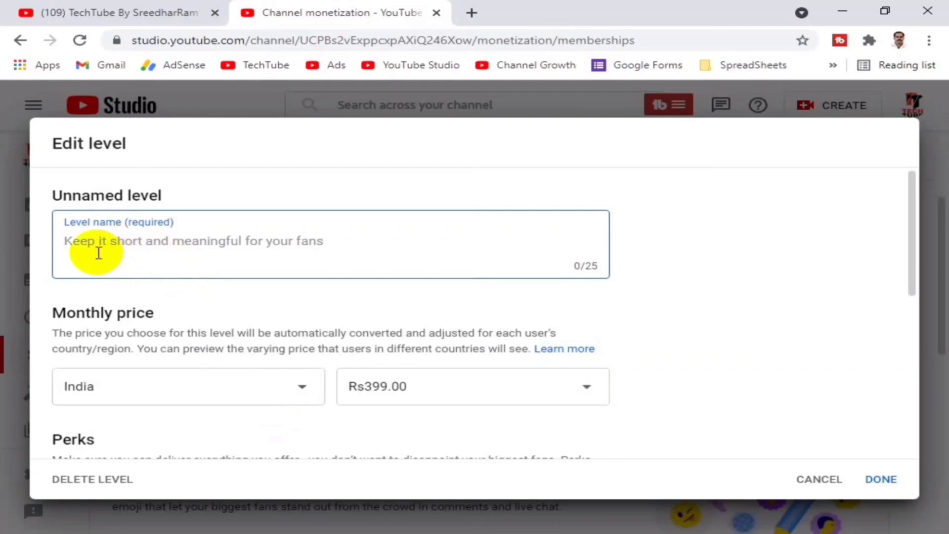
{"action": "type", "text": "Gold"}
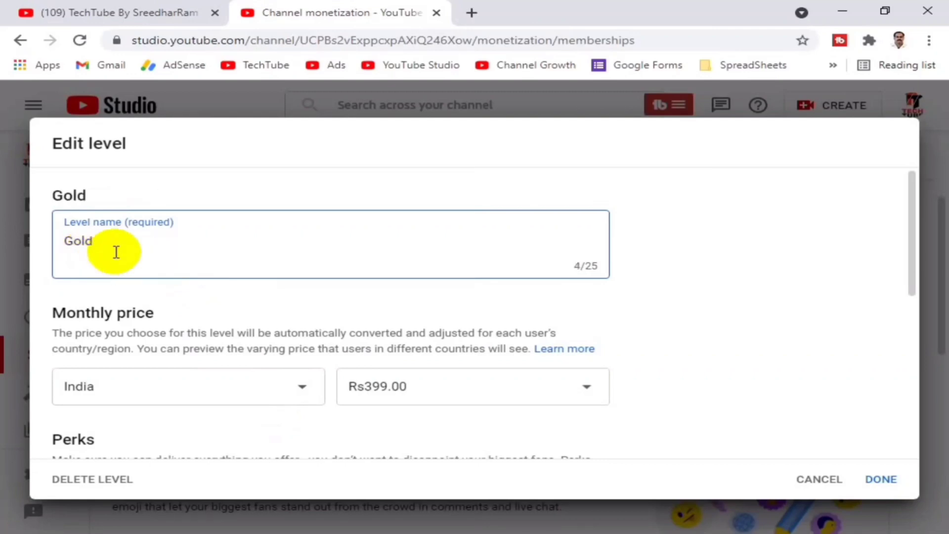
Set the Gold level's monthly price for India to Rs159.00
{"action": "scroll", "coordinate": [507, 292], "scroll_direction": "down", "scroll_amount": 2}
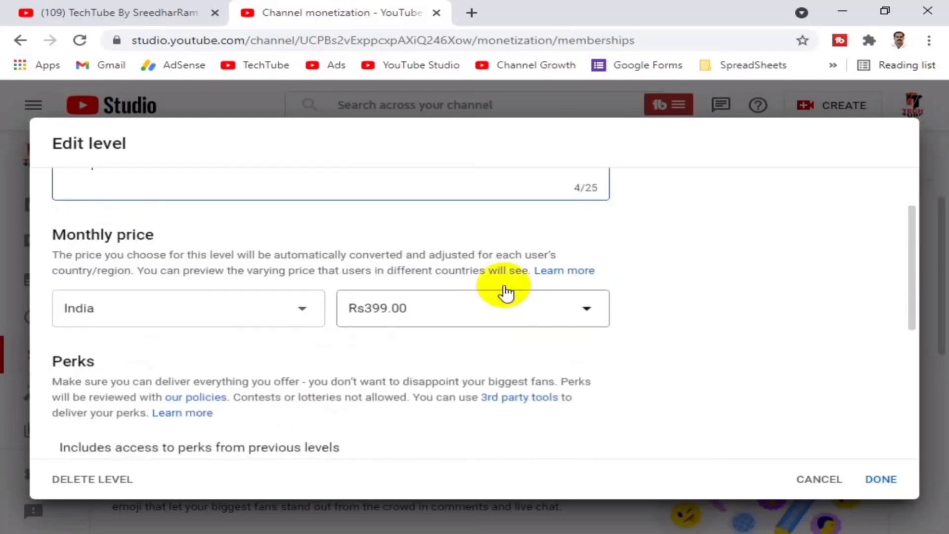
{"action": "left_click", "coordinate": [578, 311]}
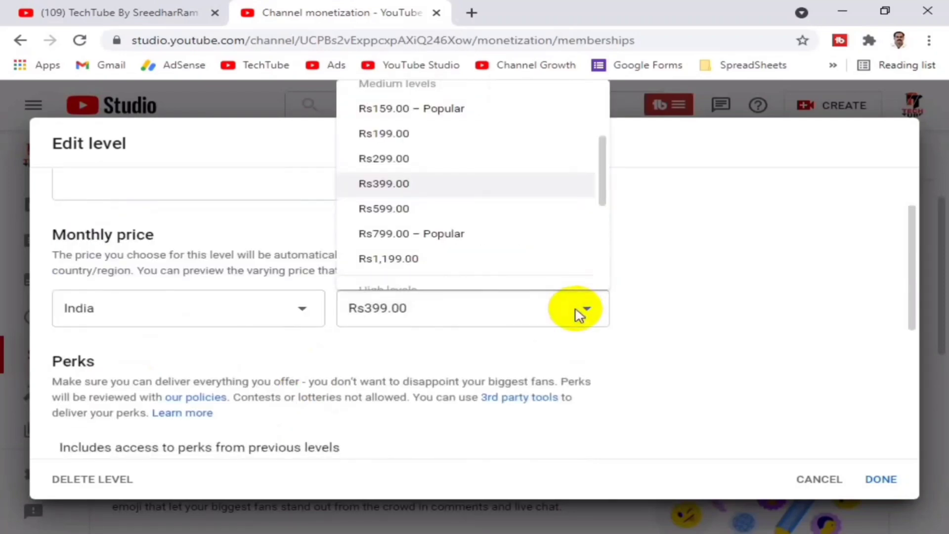
{"action": "scroll", "coordinate": [456, 247], "scroll_direction": "up", "scroll_amount": 3}
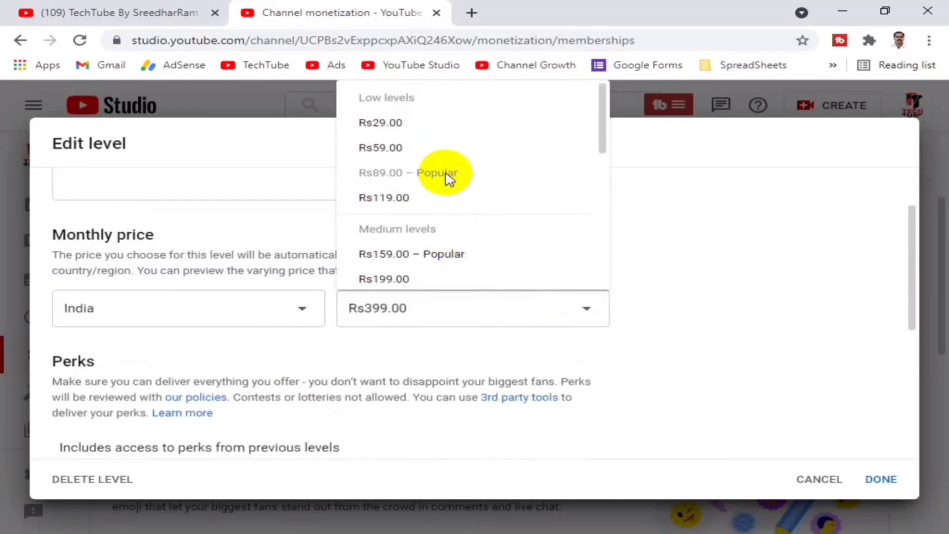
{"action": "scroll", "coordinate": [457, 221], "scroll_direction": "down", "scroll_amount": 2}
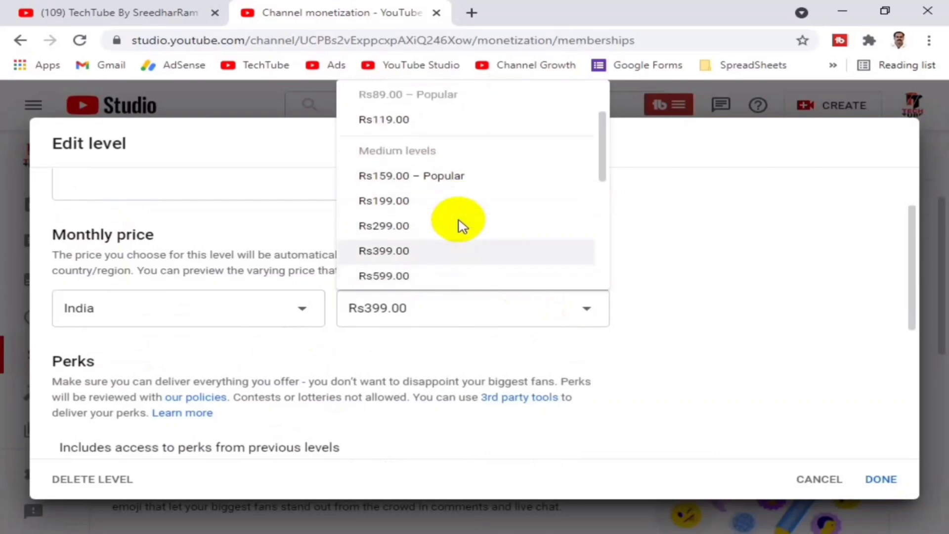
{"action": "left_click", "coordinate": [388, 179]}
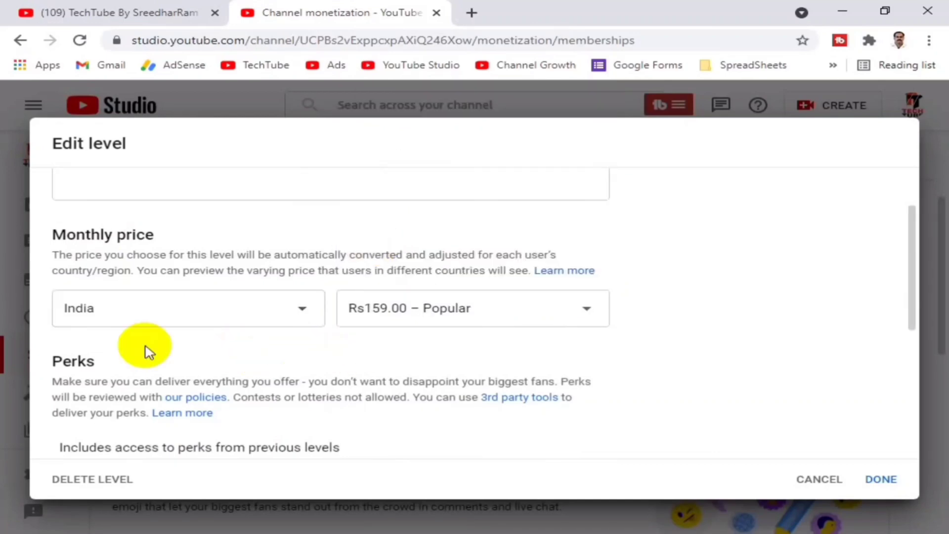
Highlight the note about access to previous levels' perks and remove the early access to new videos perk from the Gold level
{"action": "scroll", "coordinate": [142, 350], "scroll_direction": "down", "scroll_amount": 3}
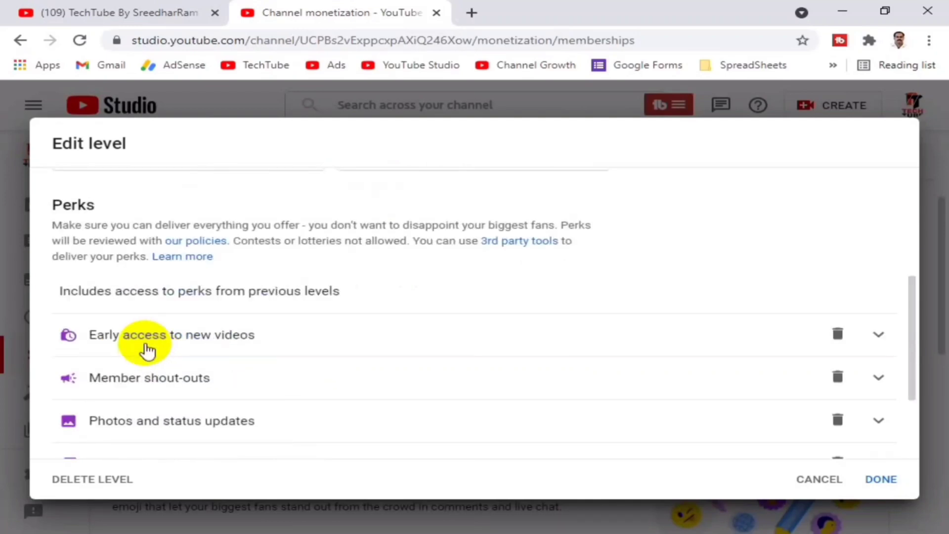
{"action": "scroll", "coordinate": [428, 336], "scroll_direction": "down", "scroll_amount": 2}
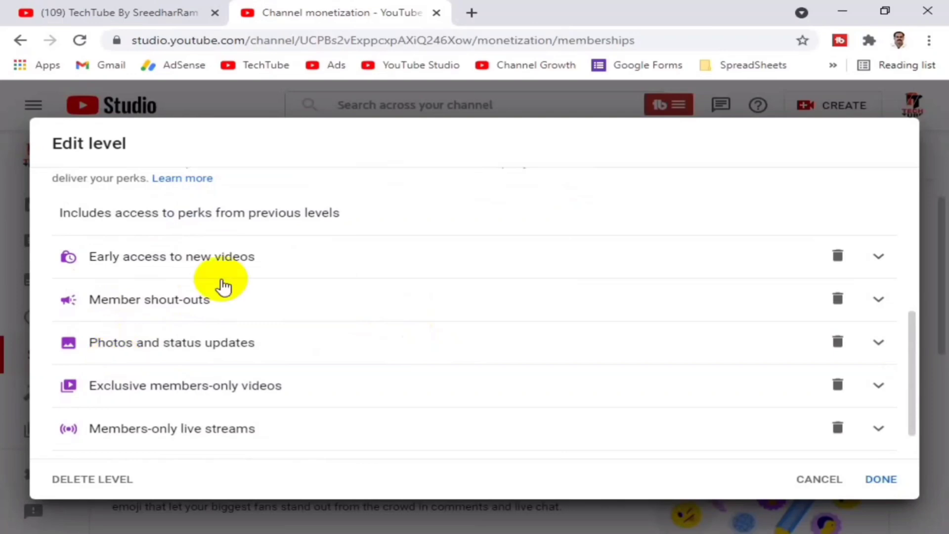
{"action": "left_click_drag", "start_coordinate": [59, 212], "coordinate": [349, 217]}
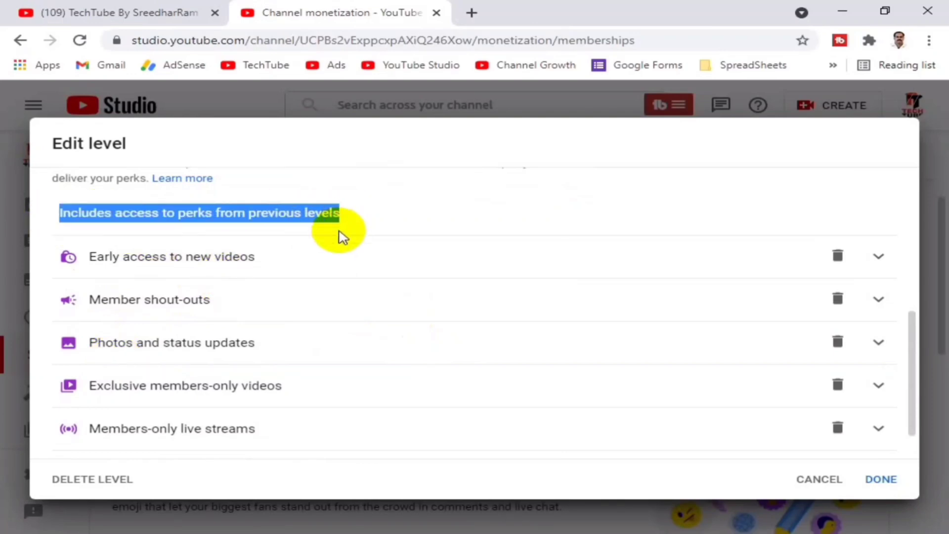
{"action": "scroll", "coordinate": [339, 236], "scroll_direction": "up", "scroll_amount": 2}
{"action": "scroll", "coordinate": [339, 239], "scroll_direction": "down", "scroll_amount": 2}
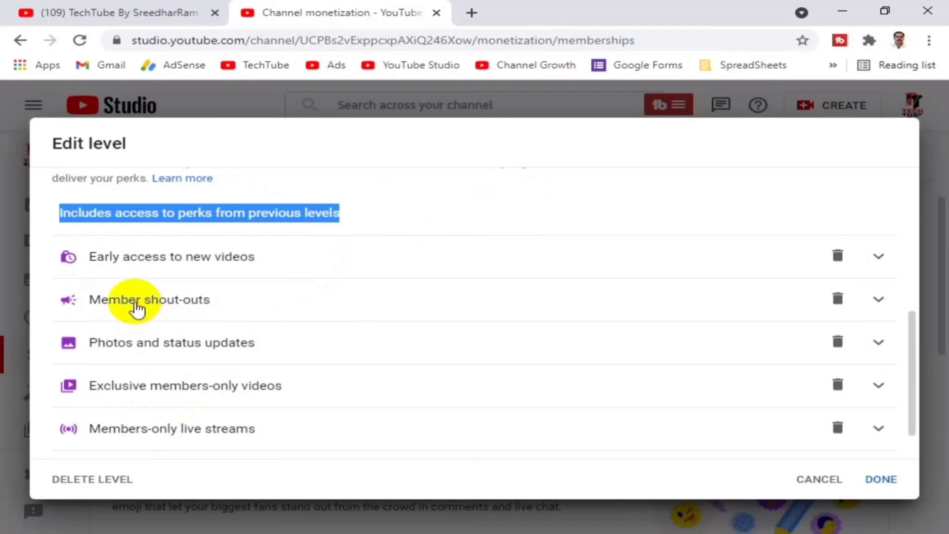
{"action": "left_click", "coordinate": [836, 256]}
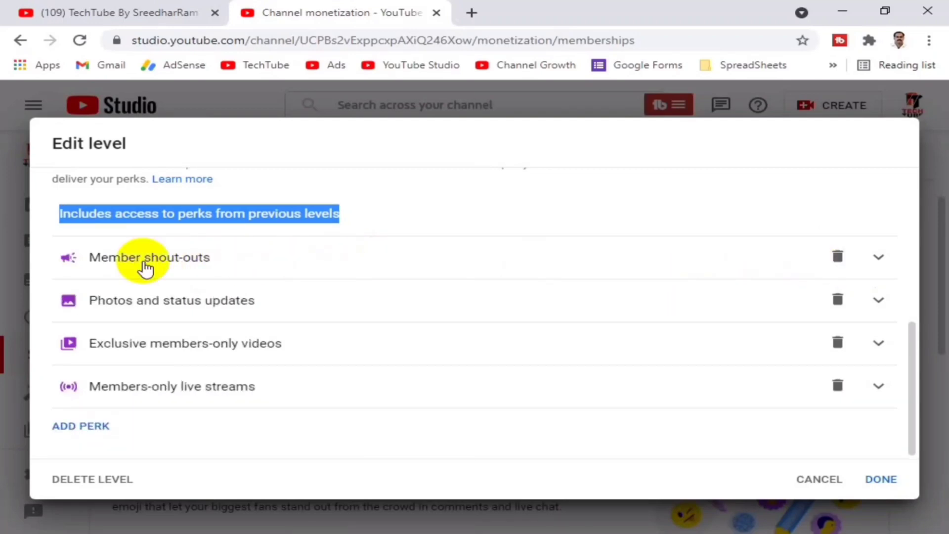
Expand the member shout-outs perk to examine its details, and finish editing the Gold level
{"action": "left_click", "coordinate": [880, 257]}
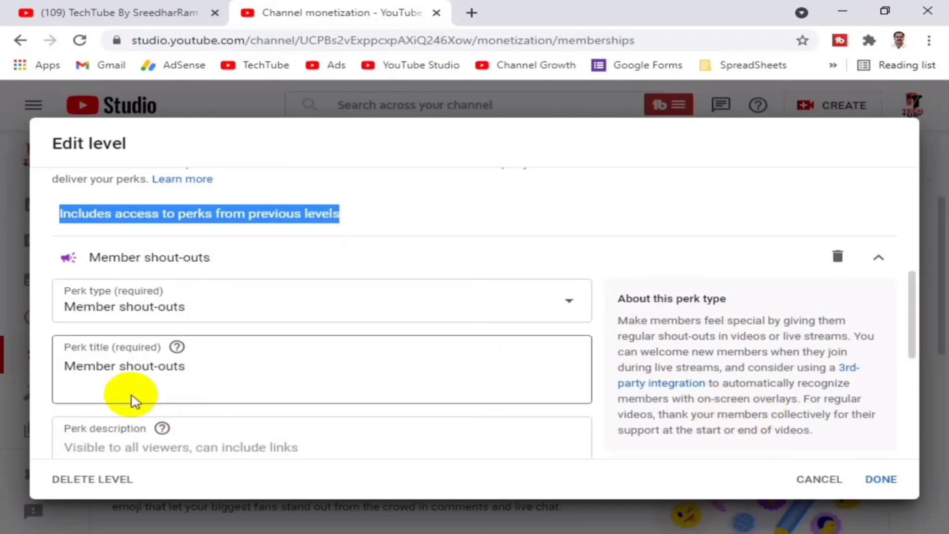
{"action": "scroll", "coordinate": [132, 396], "scroll_direction": "down", "scroll_amount": 1}
{"action": "scroll", "coordinate": [131, 396], "scroll_direction": "down", "scroll_amount": 2}
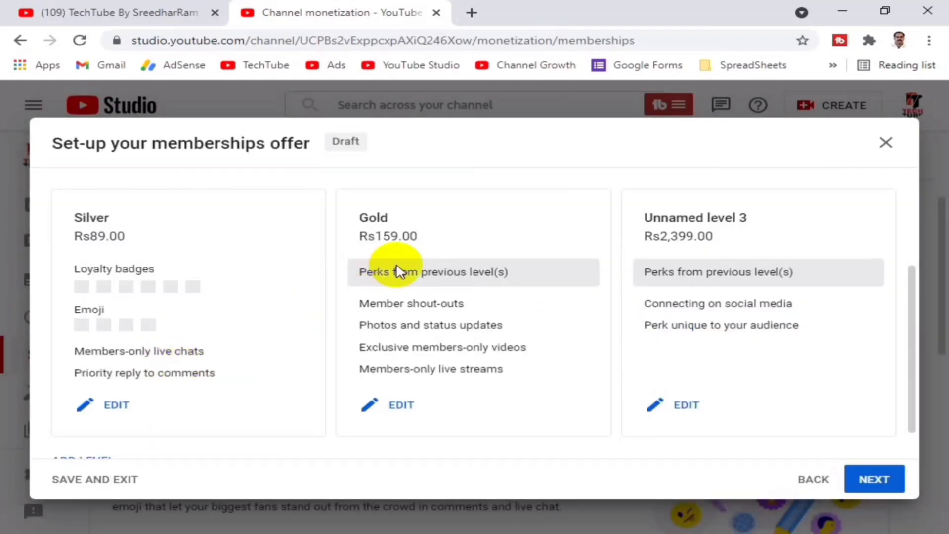
Open the third membership level for editing and name it Diamond
{"action": "left_click", "coordinate": [691, 409]}
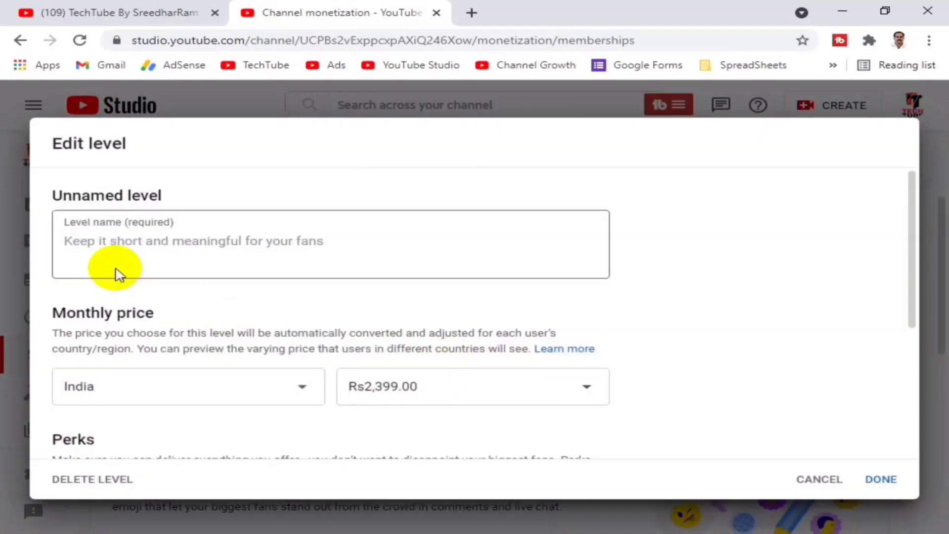
{"action": "left_click", "coordinate": [118, 246]}
{"action": "type", "text": "D"}
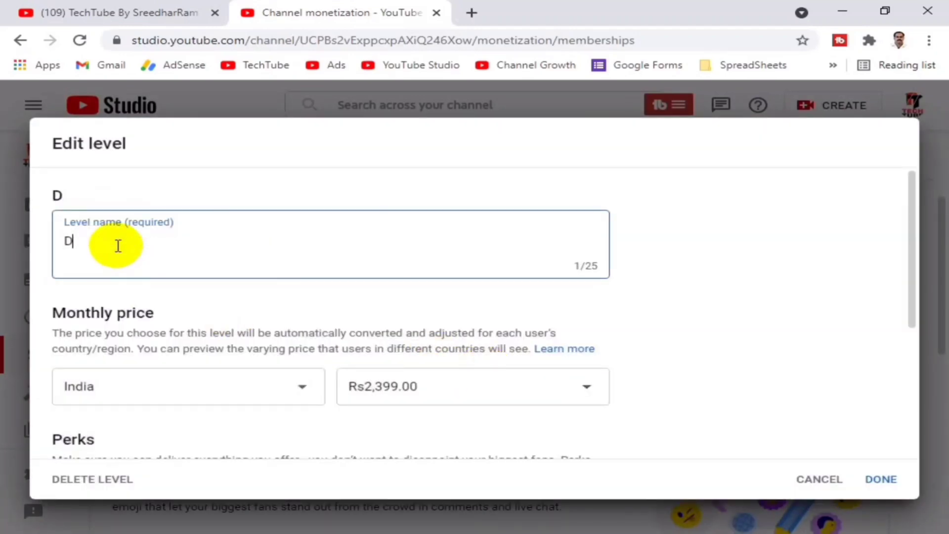
{"action": "type", "text": "iamond"}
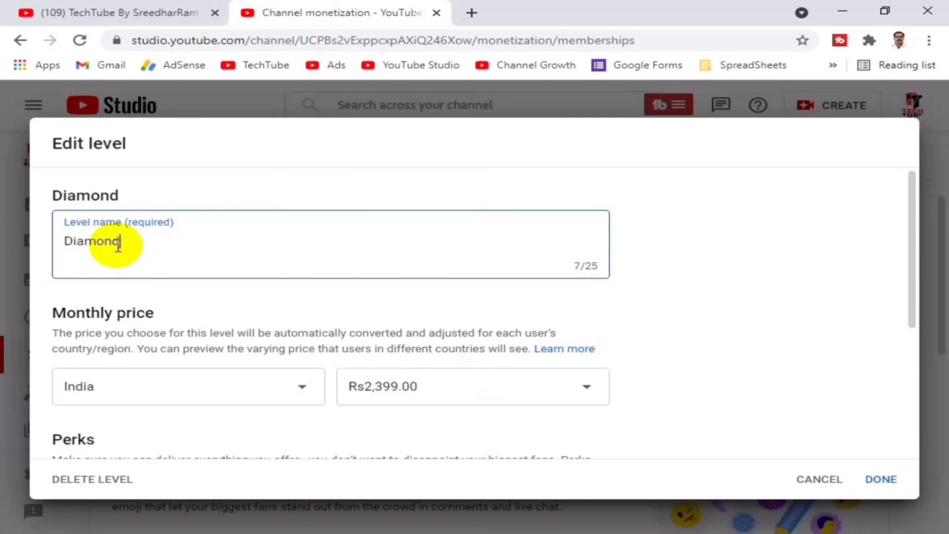
Compare the available monthly prices for India and set the Diamond level's price to Rs799.00
{"action": "scroll", "coordinate": [153, 393], "scroll_direction": "down", "scroll_amount": 2}
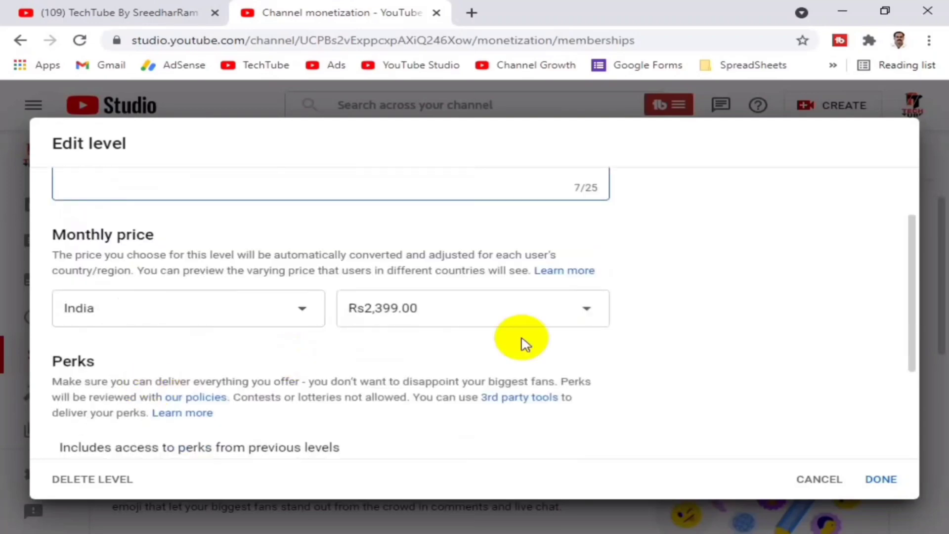
{"action": "left_click", "coordinate": [558, 319]}
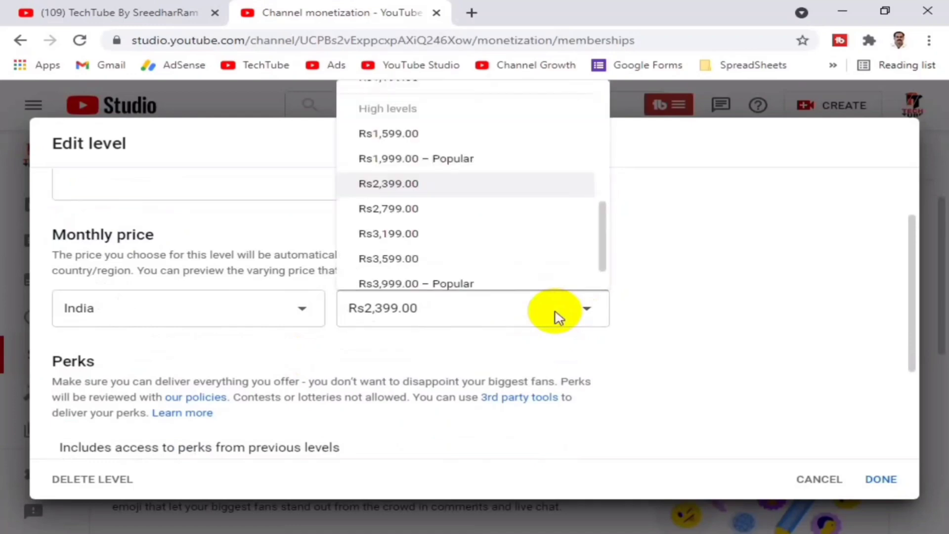
{"action": "scroll", "coordinate": [517, 250], "scroll_direction": "up", "scroll_amount": 3}
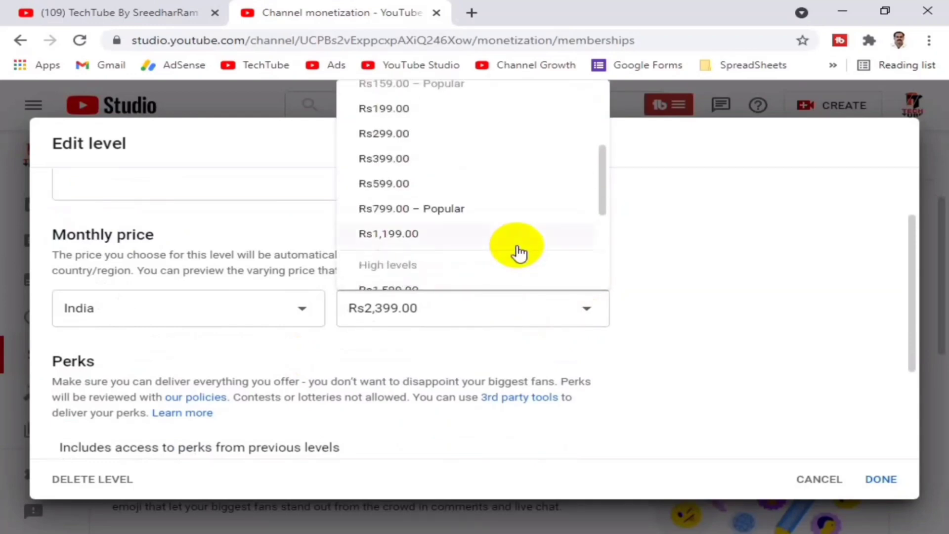
{"action": "scroll", "coordinate": [516, 252], "scroll_direction": "up", "scroll_amount": 3}
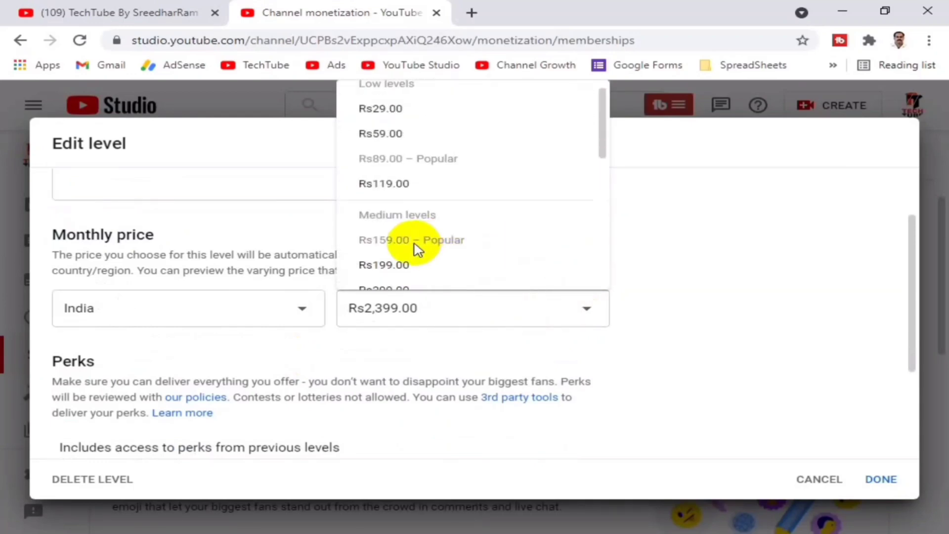
{"action": "scroll", "coordinate": [466, 244], "scroll_direction": "down", "scroll_amount": 3}
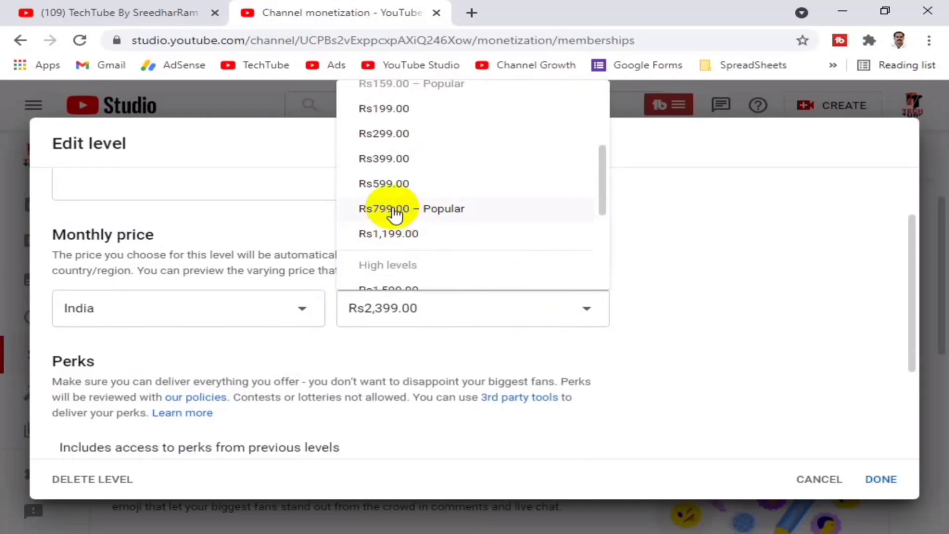
{"action": "scroll", "coordinate": [396, 212], "scroll_direction": "down", "scroll_amount": 2}
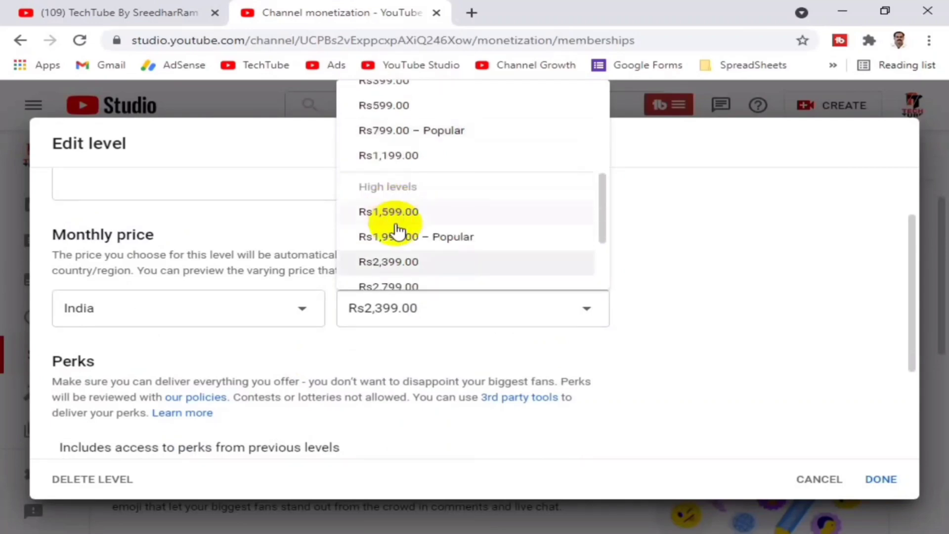
{"action": "scroll", "coordinate": [445, 238], "scroll_direction": "up", "scroll_amount": 3}
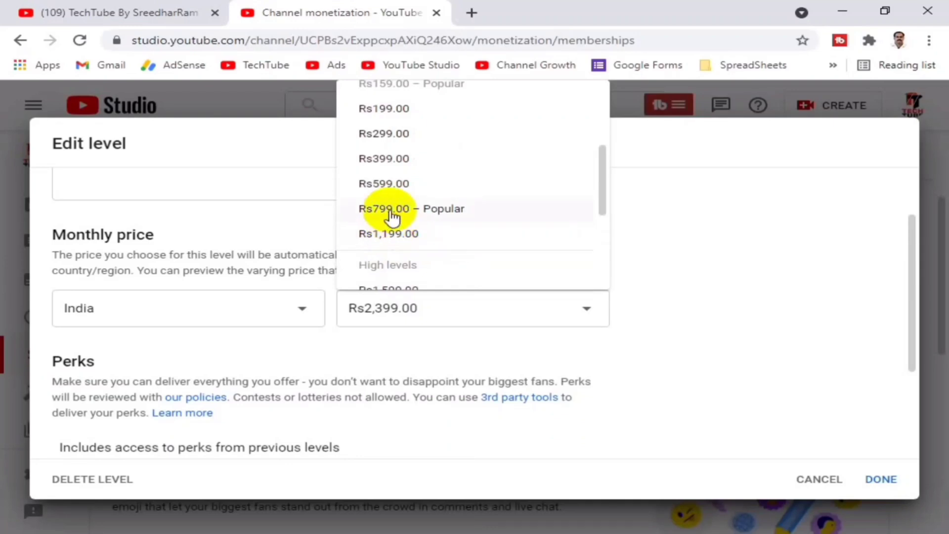
{"action": "left_click", "coordinate": [447, 215]}
Expand the Diamond level's perk unique to the audience and examine its type, explanation, title and description fields
{"action": "scroll", "coordinate": [494, 321], "scroll_direction": "down", "scroll_amount": 3}
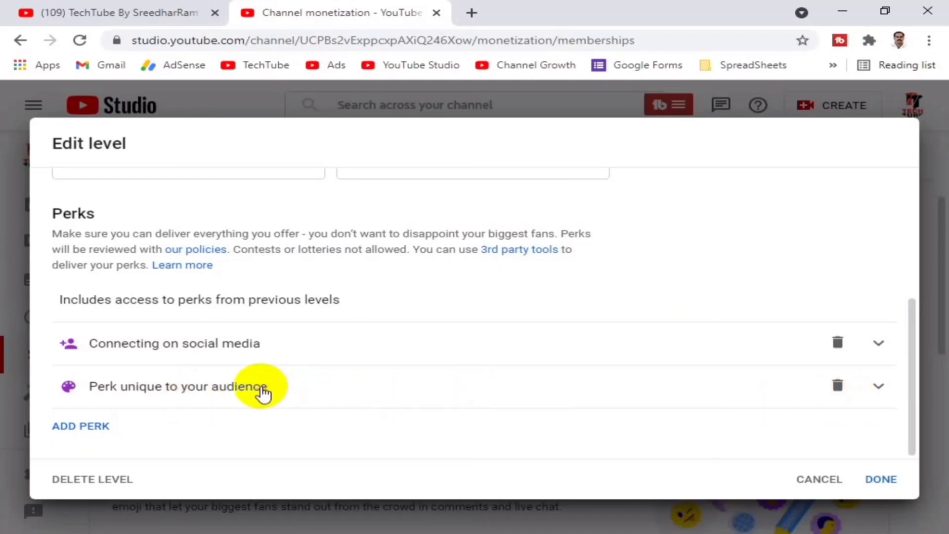
{"action": "left_click", "coordinate": [333, 393]}
{"action": "scroll", "coordinate": [333, 393], "scroll_direction": "down", "scroll_amount": 3}
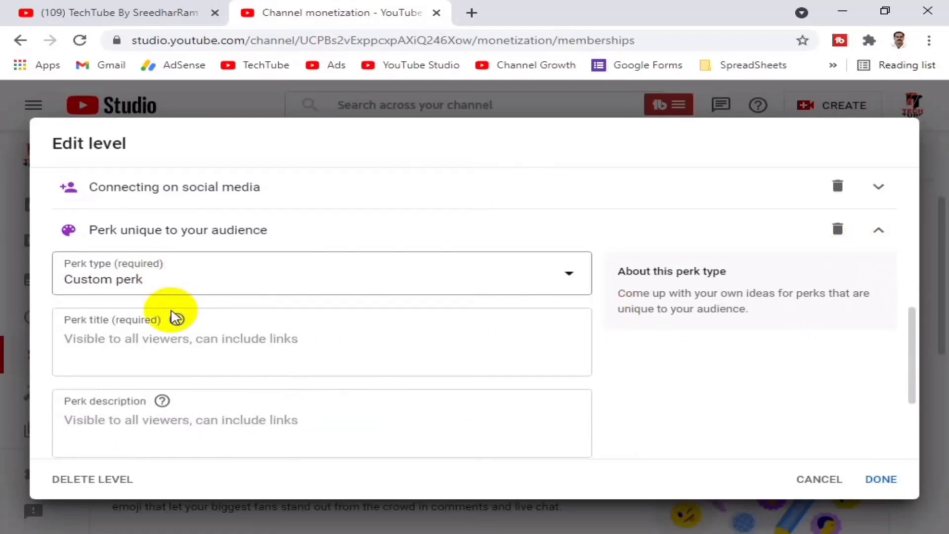
Set the Diamond level's custom perk title to "Free Phone Support"
{"action": "left_click", "coordinate": [351, 344]}
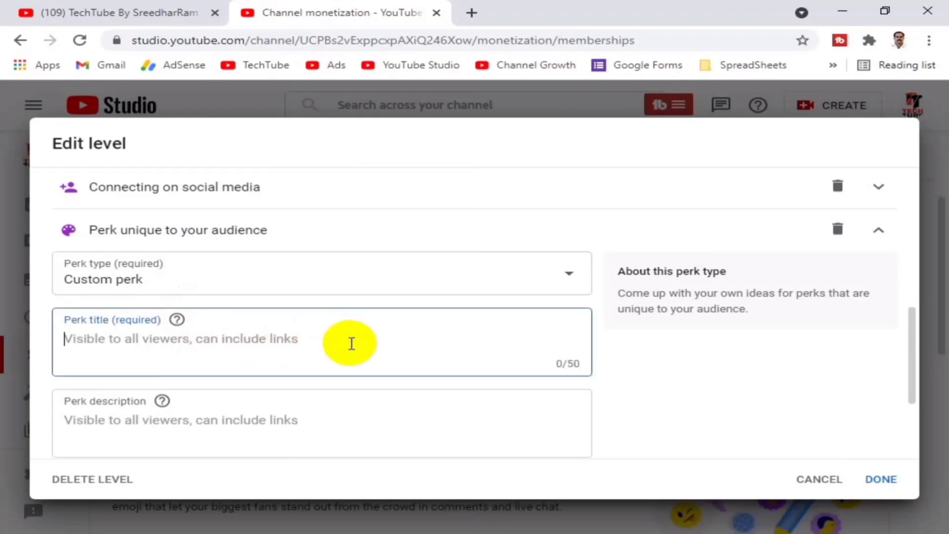
{"action": "type", "text": "Co"}
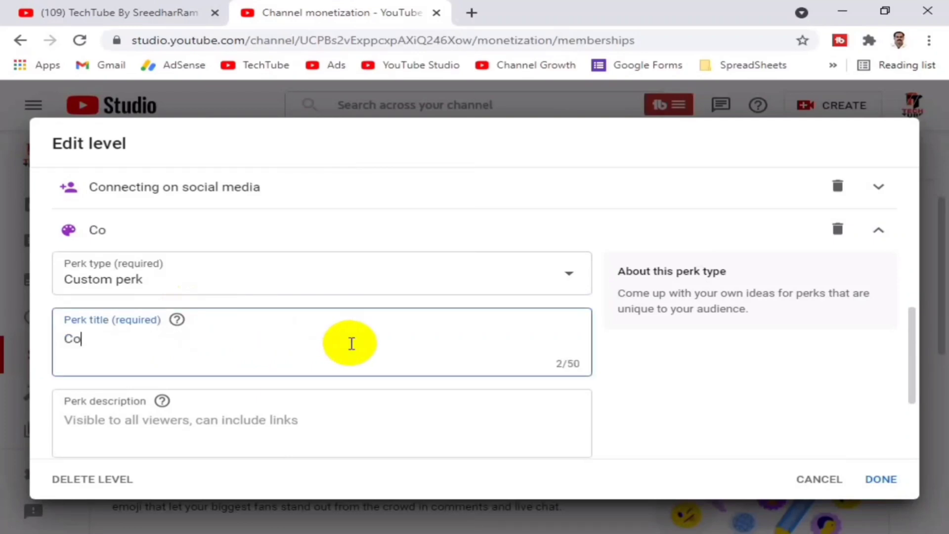
{"action": "type", "text": "ntact me"}
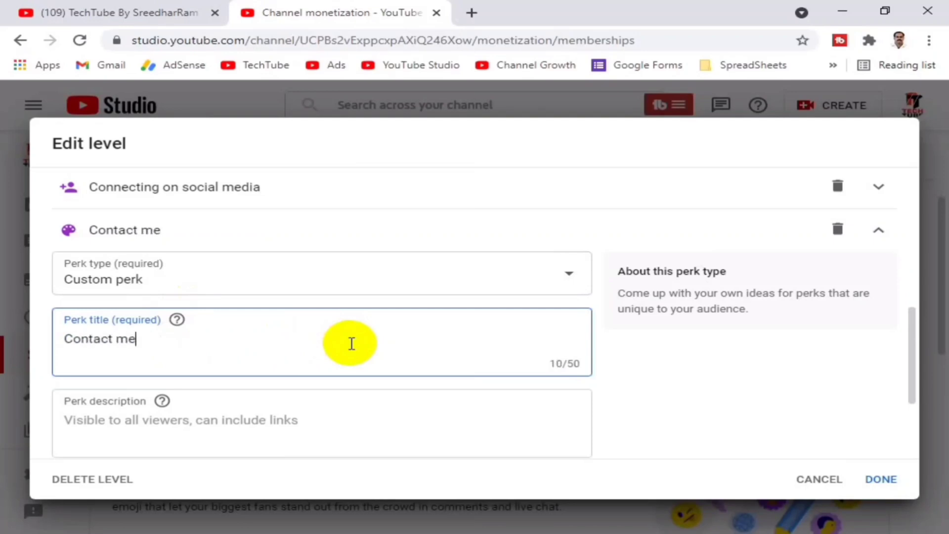
{"action": "key", "text": "ctrl+a"}
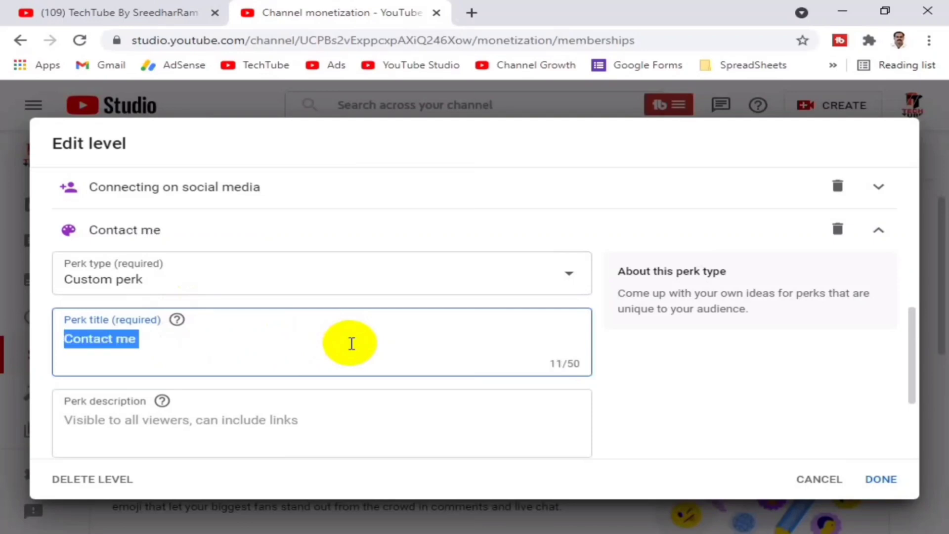
{"action": "type", "text": "Phone Su"}
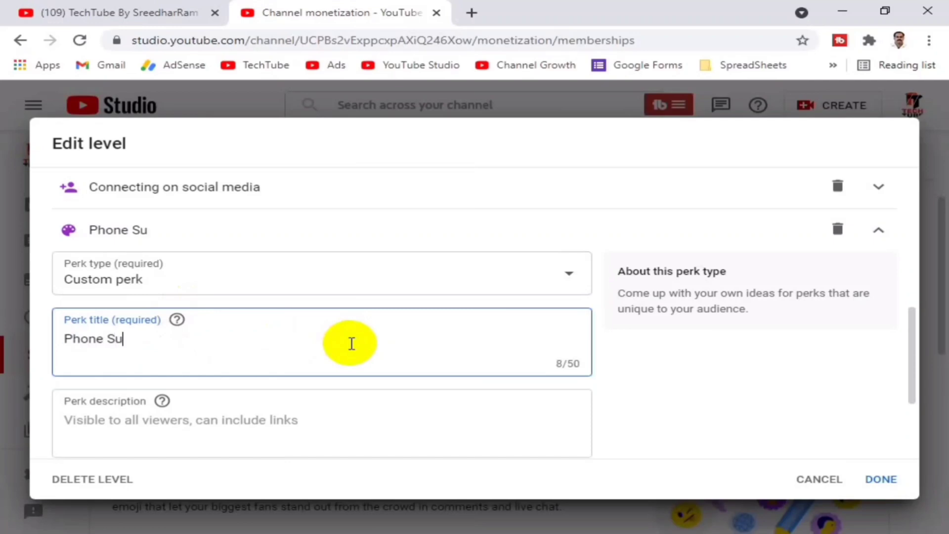
{"action": "type", "text": "pport"}
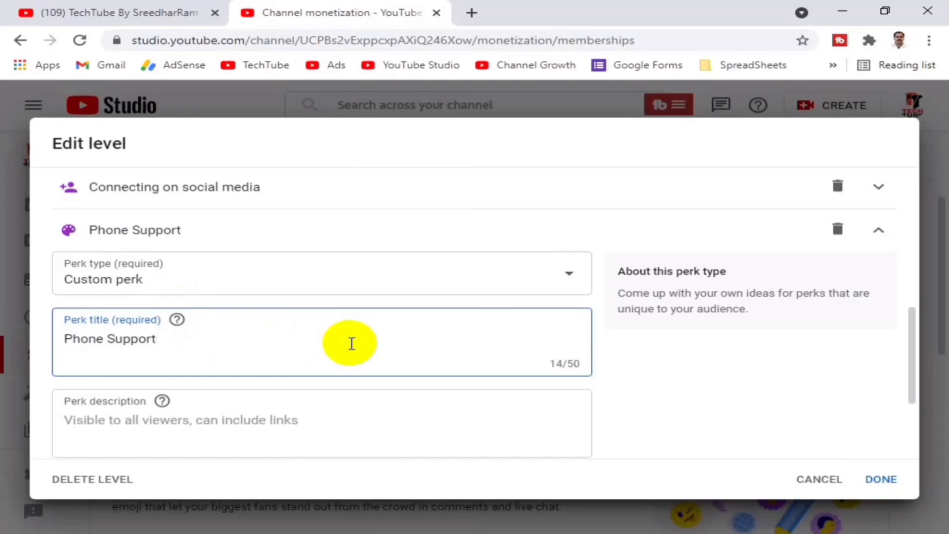
{"action": "key", "text": "ctrl+Left"}
{"action": "key", "text": "ctrl+Left"}
{"action": "type", "text": "Free"}
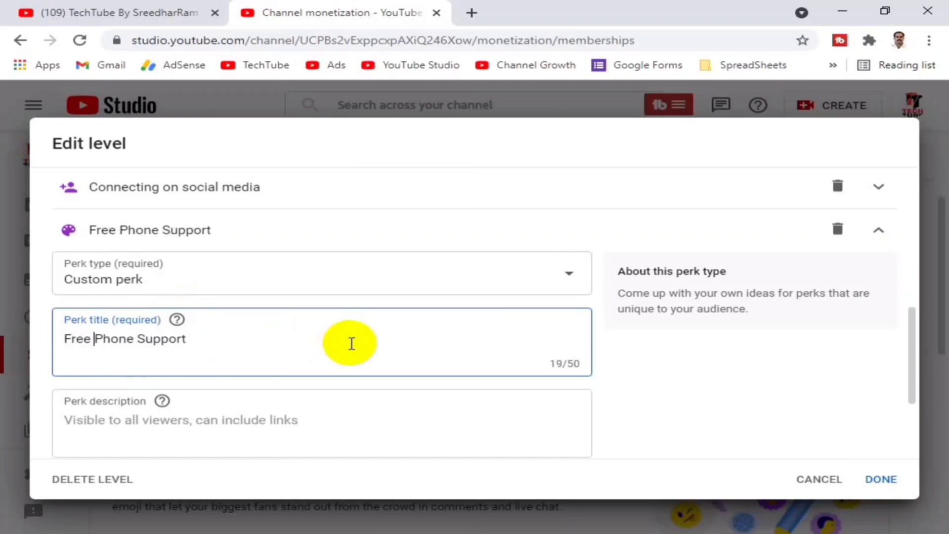
Copy the whole title text of the Diamond level's custom perk
{"action": "key", "text": "End"}
{"action": "key", "text": "ctrl+a"}
{"action": "key", "text": "ctrl+c"}
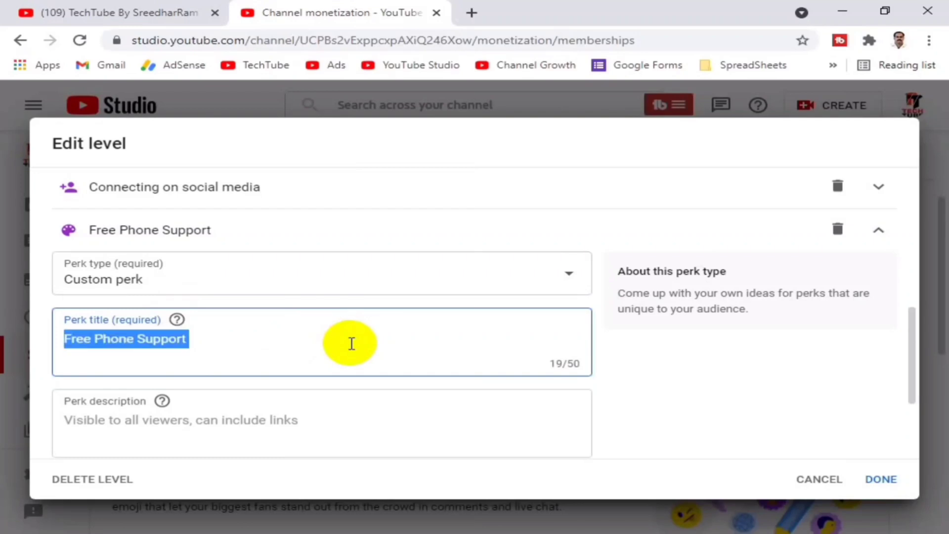
Fill in the Diamond level's custom perk description with "If you subscribe you will get Free Phone Support", reusing the copied title
{"action": "key", "text": "Tab"}
{"action": "key", "text": "Tab"}
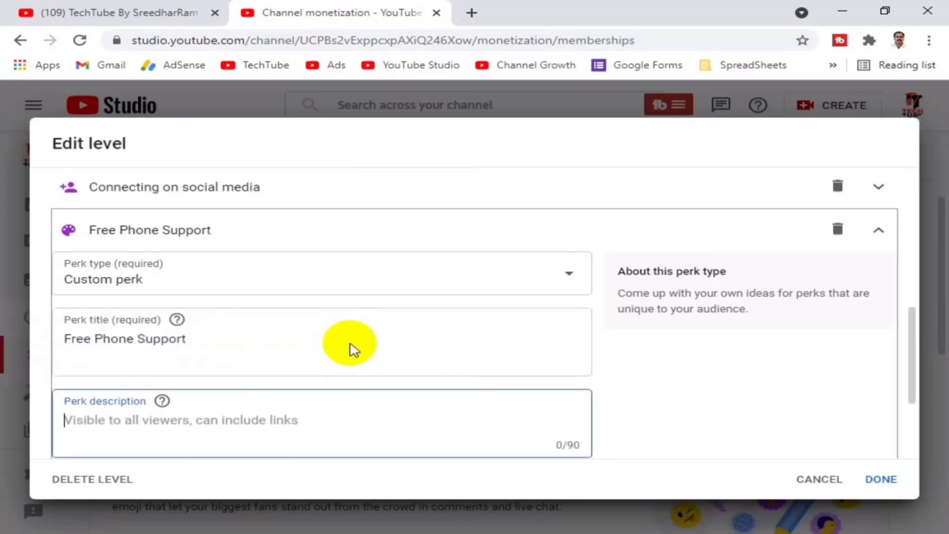
{"action": "type", "text": "If you su"}
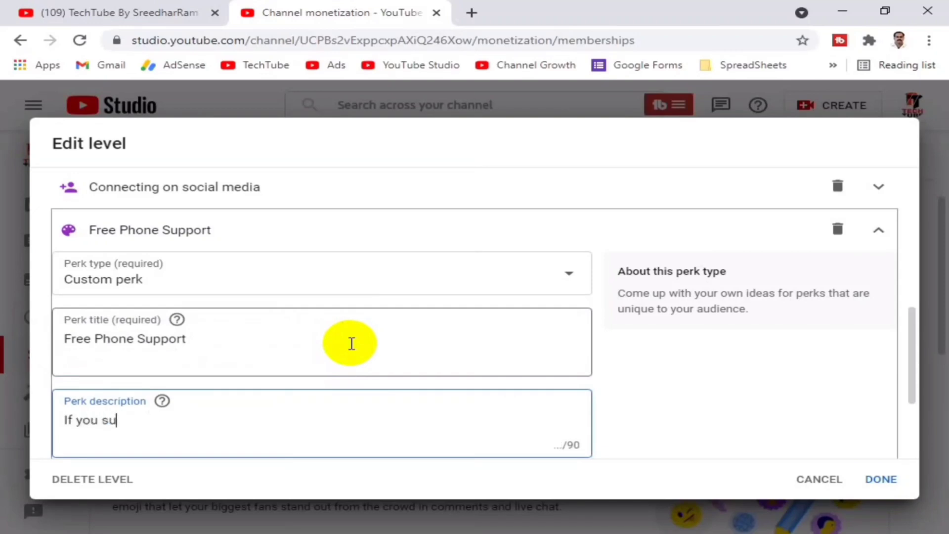
{"action": "type", "text": "bscribe "}
{"action": "type", "text": "you"}
{"action": "key", "text": "BackSpace"}
{"action": "type", "text": "ou ei"}
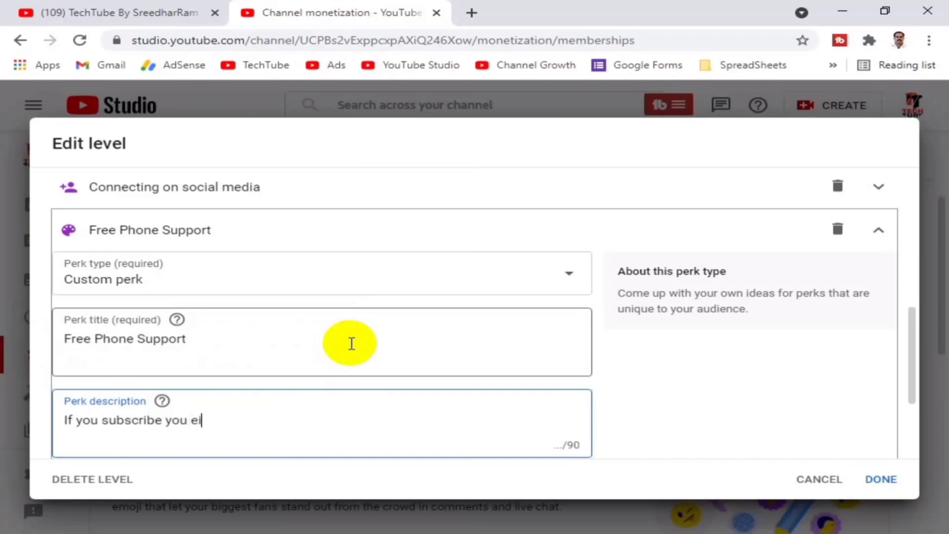
{"action": "key", "text": "BackSpace"}
{"action": "key", "text": "BackSpace"}
{"action": "type", "text": "will get"}
{"action": "key", "text": "ctrl+v"}
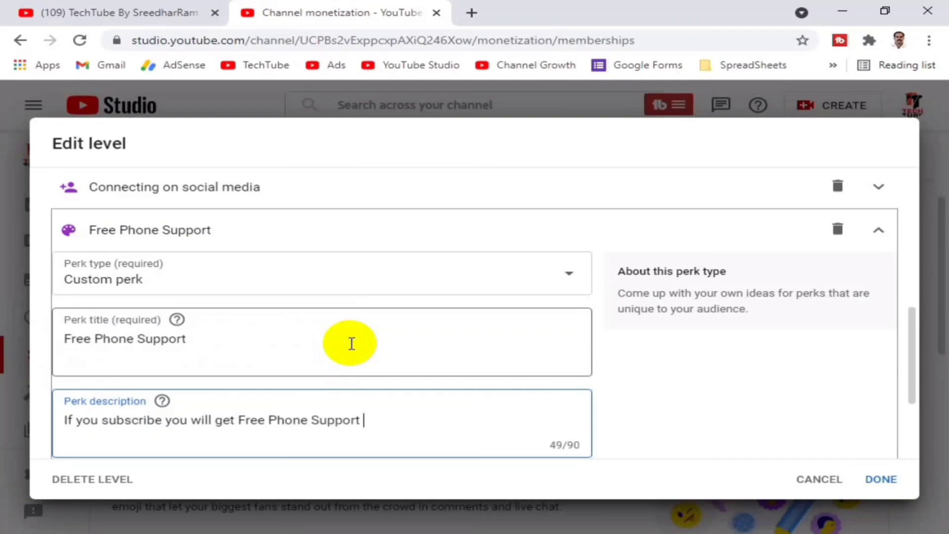
{"action": "type", "text": "for One Month."}
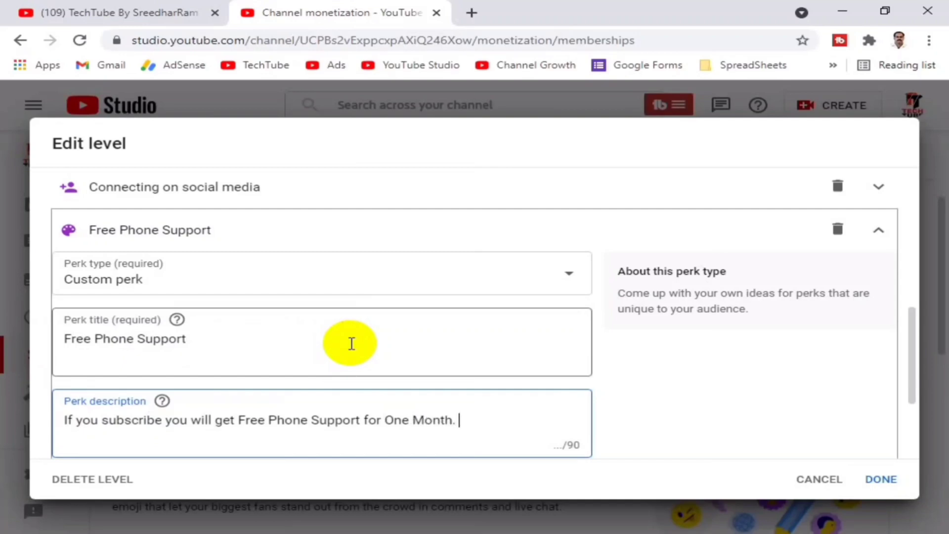
{"action": "key", "text": "shift+Left"}
{"action": "key", "text": "shift+Left"}
{"action": "key", "text": "shift+Left"}
{"action": "key", "text": "shift+Left"}
{"action": "key", "text": "shift+Left"}
{"action": "key", "text": "shift+Left"}
{"action": "key", "text": "shift+Left"}
{"action": "key", "text": "shift+Left"}
{"action": "key", "text": "shift+Left"}
{"action": "key", "text": "shift+Left"}
{"action": "key", "text": "shift+Left"}
{"action": "key", "text": "shift+Left"}
{"action": "key", "text": "shift+Left"}
{"action": "key", "text": "shift+Left"}
{"action": "key", "text": "shift+Left"}
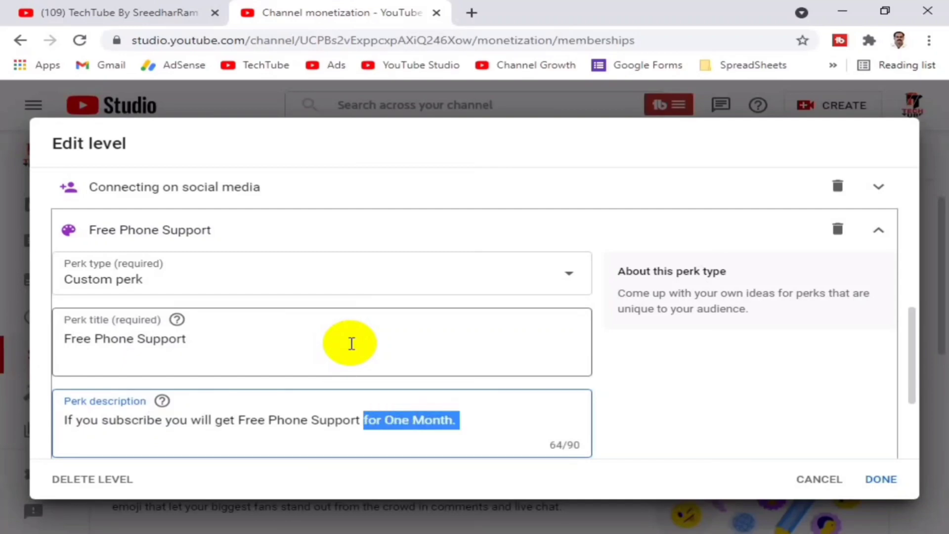
{"action": "key", "text": "BackSpace"}
{"action": "type", "text": ","}
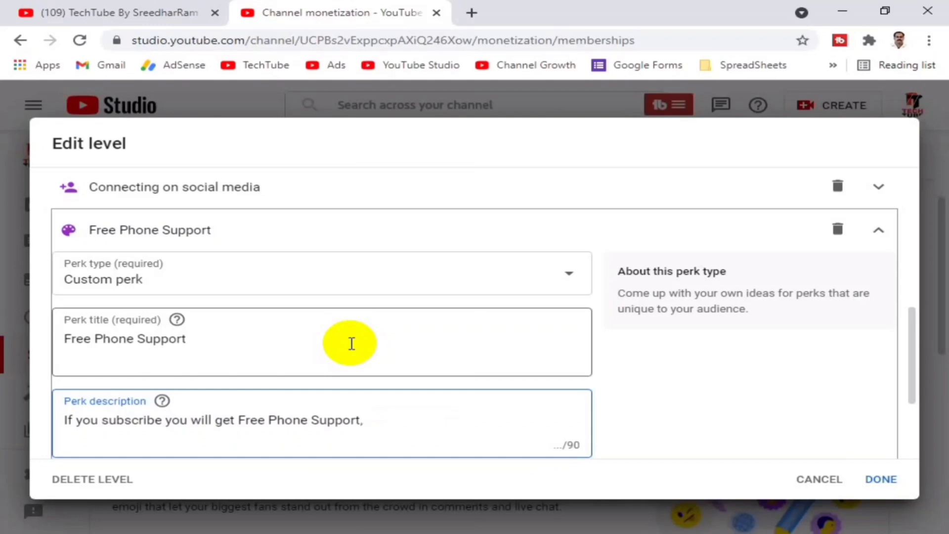
{"action": "key", "text": "BackSpace"}
End the custom perk description with a period and finish editing the Diamond level
{"action": "type", "text": "."}
{"action": "scroll", "coordinate": [351, 344], "scroll_direction": "down", "scroll_amount": 3}
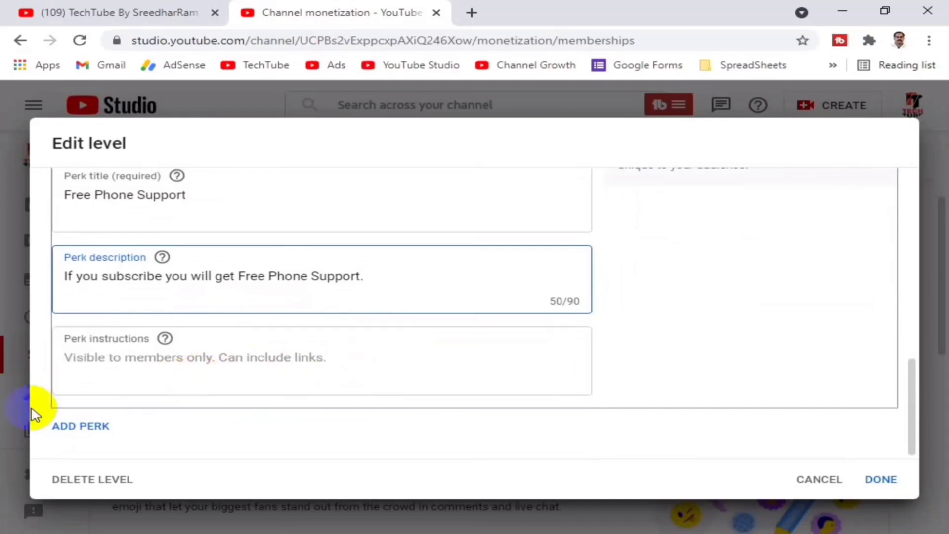
{"action": "left_click", "coordinate": [882, 479]}
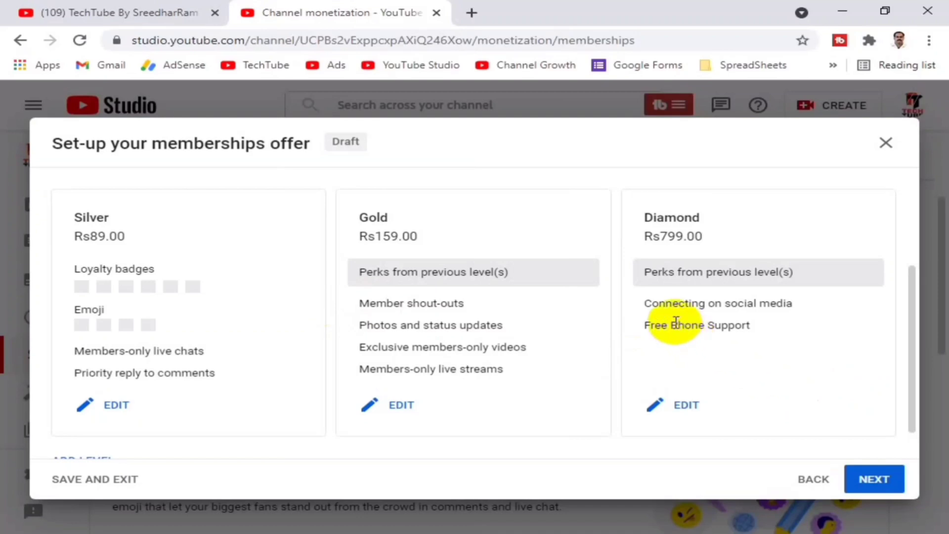
Proceed to the offer summary, acknowledge that prices cannot be changed after approval, and open the terms for review submission
{"action": "left_click", "coordinate": [886, 483]}
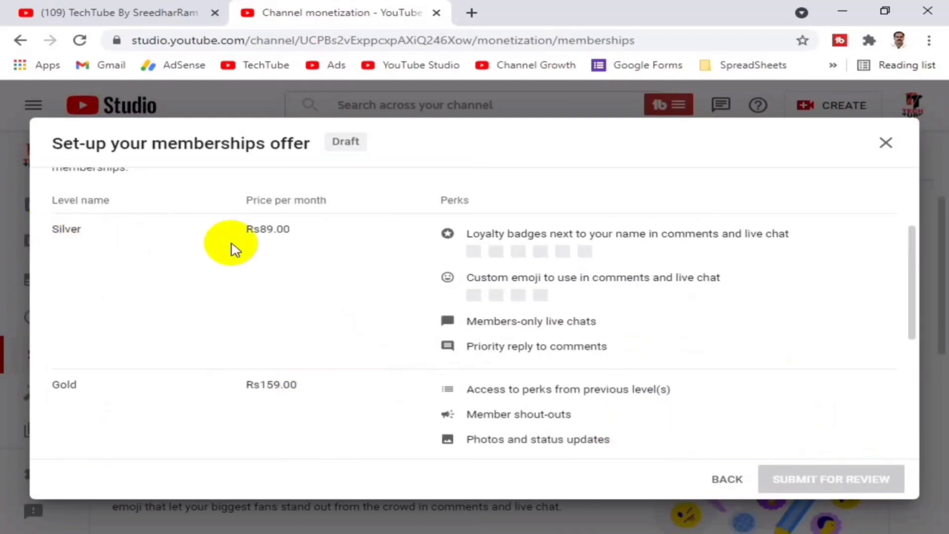
{"action": "scroll", "coordinate": [529, 321], "scroll_direction": "down", "scroll_amount": 5}
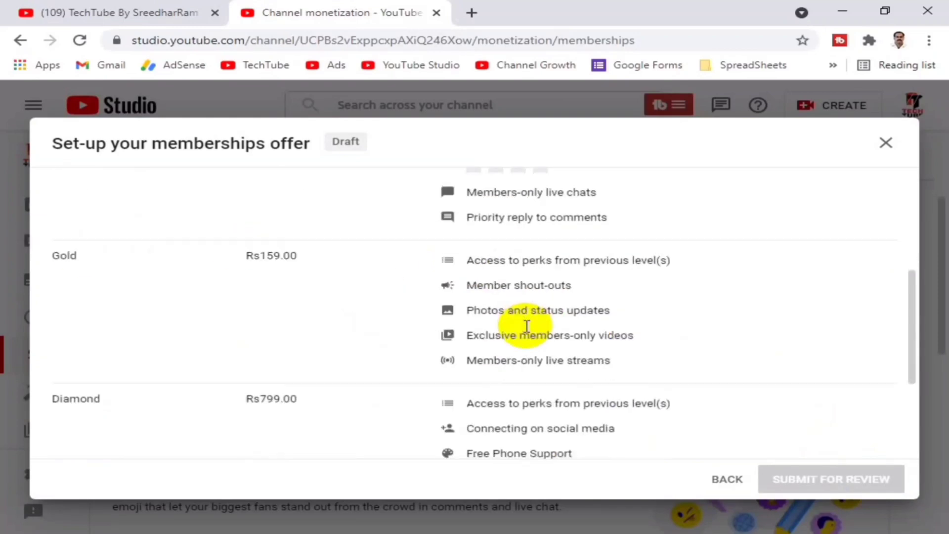
{"action": "scroll", "coordinate": [293, 232], "scroll_direction": "up", "scroll_amount": 2}
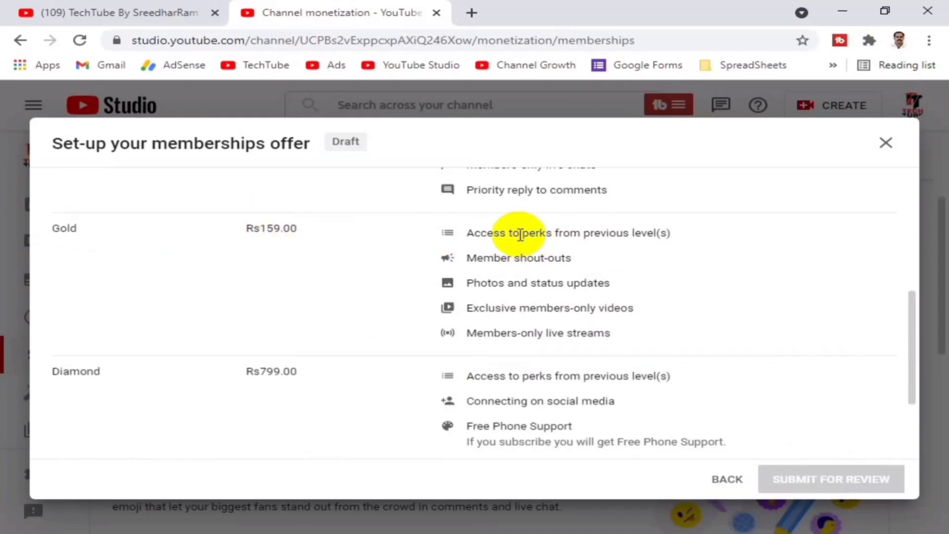
{"action": "scroll", "coordinate": [282, 294], "scroll_direction": "down", "scroll_amount": 2}
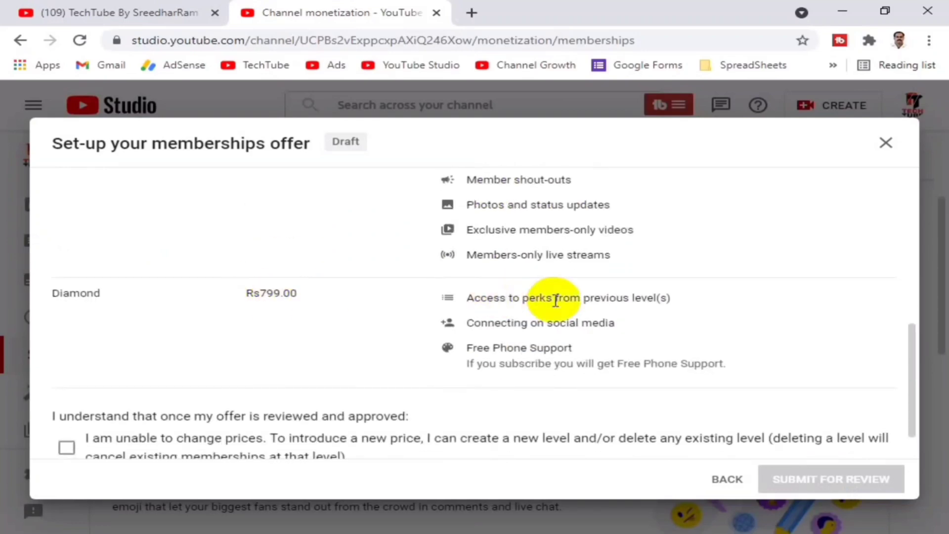
{"action": "scroll", "coordinate": [495, 307], "scroll_direction": "down", "scroll_amount": 1}
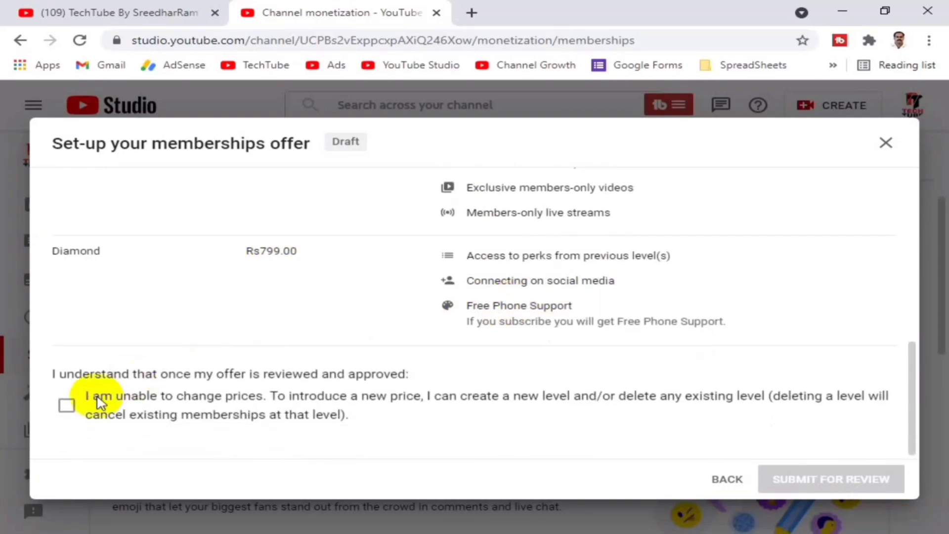
{"action": "left_click", "coordinate": [68, 405]}
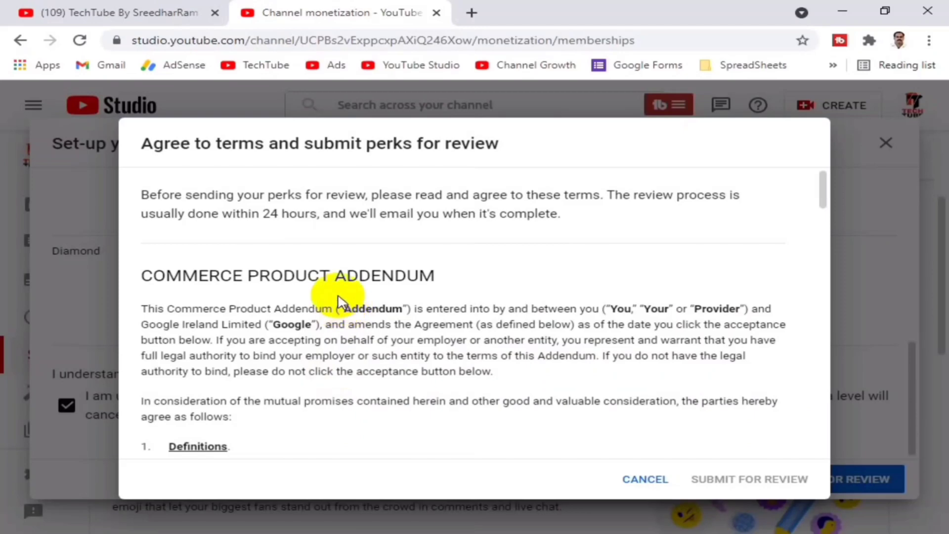
Enter the channel owner's full name in the form at the end of the Commerce Product Addendum
{"action": "scroll", "coordinate": [339, 299], "scroll_direction": "down", "scroll_amount": 15}
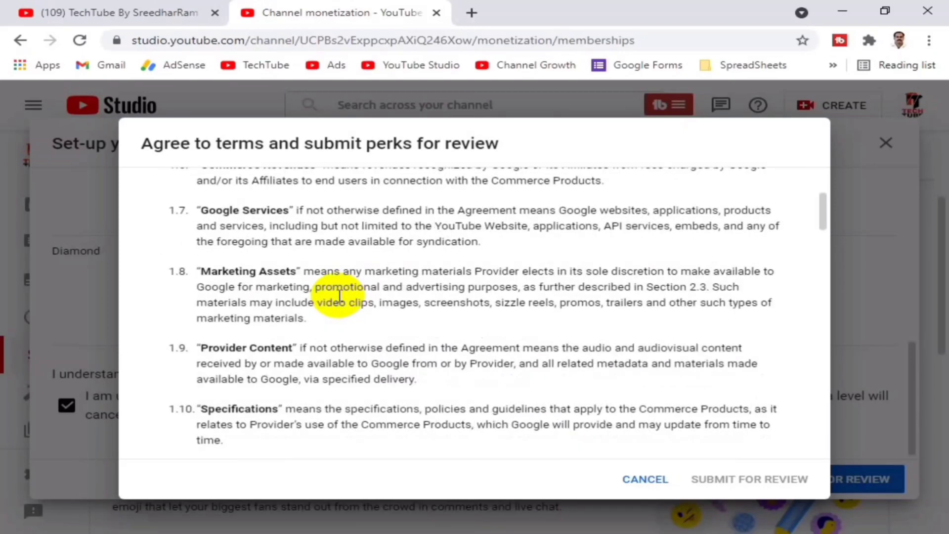
{"action": "scroll", "coordinate": [338, 296], "scroll_direction": "down", "scroll_amount": 20}
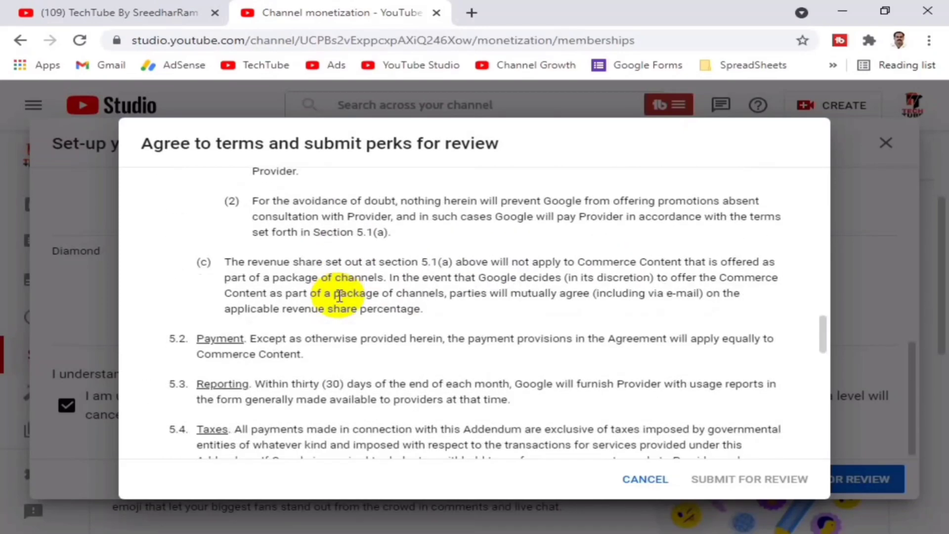
{"action": "scroll", "coordinate": [339, 295], "scroll_direction": "down", "scroll_amount": 20}
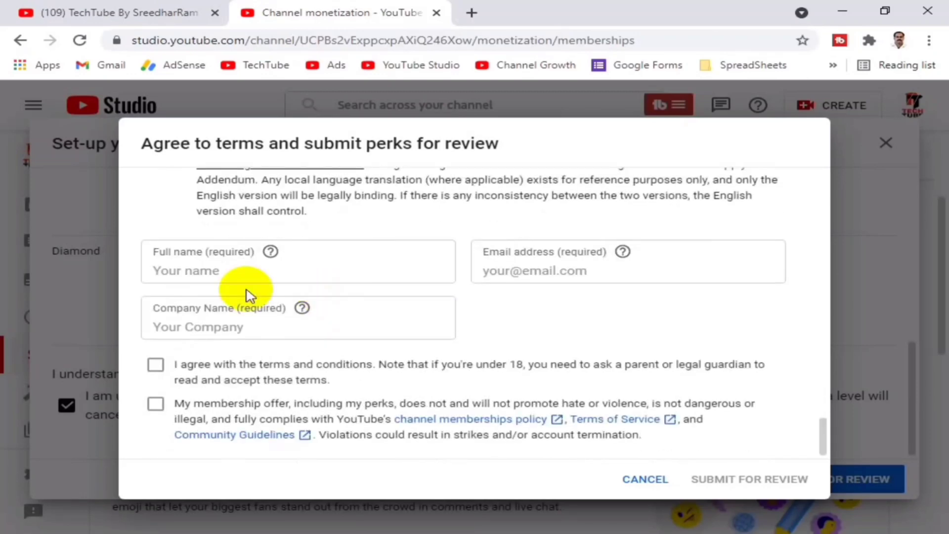
{"action": "left_click", "coordinate": [166, 273]}
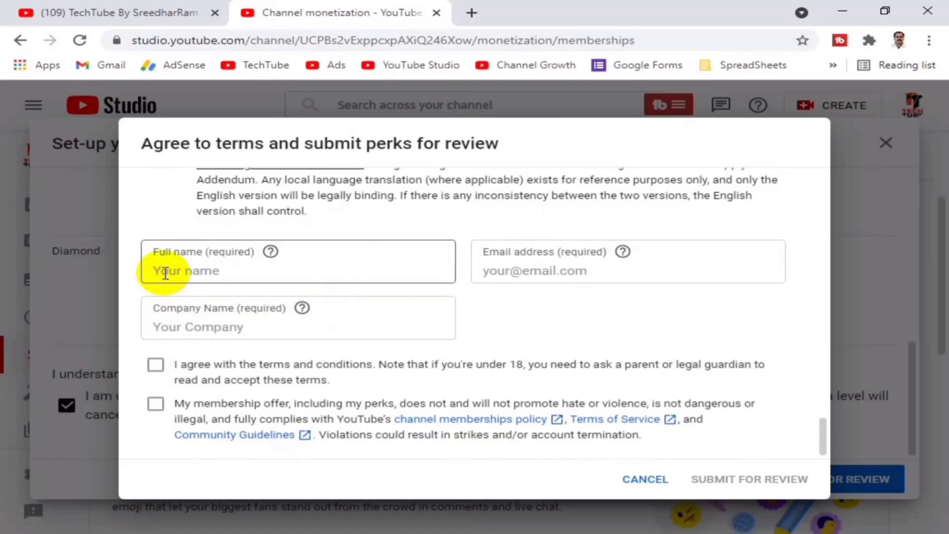
{"action": "left_click", "coordinate": [165, 273]}
{"action": "type", "text": "Sreedhja"}
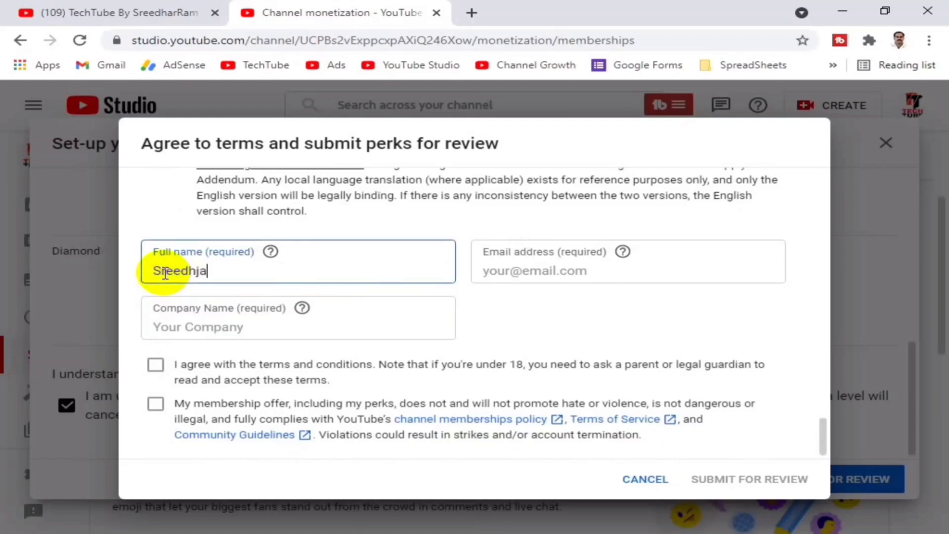
{"action": "type", "text": "r"}
{"action": "key", "text": "ctrl+a"}
{"action": "type", "text": "Sreedhar Ram VR"}
Fill in the required contact email address in the agreement form
{"action": "key", "text": "Tab"}
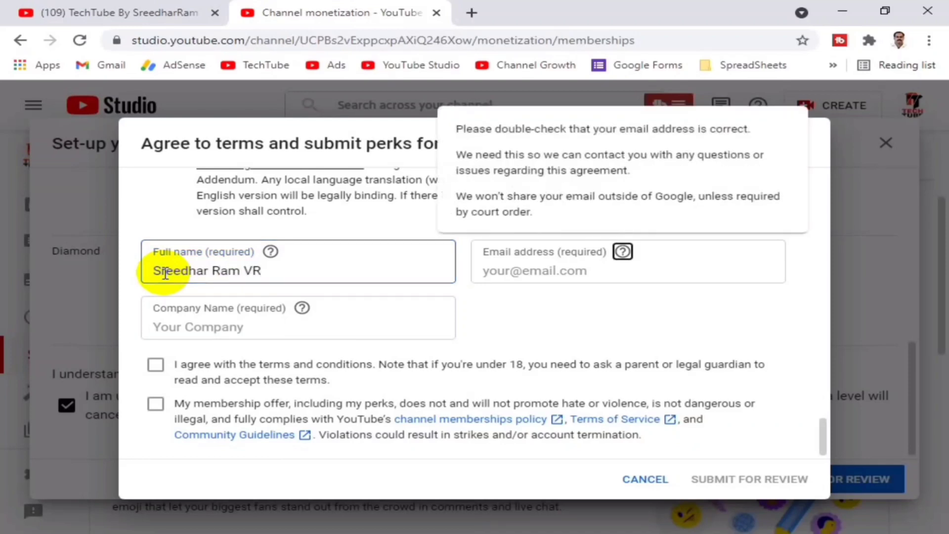
{"action": "key", "text": "Tab"}
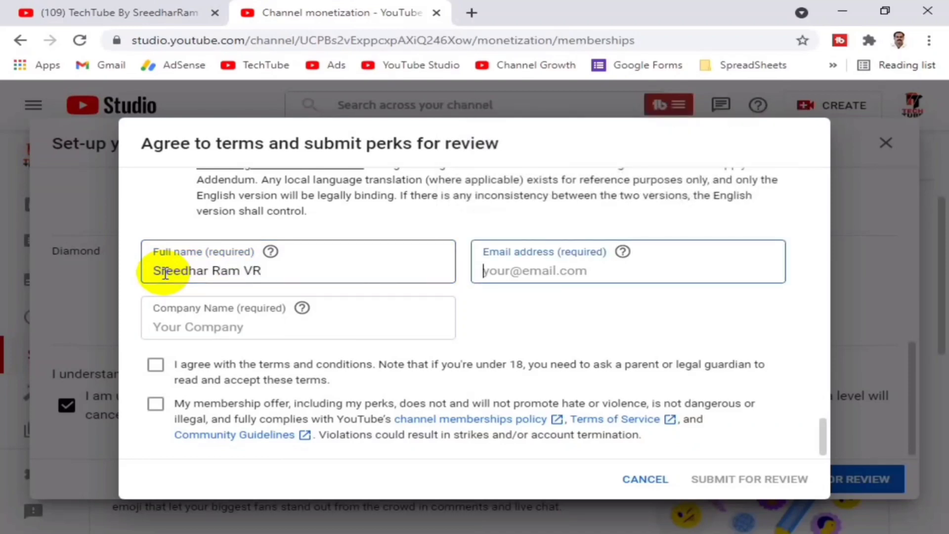
{"action": "key", "text": "shift+Tab"}
{"action": "left_click", "coordinate": [552, 271]}
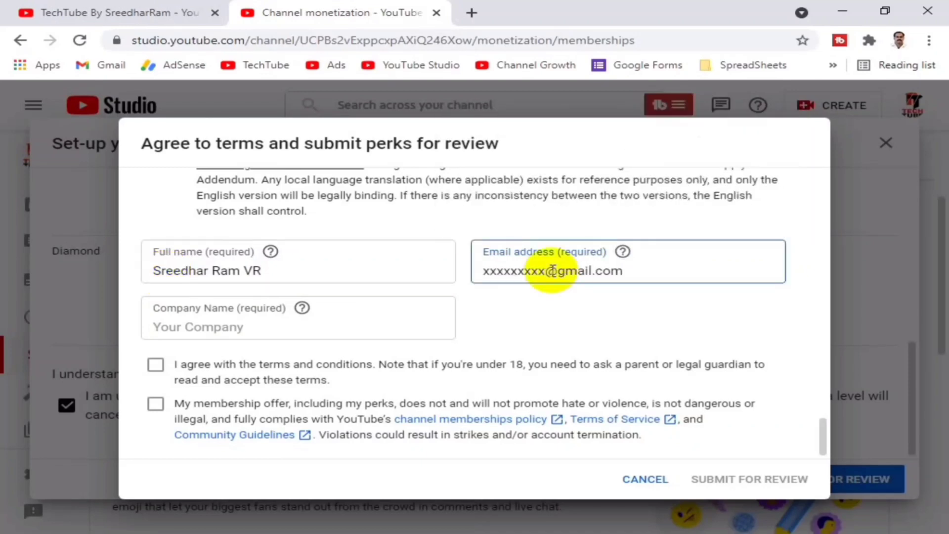
Check the guidance for the company name and enter N/A as the company
{"action": "key", "text": "Tab"}
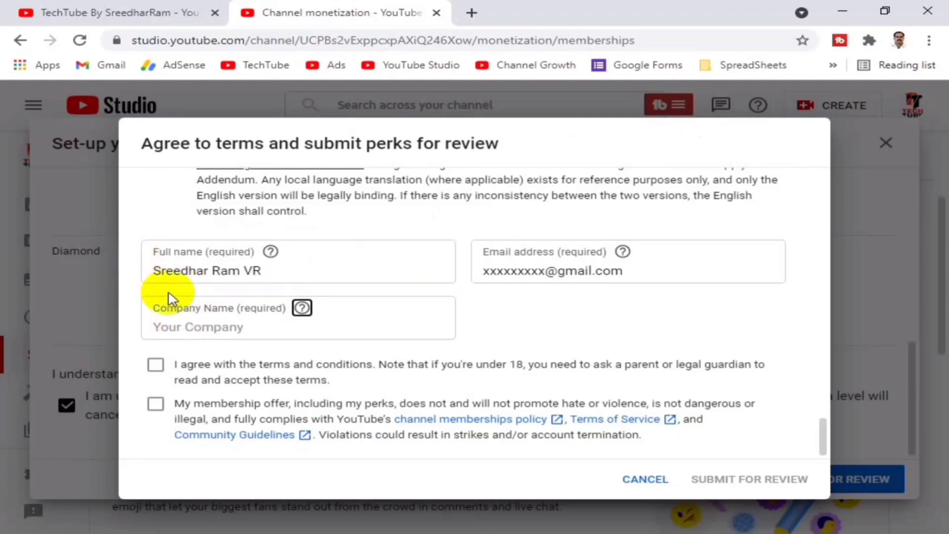
{"action": "mouse_move", "coordinate": [303, 310]}
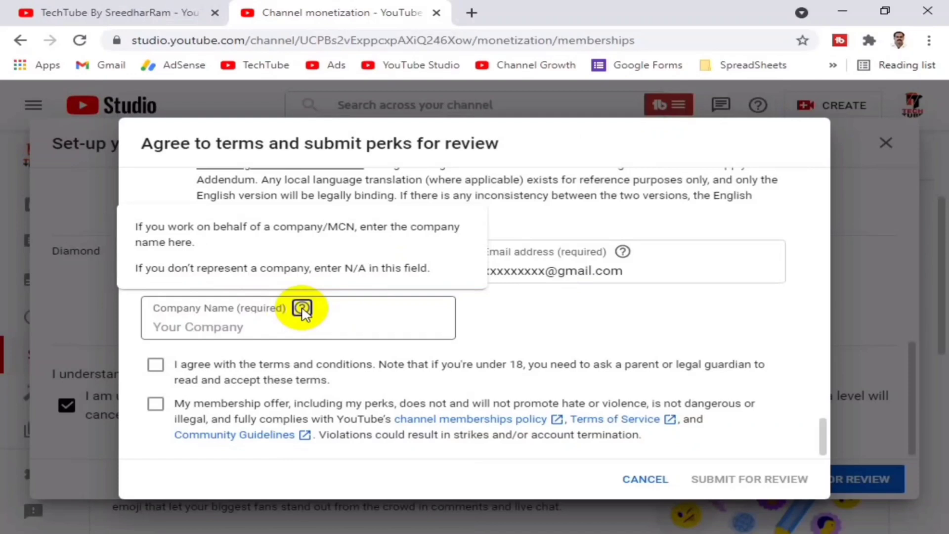
{"action": "left_click", "coordinate": [185, 327]}
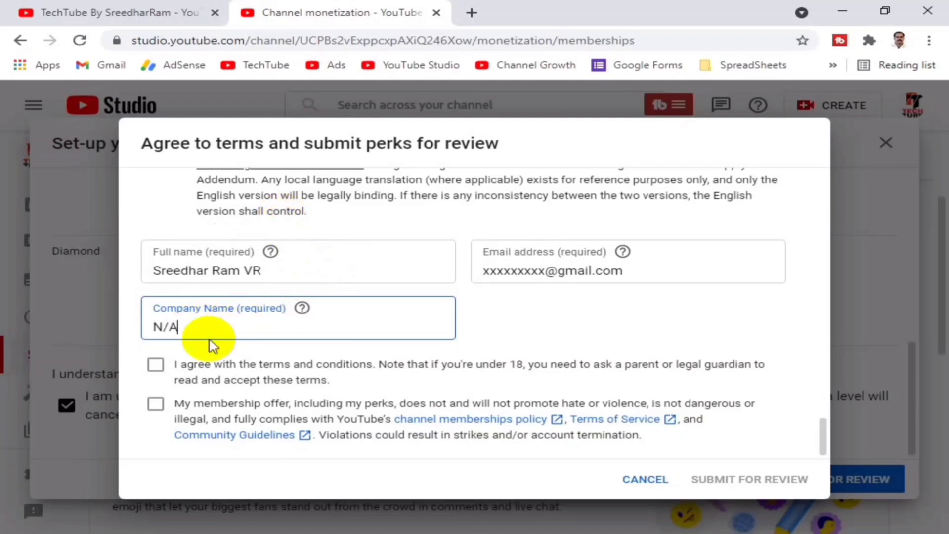
Accept the terms and conditions and the policy compliance statement, and submit the membership perks for review
{"action": "left_click", "coordinate": [169, 359]}
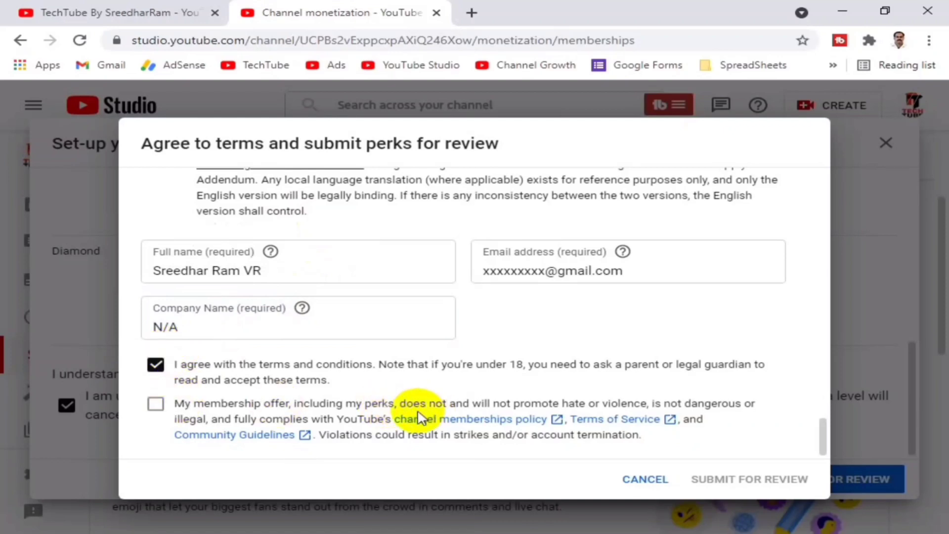
{"action": "left_click", "coordinate": [153, 418]}
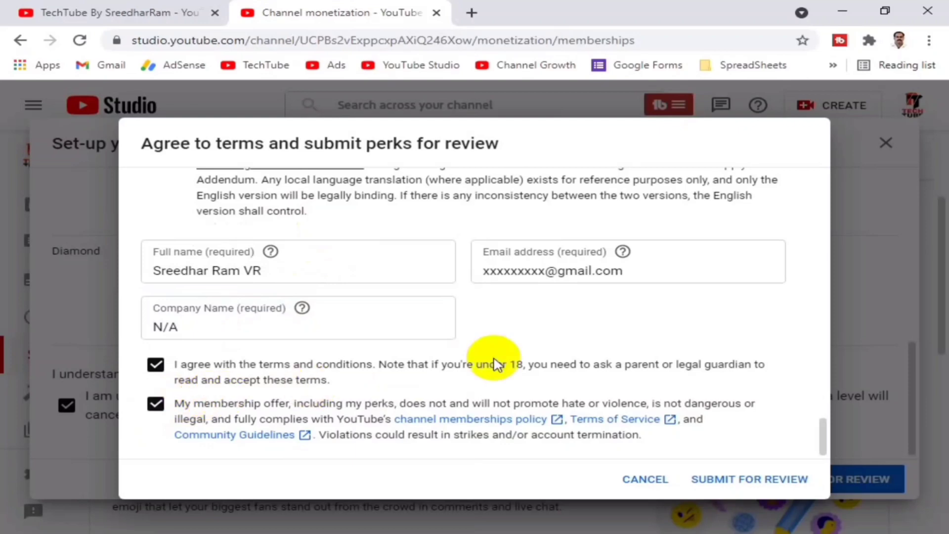
{"action": "left_click", "coordinate": [748, 482]}
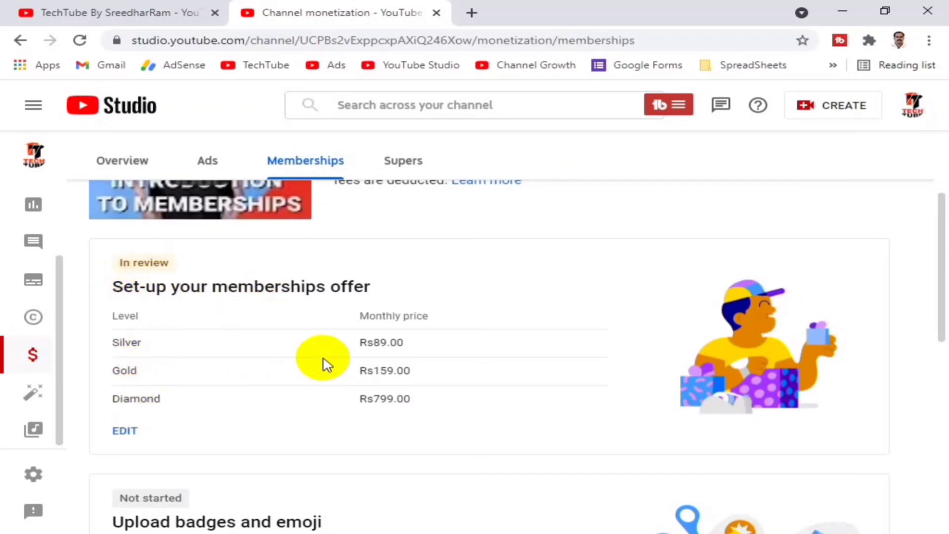
Start the badges and emoji setup and examine the badge source options, image requirements and membership duration slots
{"action": "scroll", "coordinate": [255, 376], "scroll_direction": "down", "scroll_amount": 3}
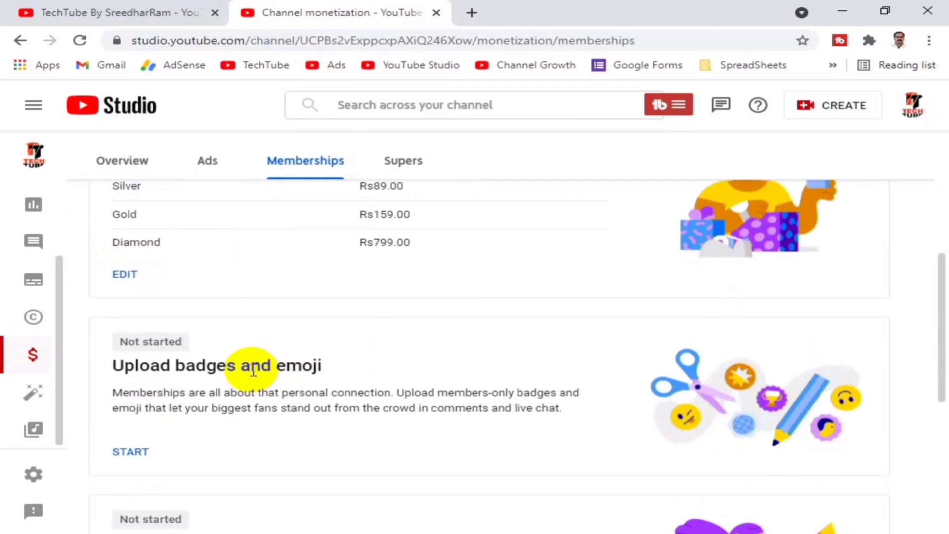
{"action": "scroll", "coordinate": [253, 371], "scroll_direction": "down", "scroll_amount": 2}
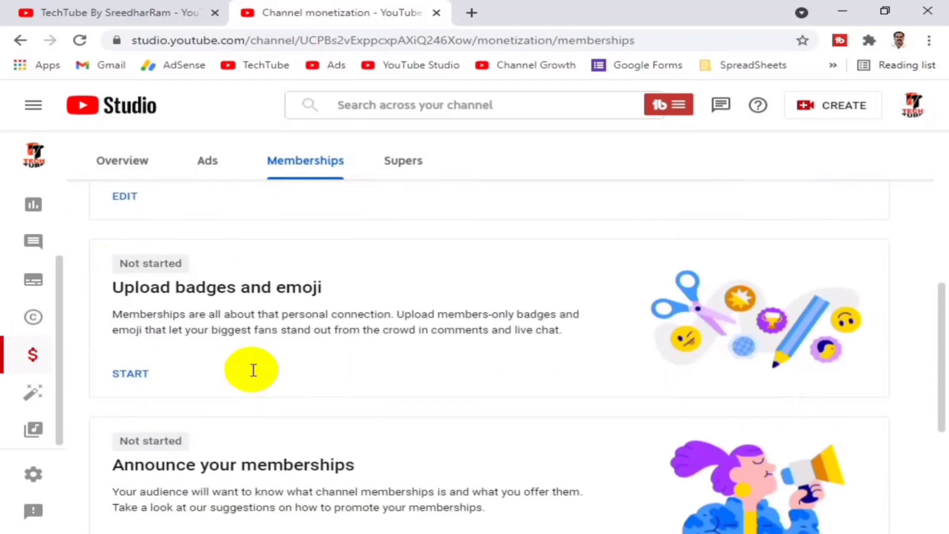
{"action": "left_click", "coordinate": [130, 376]}
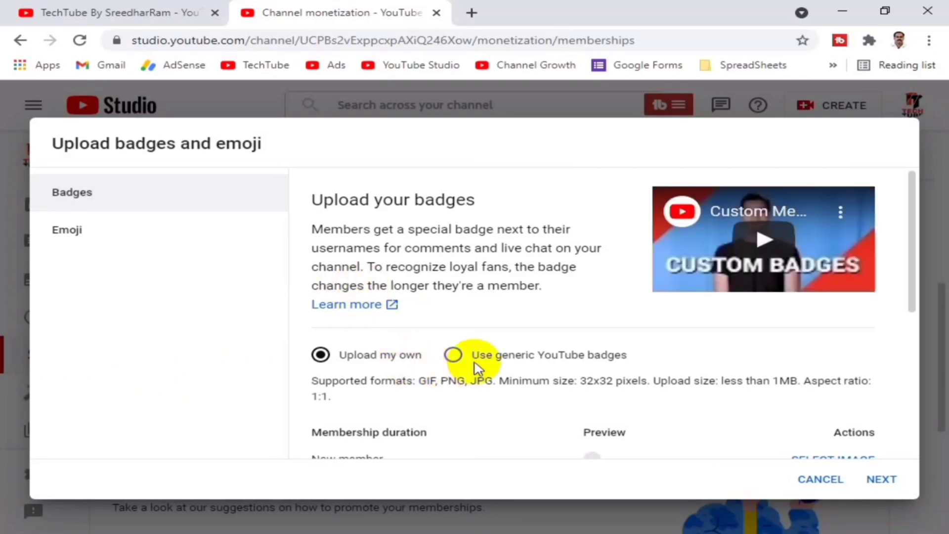
{"action": "scroll", "coordinate": [356, 252], "scroll_direction": "down", "scroll_amount": 2}
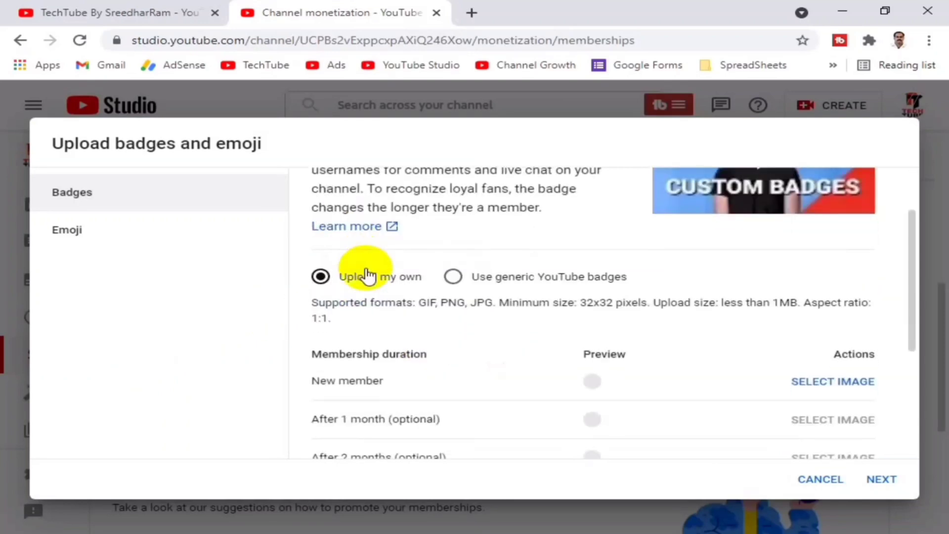
{"action": "scroll", "coordinate": [371, 287], "scroll_direction": "down", "scroll_amount": 3}
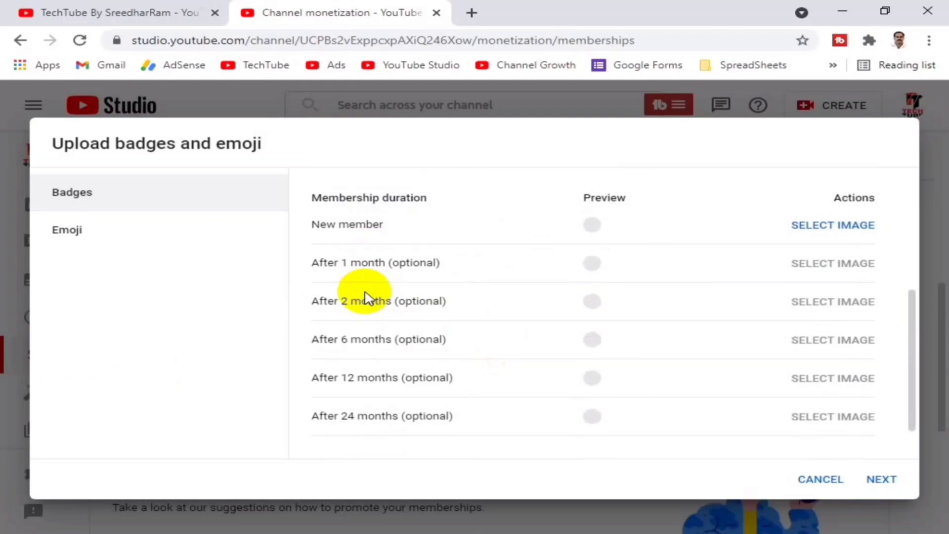
{"action": "scroll", "coordinate": [366, 297], "scroll_direction": "up", "scroll_amount": 3}
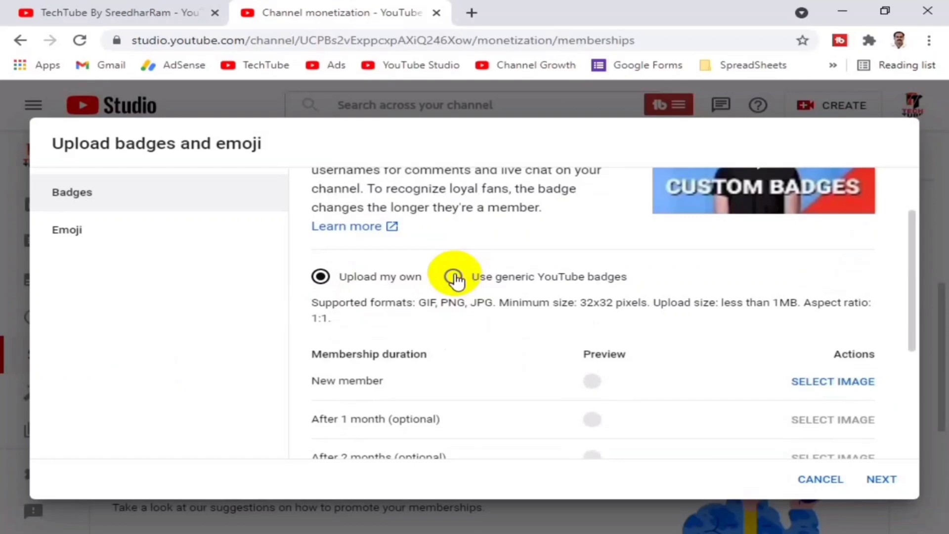
Choose the generic YouTube badges and review the badge preview for each membership duration
{"action": "left_click", "coordinate": [454, 277]}
{"action": "scroll", "coordinate": [467, 301], "scroll_direction": "down", "scroll_amount": 2}
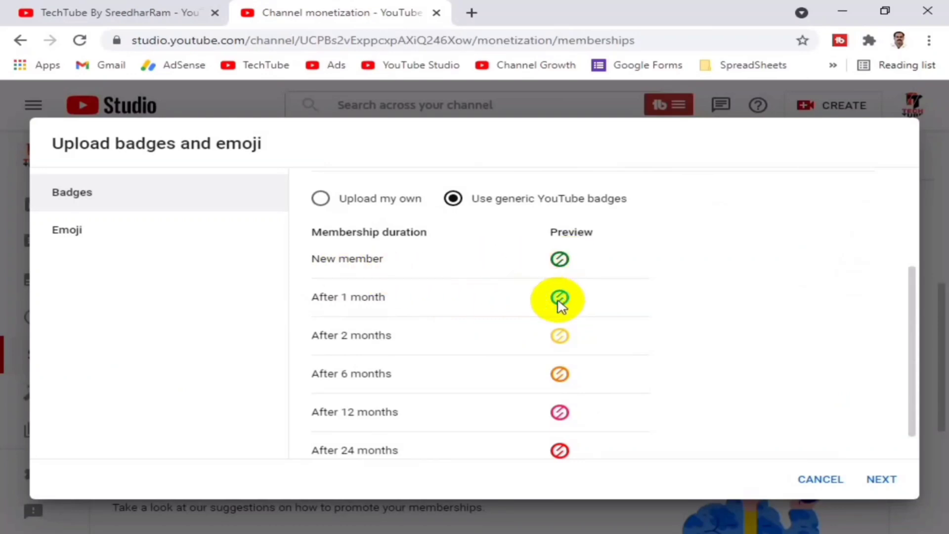
{"action": "scroll", "coordinate": [435, 389], "scroll_direction": "down", "scroll_amount": 1}
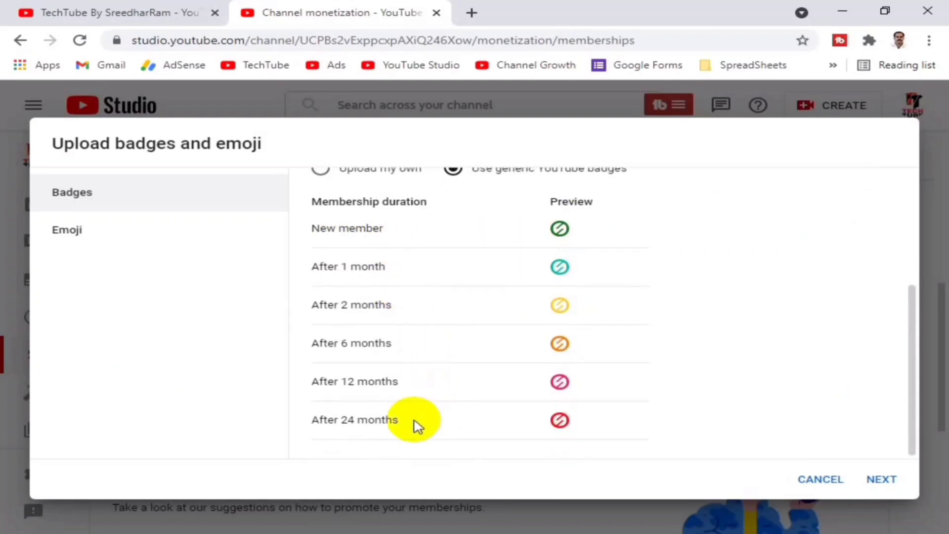
{"action": "scroll", "coordinate": [334, 400], "scroll_direction": "up", "scroll_amount": 2}
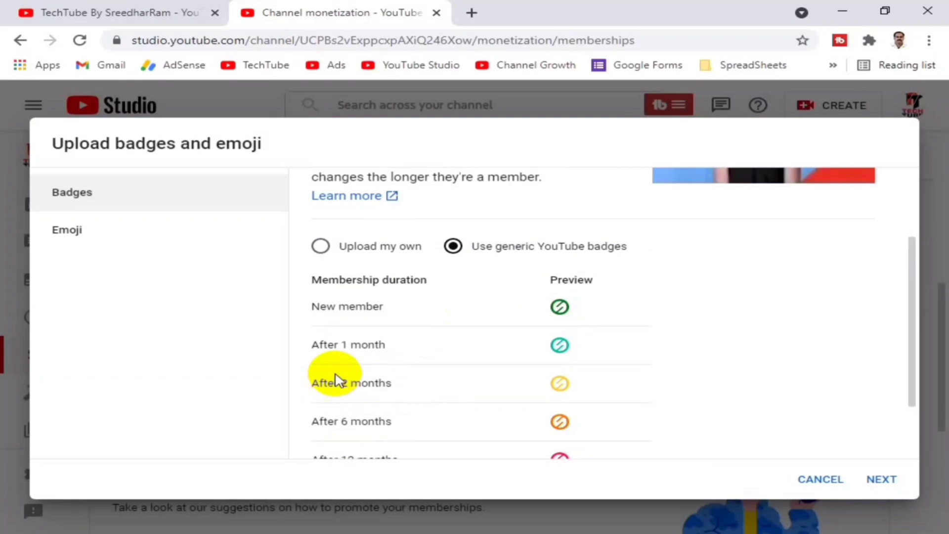
{"action": "scroll", "coordinate": [334, 380], "scroll_direction": "up", "scroll_amount": 3}
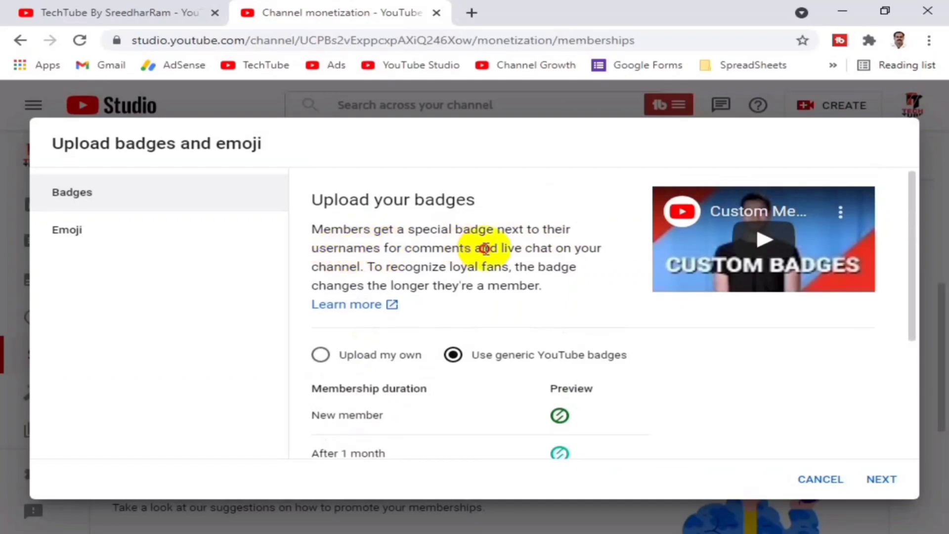
Read how badges change with membership length and proceed to the emoji setup
{"action": "left_click_drag", "start_coordinate": [366, 248], "coordinate": [485, 246]}
{"action": "left_click", "coordinate": [447, 263]}
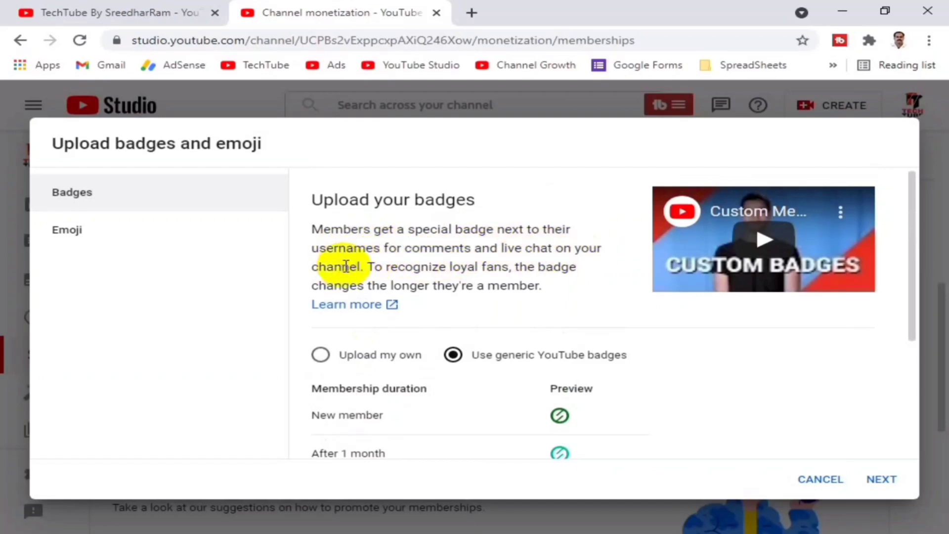
{"action": "left_click_drag", "start_coordinate": [367, 267], "coordinate": [555, 282]}
{"action": "scroll", "coordinate": [445, 291], "scroll_direction": "down", "scroll_amount": 3}
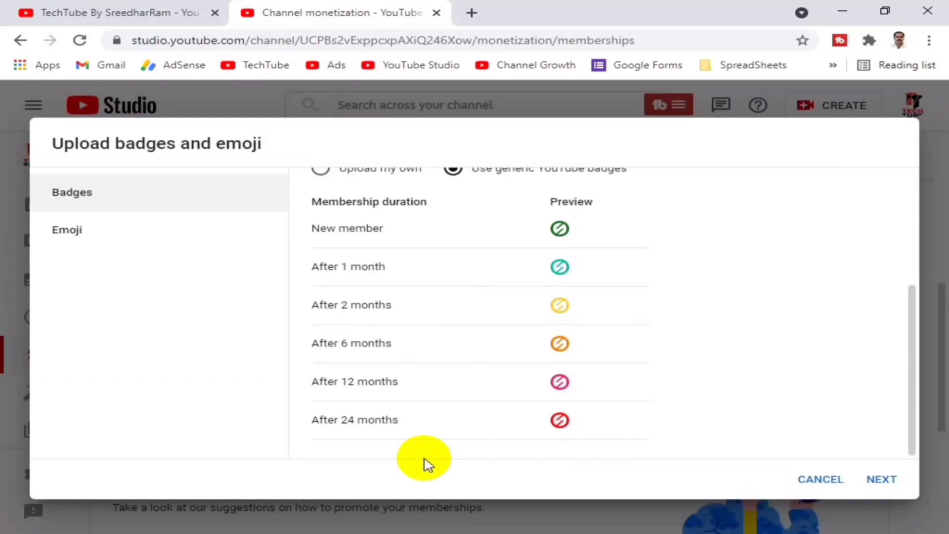
{"action": "scroll", "coordinate": [425, 458], "scroll_direction": "up", "scroll_amount": 3}
{"action": "scroll", "coordinate": [434, 403], "scroll_direction": "down", "scroll_amount": 3}
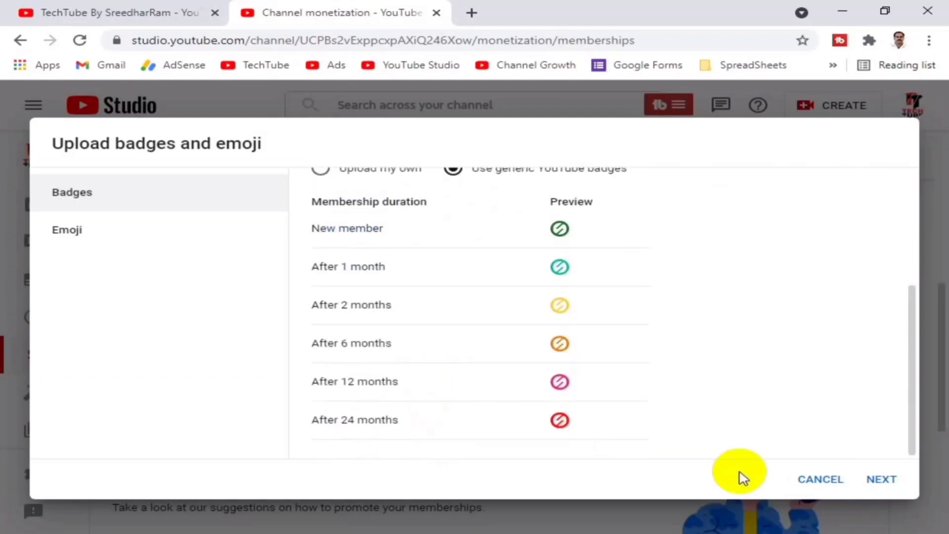
{"action": "left_click", "coordinate": [882, 479]}
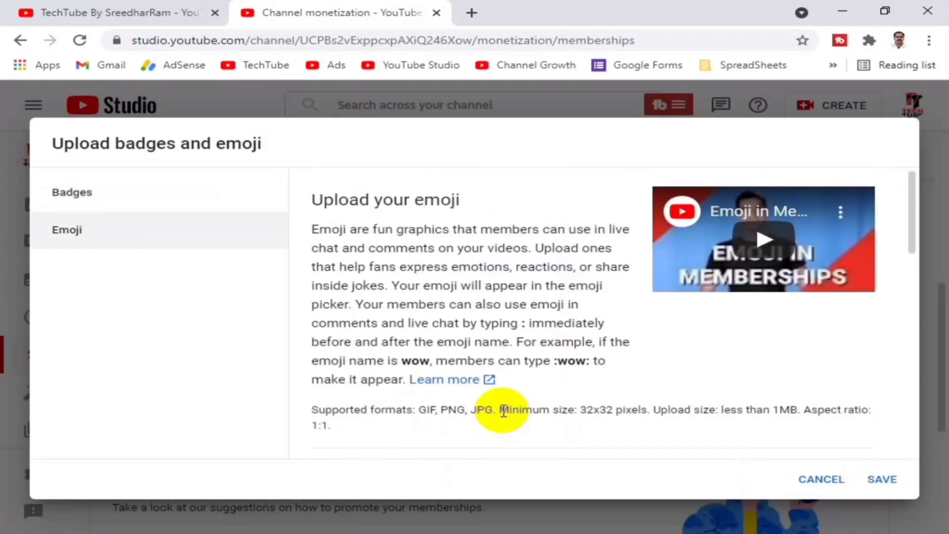
Review the emoji image requirements and naming slots, and save the badge setup without adding any emoji
{"action": "scroll", "coordinate": [391, 331], "scroll_direction": "down", "scroll_amount": 5}
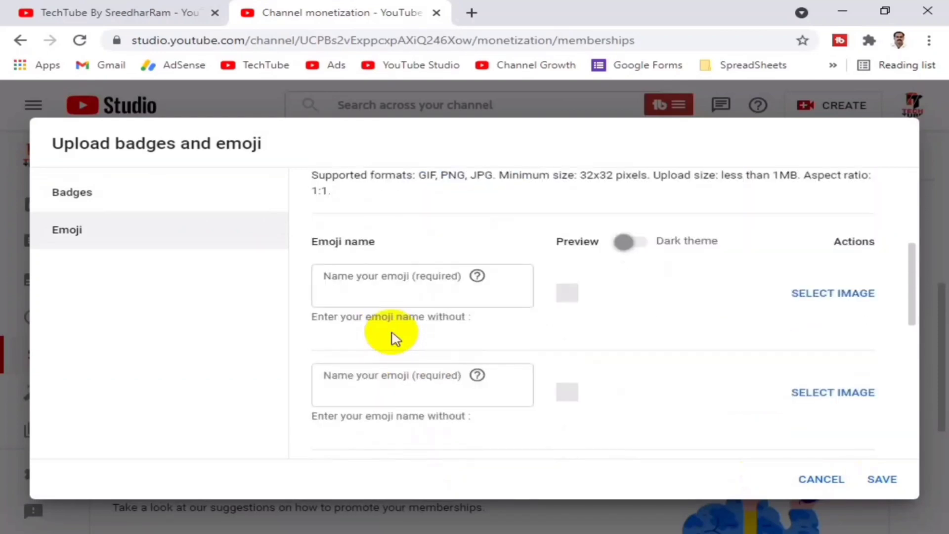
{"action": "scroll", "coordinate": [395, 339], "scroll_direction": "up", "scroll_amount": 2}
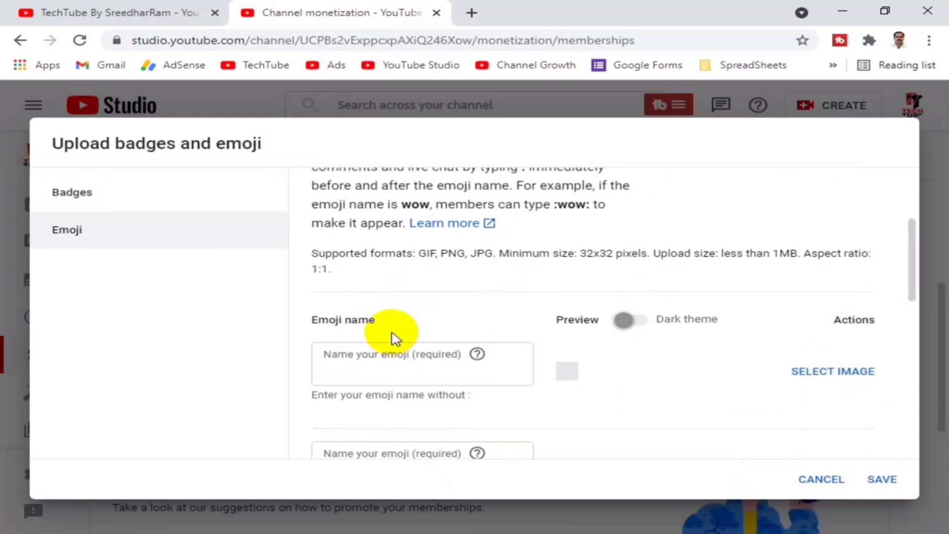
{"action": "scroll", "coordinate": [394, 337], "scroll_direction": "down", "scroll_amount": 5}
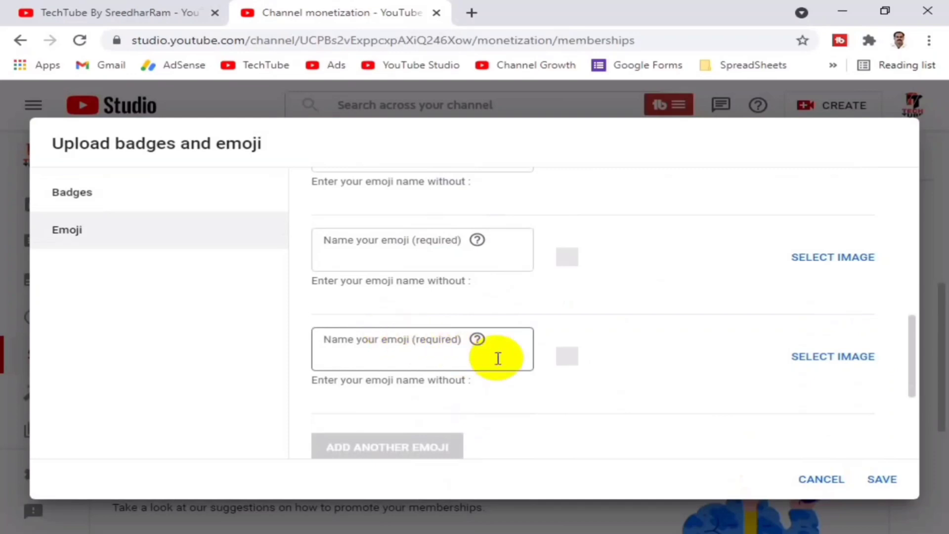
{"action": "scroll", "coordinate": [587, 364], "scroll_direction": "up", "scroll_amount": 5}
{"action": "scroll", "coordinate": [587, 364], "scroll_direction": "up", "scroll_amount": 4}
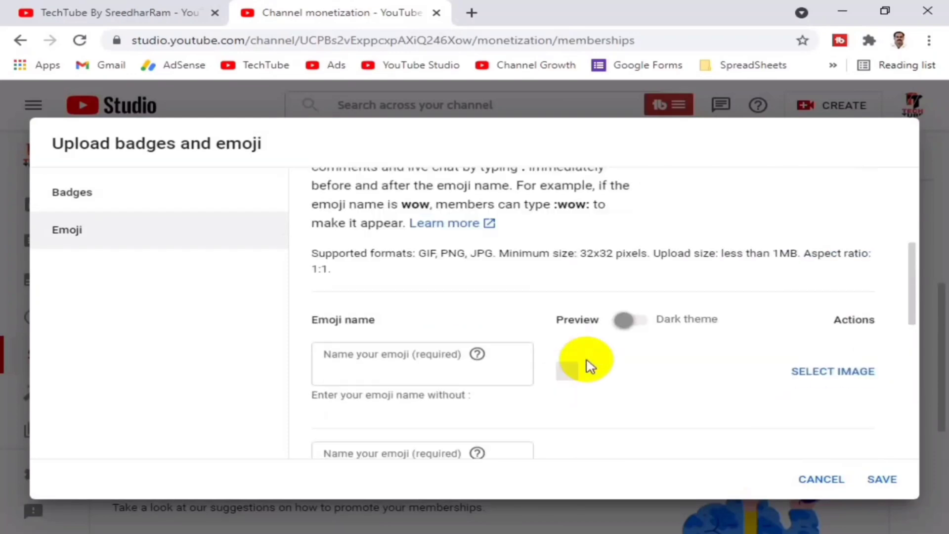
{"action": "scroll", "coordinate": [353, 247], "scroll_direction": "up", "scroll_amount": 2}
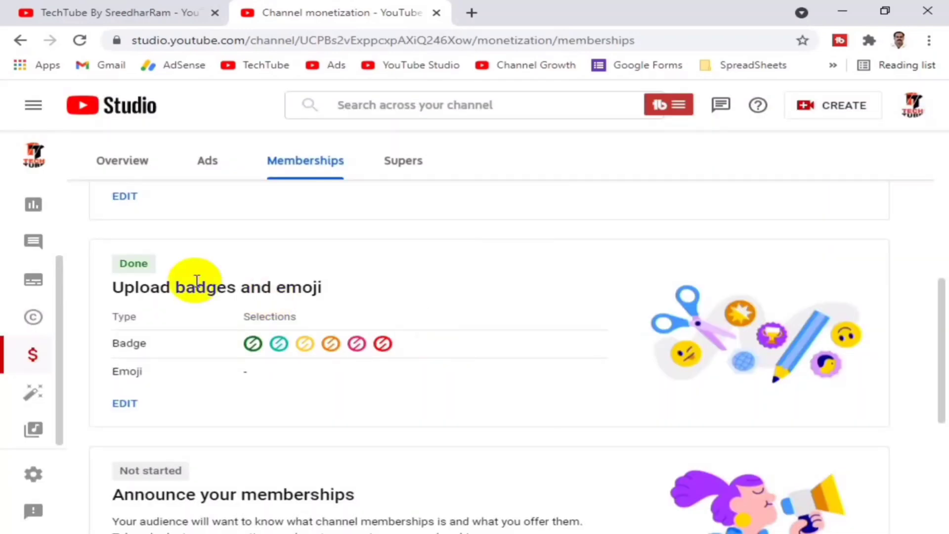
Check the saved badge and emoji selections and read the description of the membership announcement task
{"action": "left_click_drag", "start_coordinate": [364, 285], "coordinate": [124, 287]}
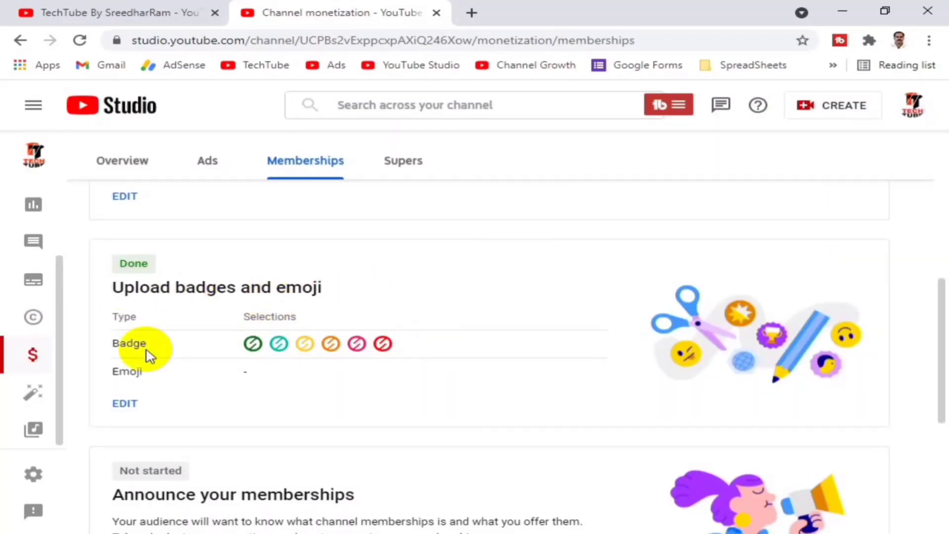
{"action": "left_click", "coordinate": [223, 374]}
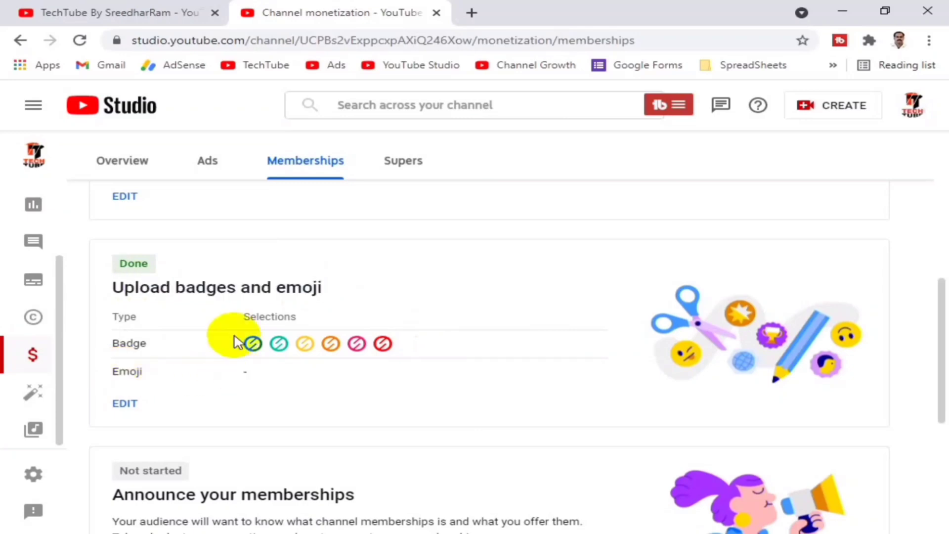
{"action": "scroll", "coordinate": [238, 360], "scroll_direction": "down", "scroll_amount": 5}
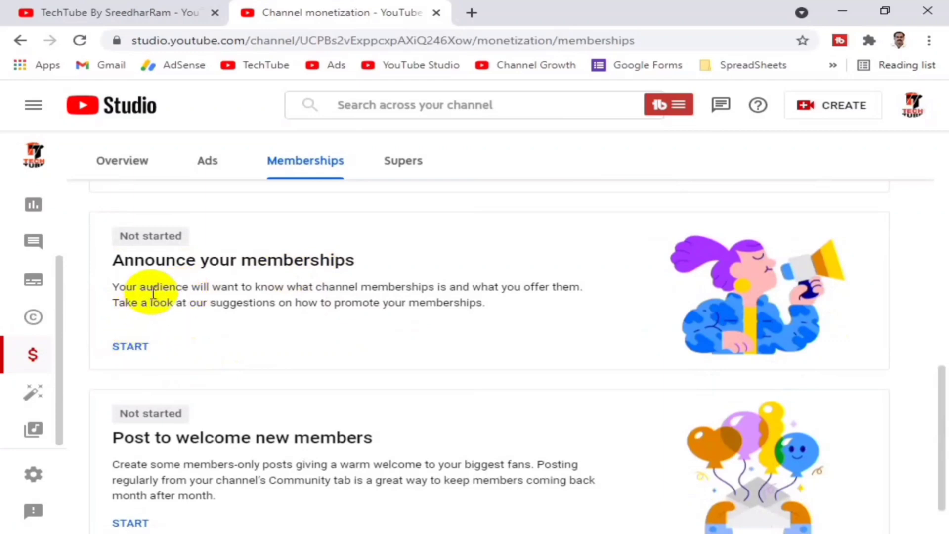
{"action": "double_click", "coordinate": [216, 290]}
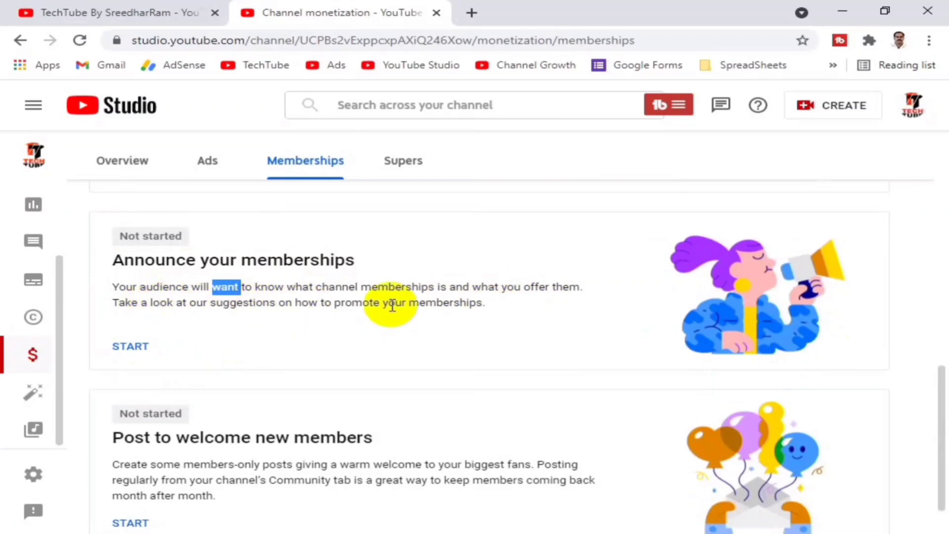
{"action": "scroll", "coordinate": [290, 269], "scroll_direction": "up", "scroll_amount": 1}
{"action": "scroll", "coordinate": [208, 289], "scroll_direction": "up", "scroll_amount": 2}
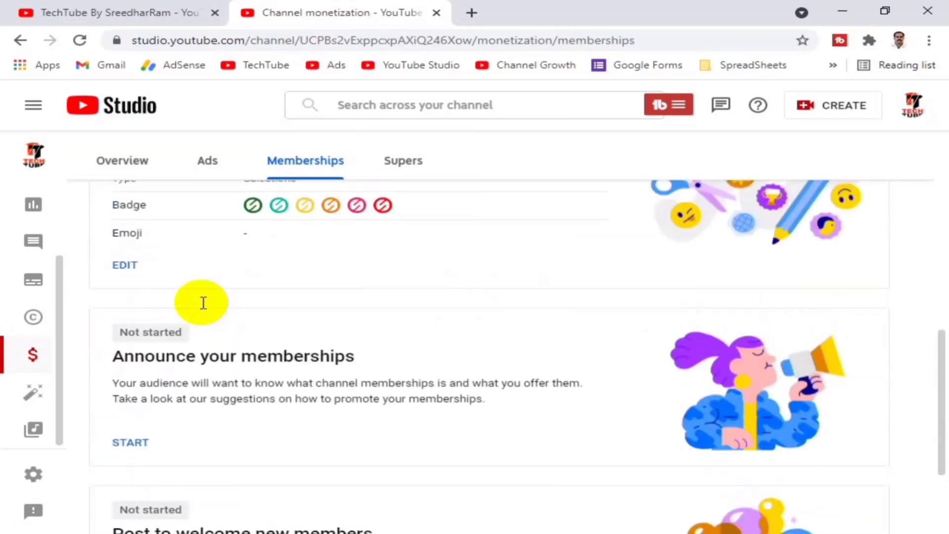
{"action": "scroll", "coordinate": [188, 316], "scroll_direction": "down", "scroll_amount": 3}
{"action": "scroll", "coordinate": [158, 248], "scroll_direction": "up", "scroll_amount": 2}
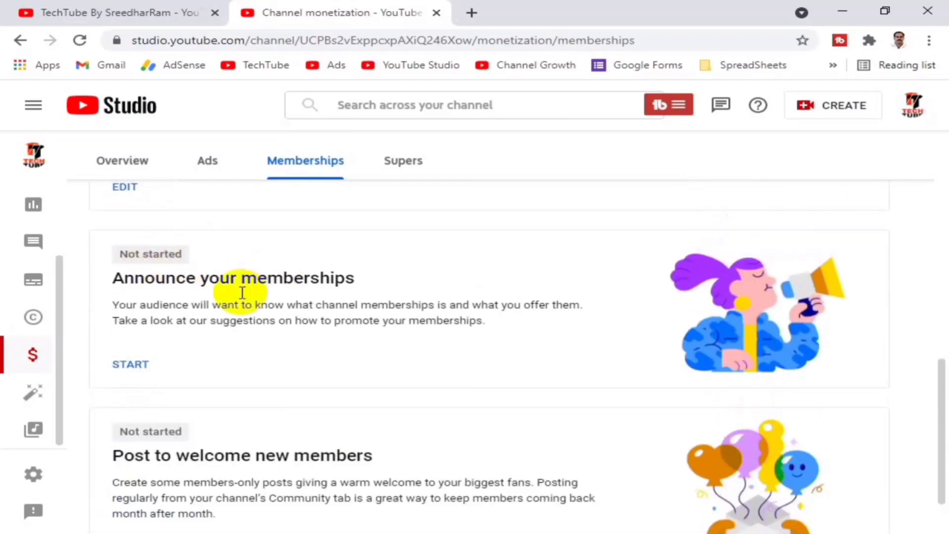
Start the membership announcement task, read the video, live stream and social media promotion ideas, and mark it as done
{"action": "left_click", "coordinate": [119, 365]}
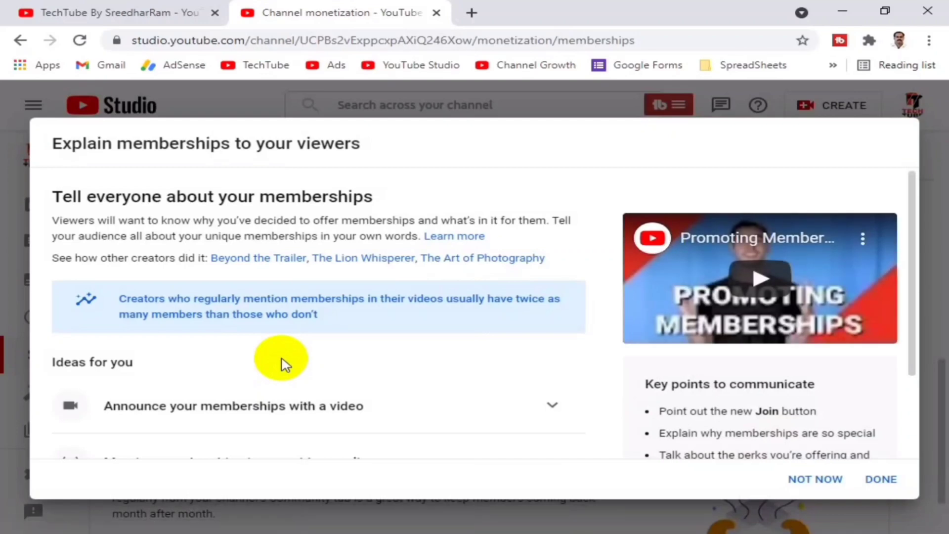
{"action": "scroll", "coordinate": [285, 365], "scroll_direction": "down", "scroll_amount": 2}
{"action": "scroll", "coordinate": [285, 365], "scroll_direction": "down", "scroll_amount": 1}
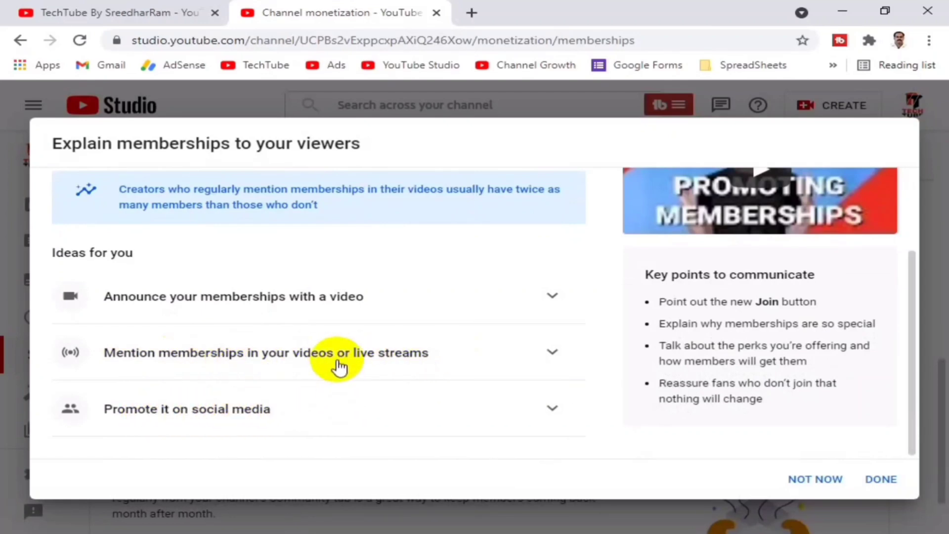
{"action": "left_click", "coordinate": [560, 299]}
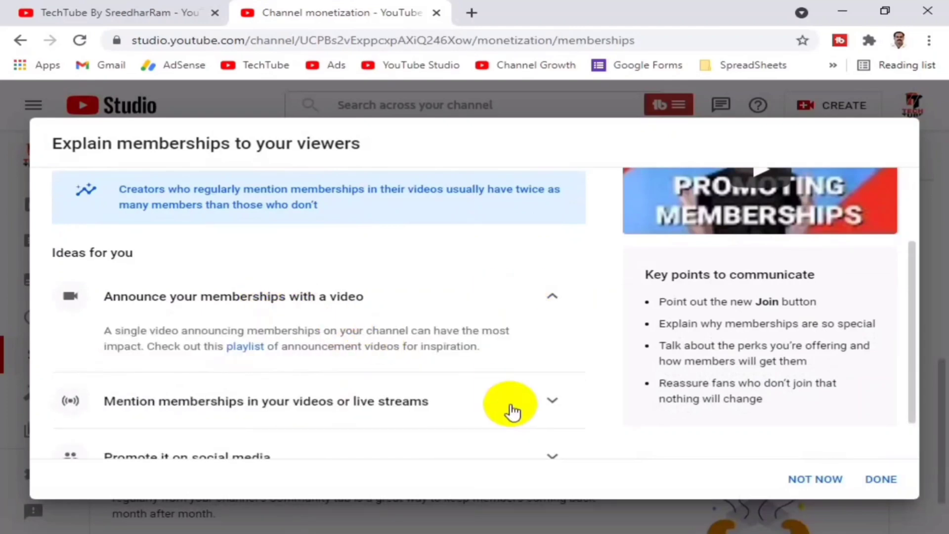
{"action": "left_click", "coordinate": [557, 398]}
{"action": "scroll", "coordinate": [506, 395], "scroll_direction": "down", "scroll_amount": 2}
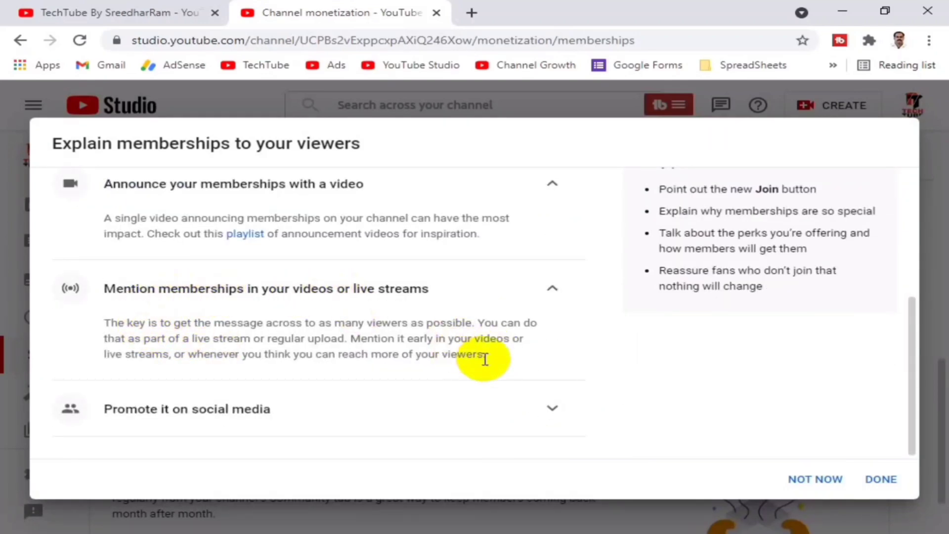
{"action": "left_click", "coordinate": [312, 404]}
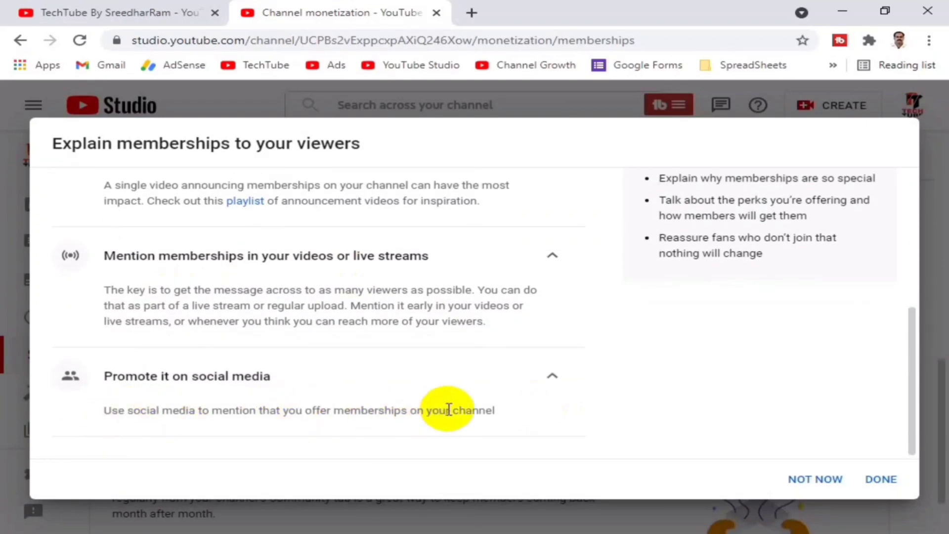
{"action": "scroll", "coordinate": [557, 409], "scroll_direction": "up", "scroll_amount": 3}
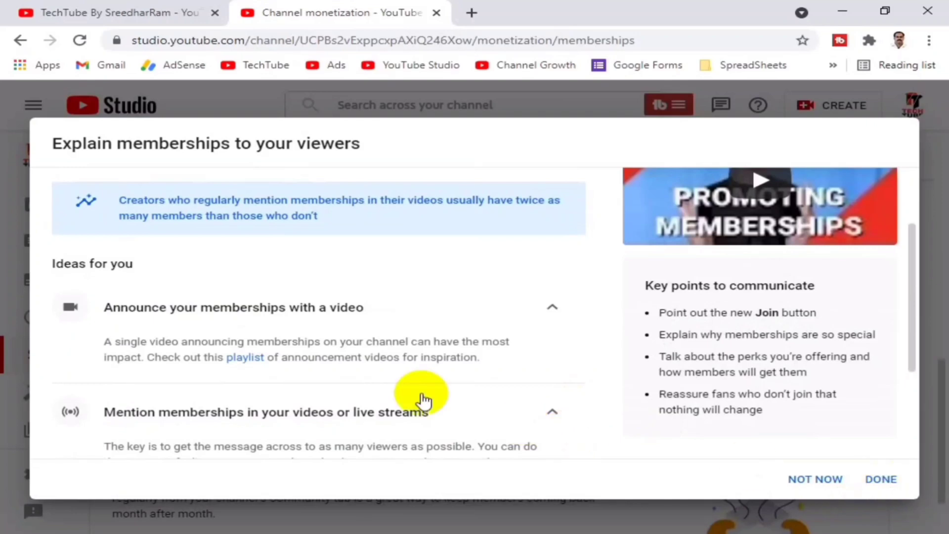
{"action": "left_click", "coordinate": [877, 479]}
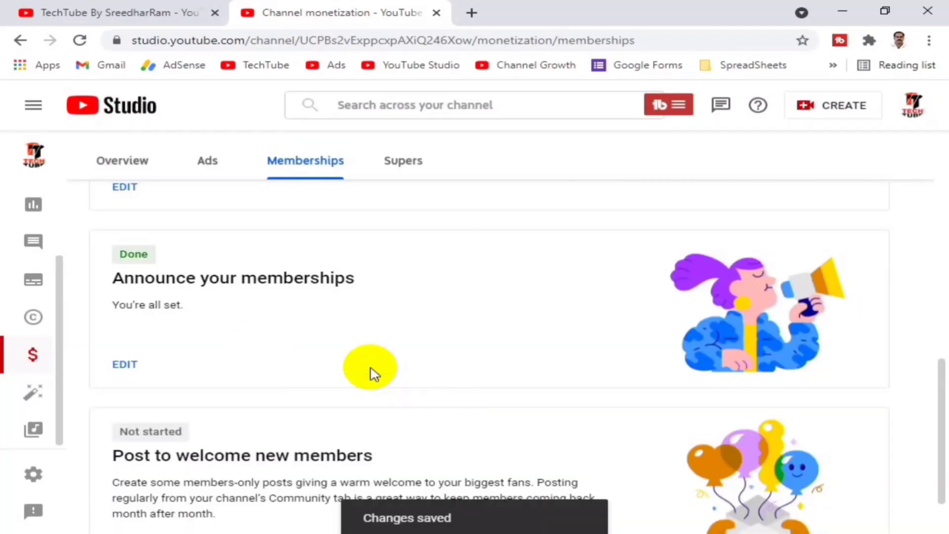
{"action": "triple_click", "coordinate": [354, 279]}
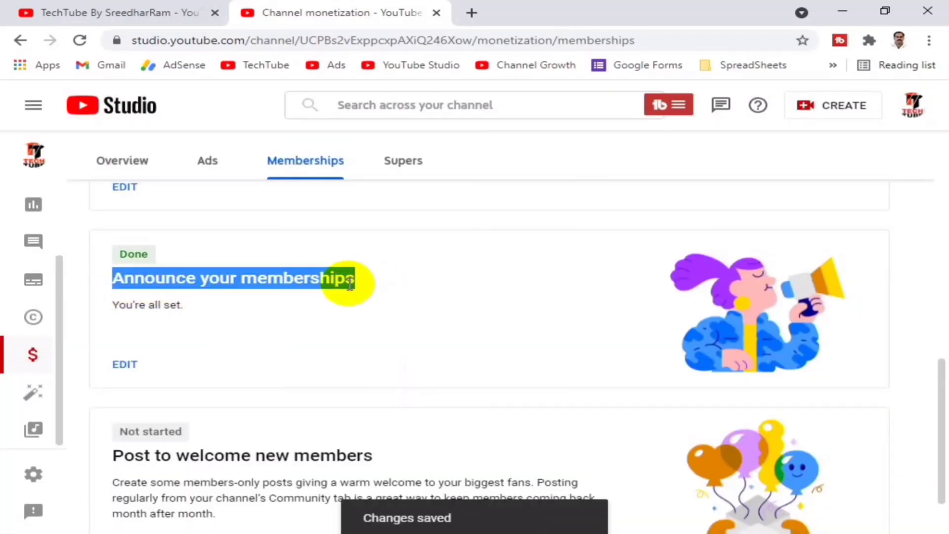
{"action": "left_click", "coordinate": [341, 279]}
Start the welcome post task for new members, read its guidance, and begin creating a members-only community post
{"action": "scroll", "coordinate": [348, 283], "scroll_direction": "down", "scroll_amount": 2}
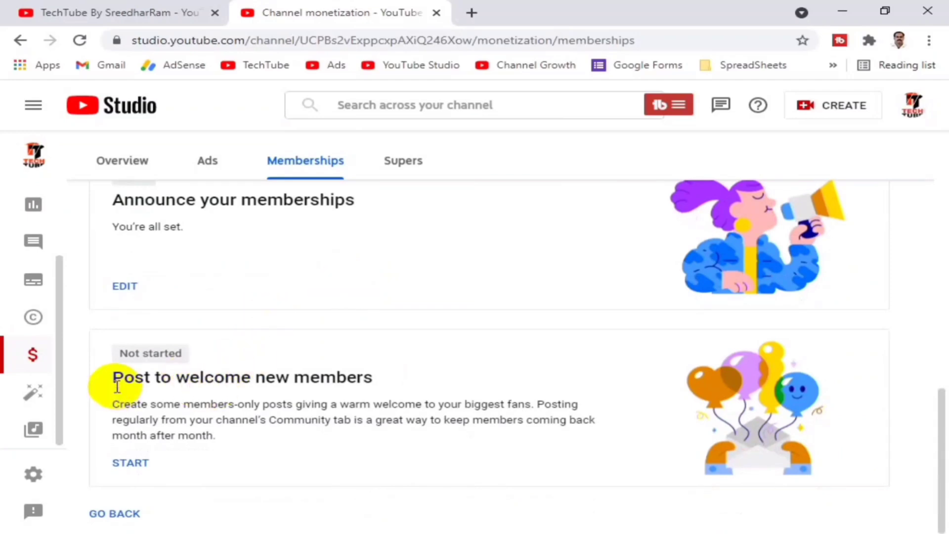
{"action": "left_click", "coordinate": [142, 468]}
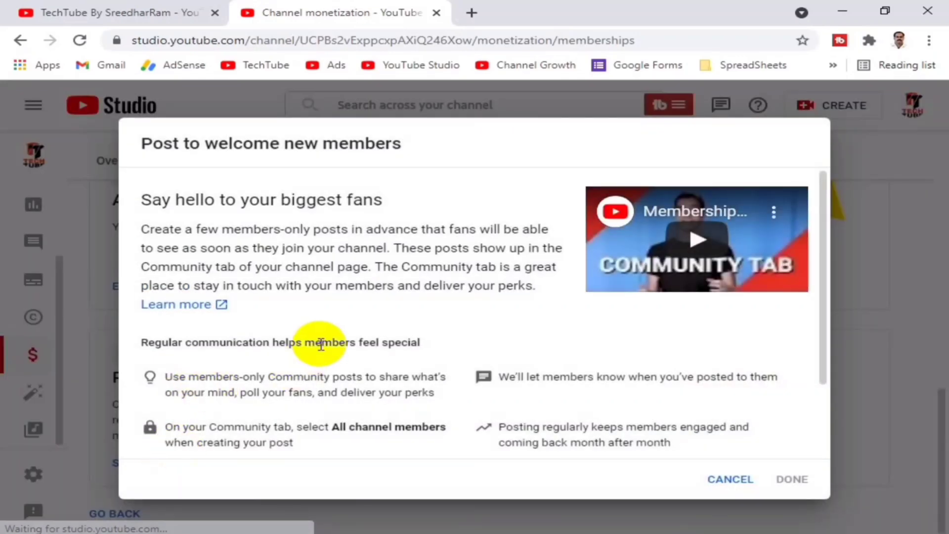
{"action": "scroll", "coordinate": [321, 344], "scroll_direction": "down", "scroll_amount": 2}
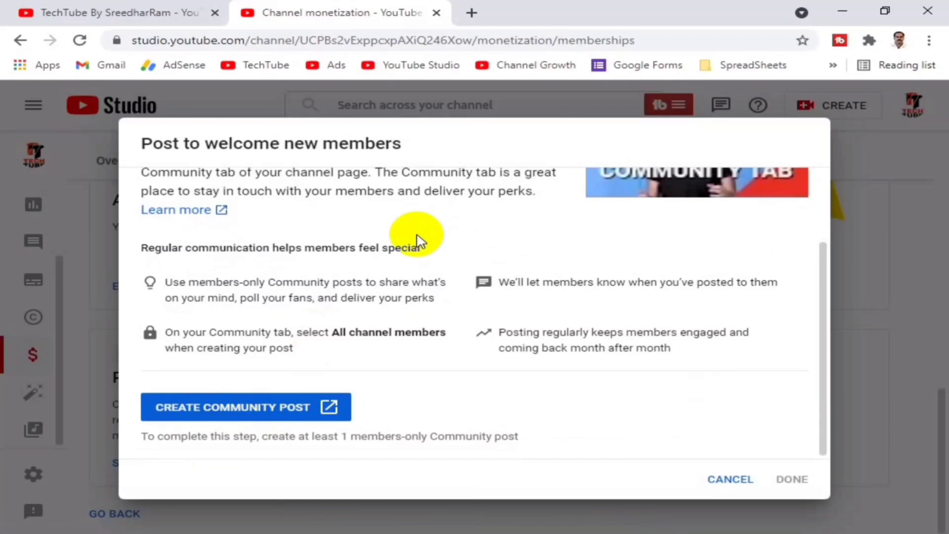
{"action": "left_click", "coordinate": [222, 416]}
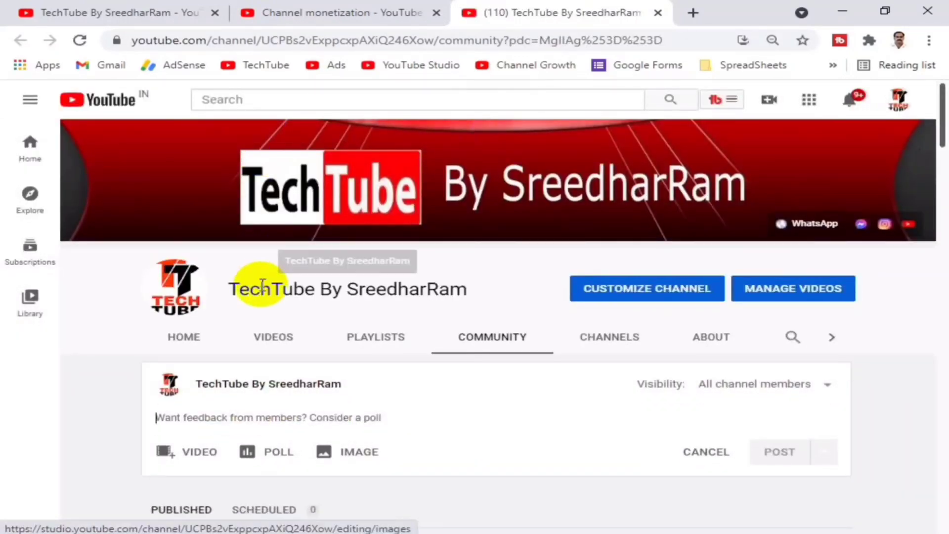
Attach the Prime Membership welcome image from the Downloads folder to the community post for all channel members
{"action": "scroll", "coordinate": [148, 306], "scroll_direction": "down", "scroll_amount": 3}
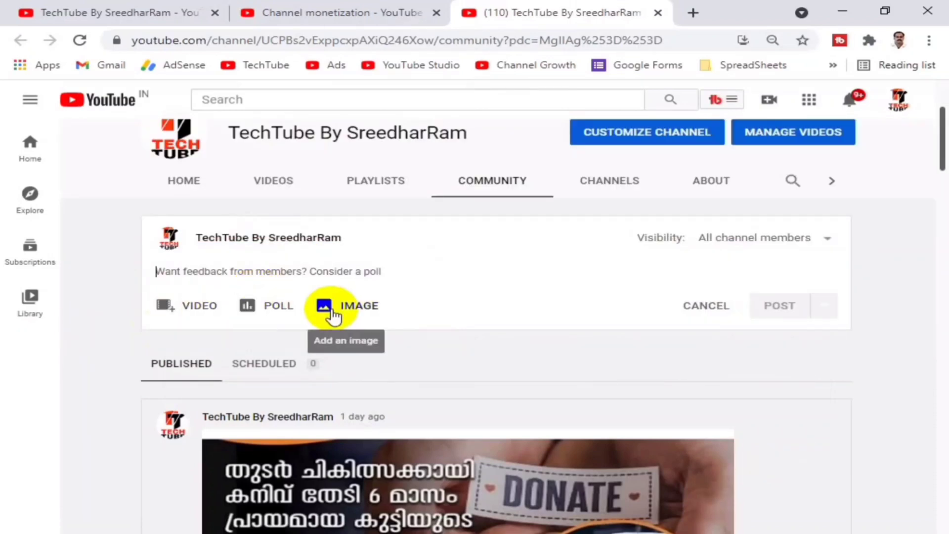
{"action": "left_click", "coordinate": [361, 313]}
{"action": "left_click", "coordinate": [441, 391]}
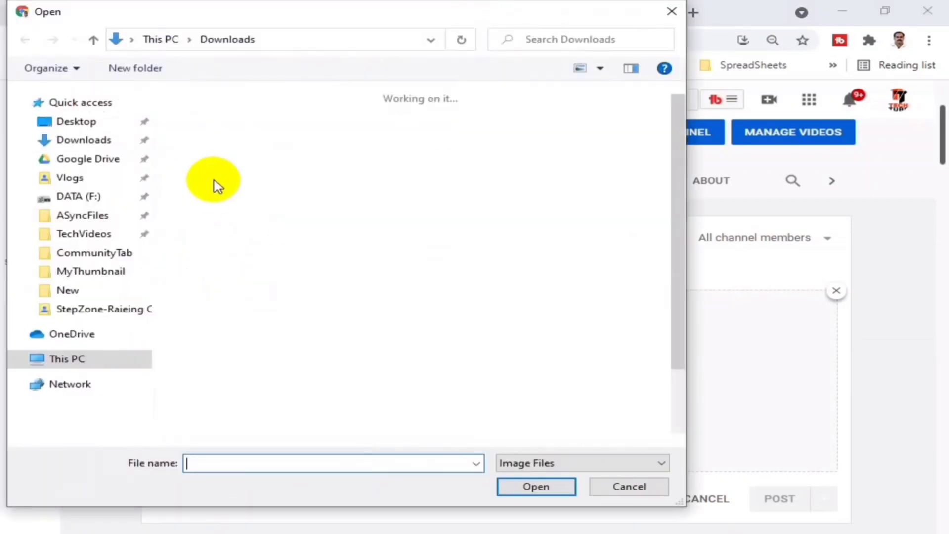
{"action": "double_click", "coordinate": [218, 155]}
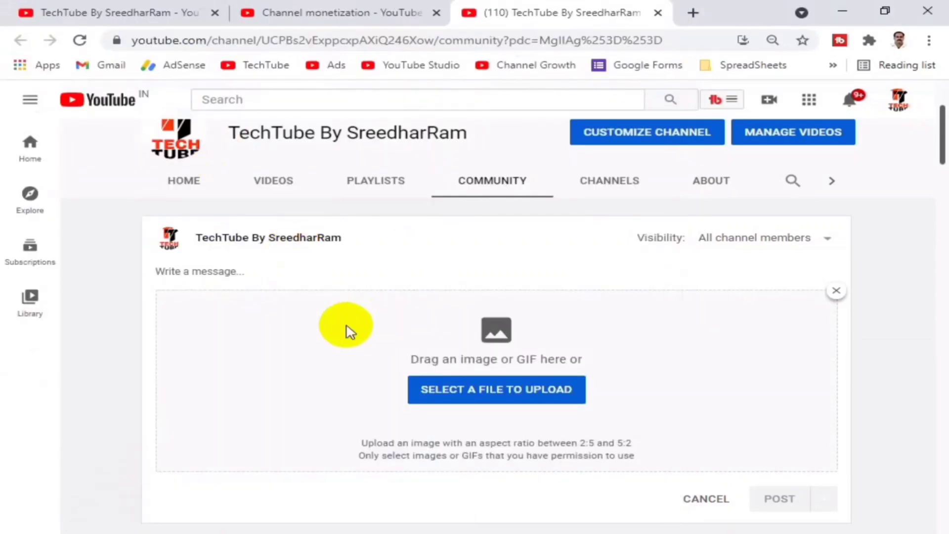
{"action": "scroll", "coordinate": [315, 329], "scroll_direction": "down", "scroll_amount": 2}
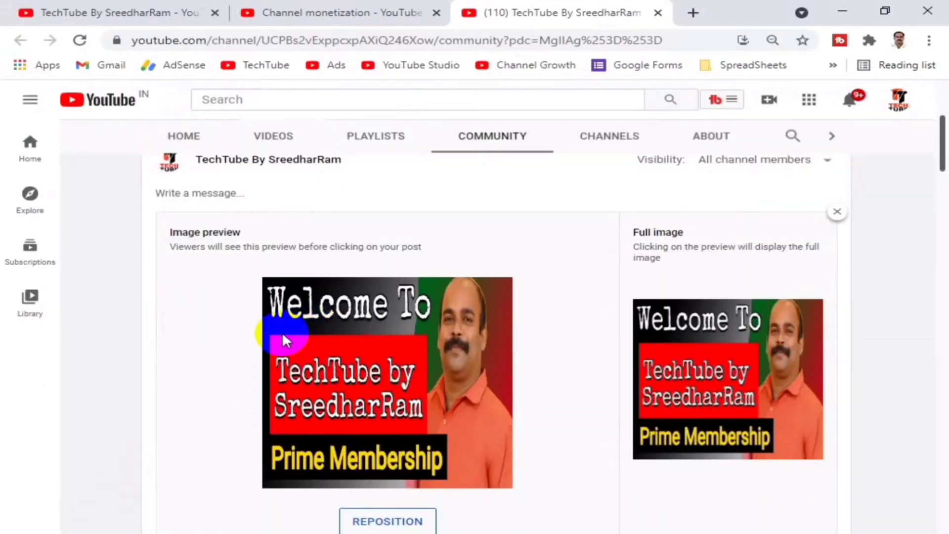
Add the message "Thank you for Subscribe my Membership... Thank you for your Kind Support." to the members-only image post and publish it
{"action": "scroll", "coordinate": [252, 351], "scroll_direction": "down", "scroll_amount": 2}
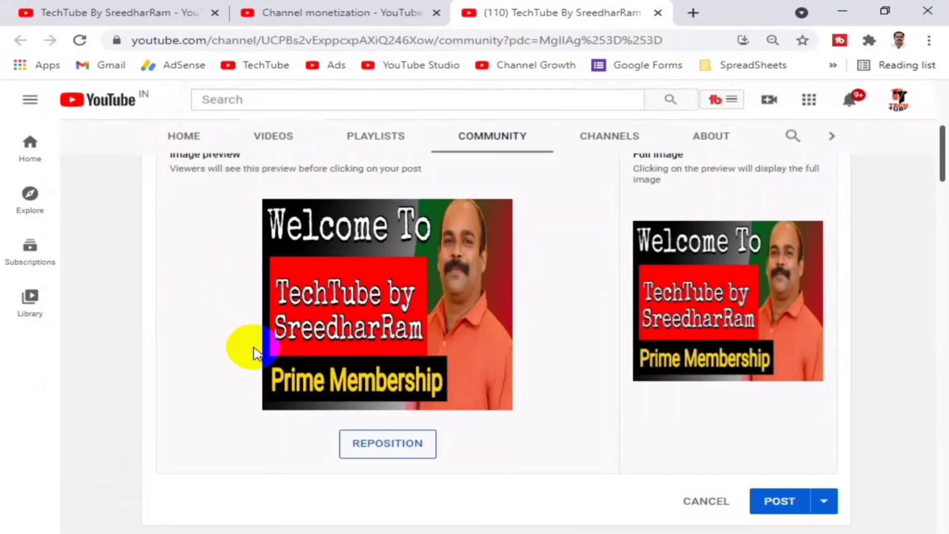
{"action": "scroll", "coordinate": [254, 350], "scroll_direction": "down", "scroll_amount": 3}
{"action": "scroll", "coordinate": [254, 350], "scroll_direction": "up", "scroll_amount": 6}
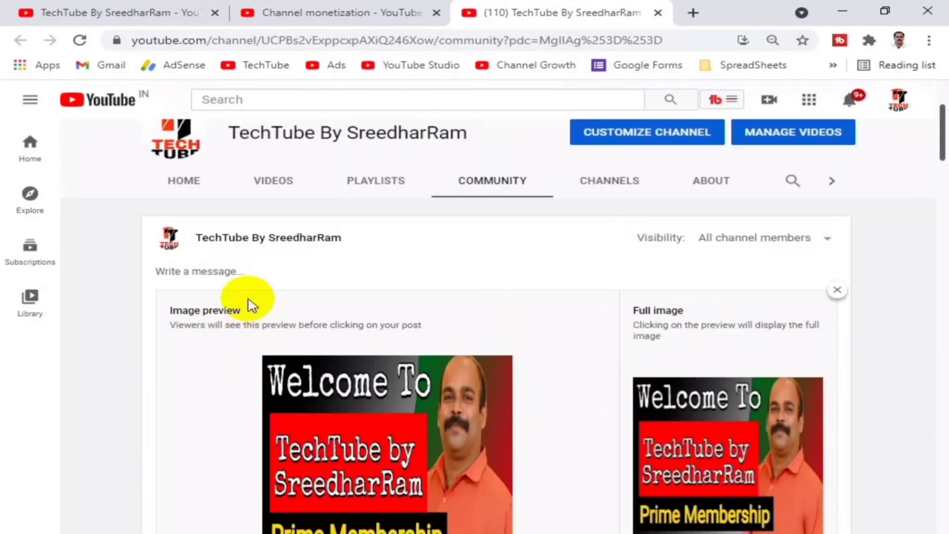
{"action": "left_click", "coordinate": [228, 271]}
{"action": "type", "text": "Thank you for Subscribe my Membership... Thank you for your Kind Support."}
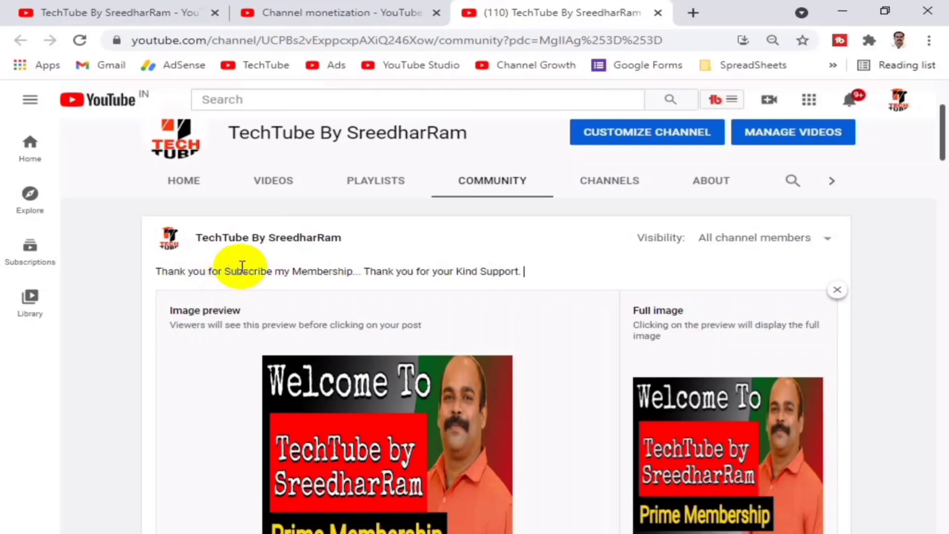
{"action": "scroll", "coordinate": [343, 280], "scroll_direction": "down", "scroll_amount": 5}
{"action": "left_click", "coordinate": [771, 423]}
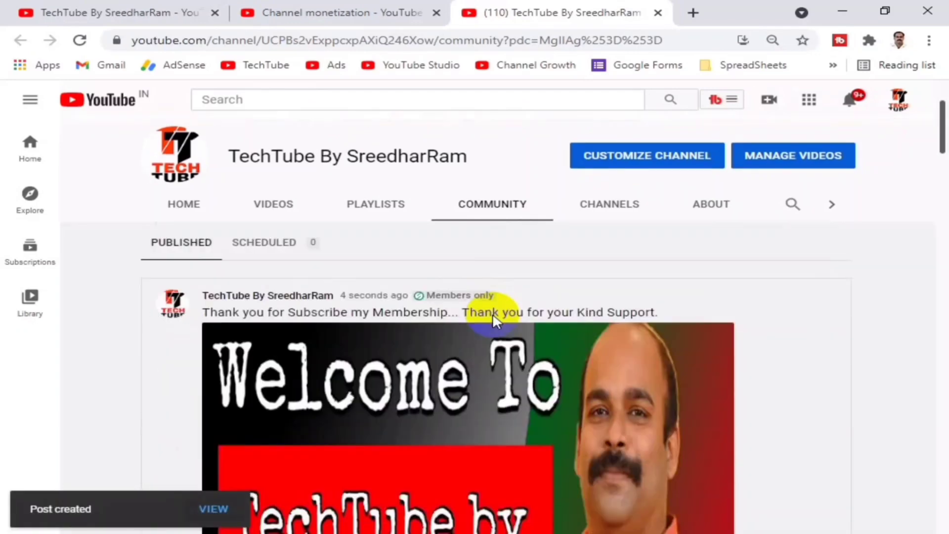
{"action": "scroll", "coordinate": [494, 319], "scroll_direction": "down", "scroll_amount": 3}
{"action": "scroll", "coordinate": [494, 320], "scroll_direction": "down", "scroll_amount": 3}
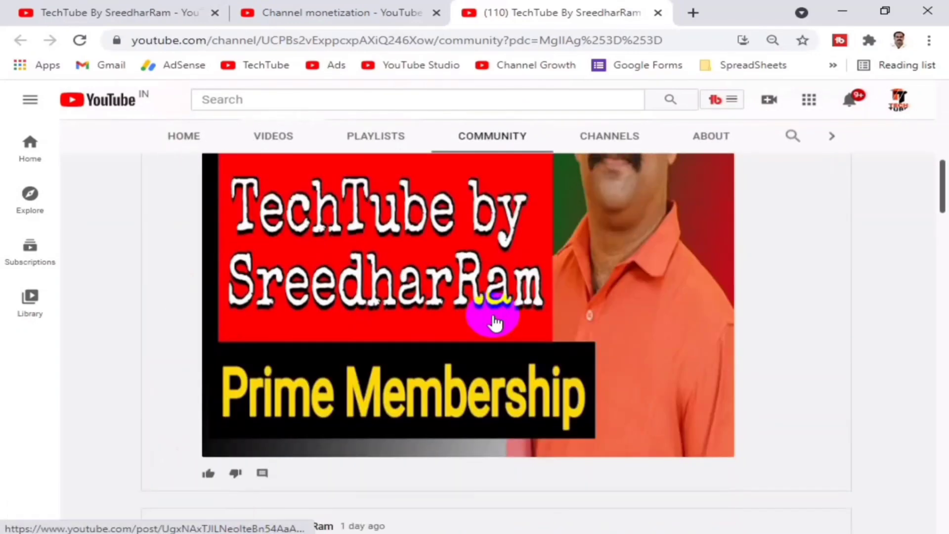
{"action": "scroll", "coordinate": [495, 322], "scroll_direction": "up", "scroll_amount": 10}
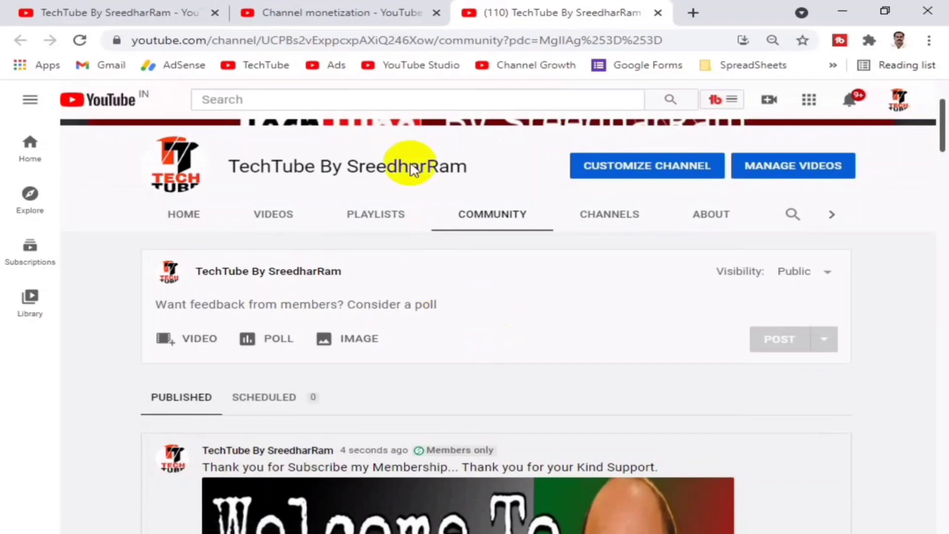
Return to the channel monetization page, read the welcome post task's creation status and community post tips, and mark the task as done
{"action": "left_click", "coordinate": [350, 12]}
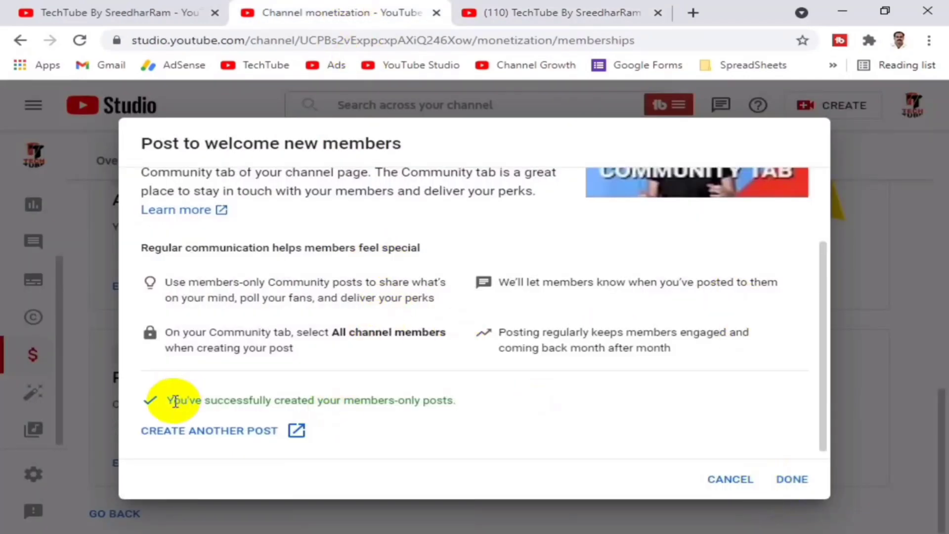
{"action": "left_click_drag", "start_coordinate": [176, 401], "coordinate": [438, 398]}
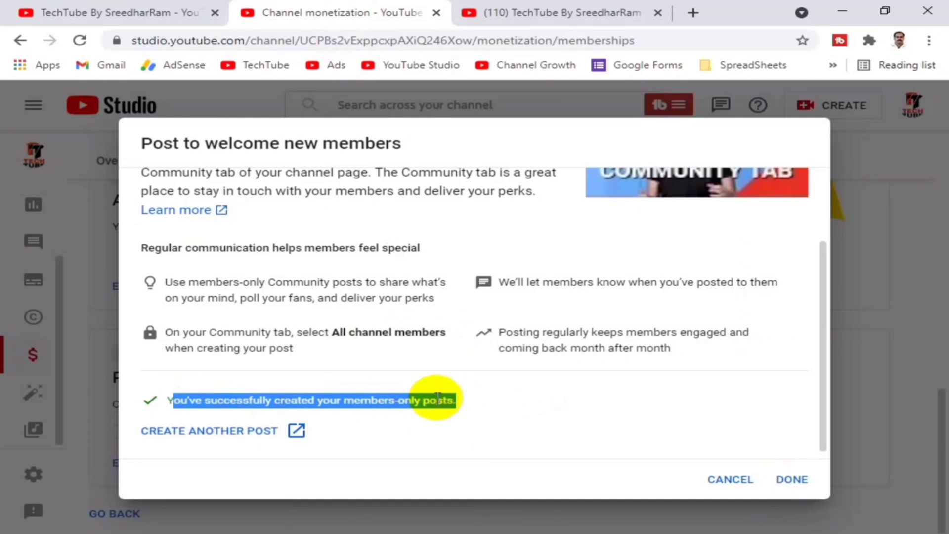
{"action": "left_click", "coordinate": [247, 296]}
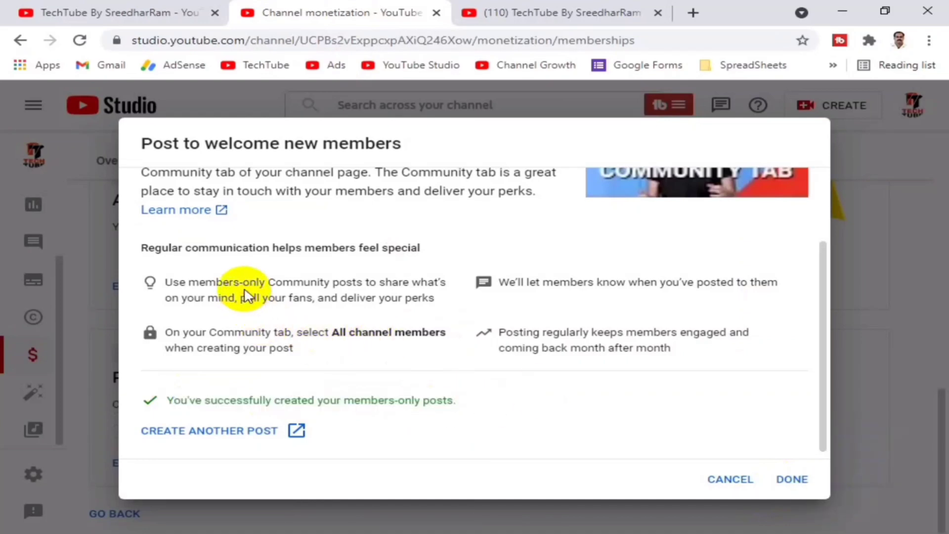
{"action": "triple_click", "coordinate": [245, 295]}
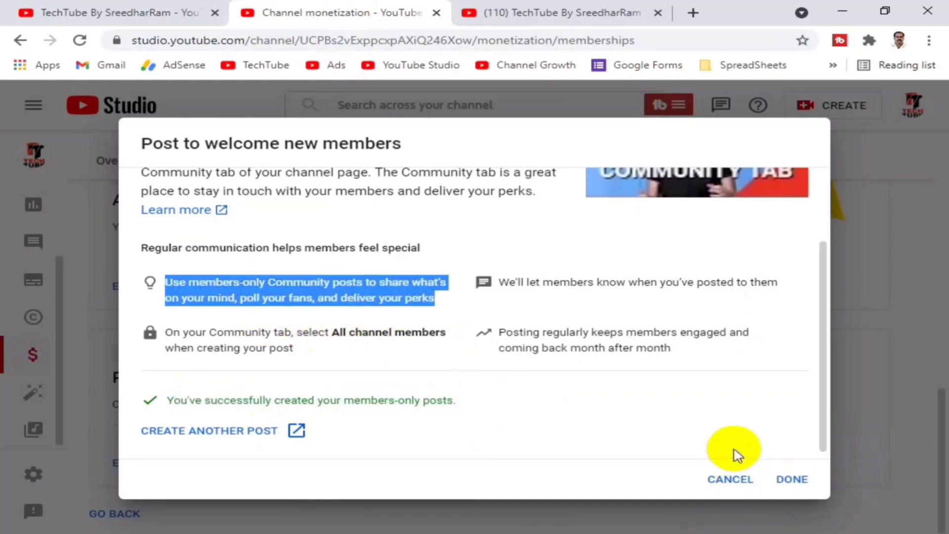
{"action": "left_click", "coordinate": [791, 480]}
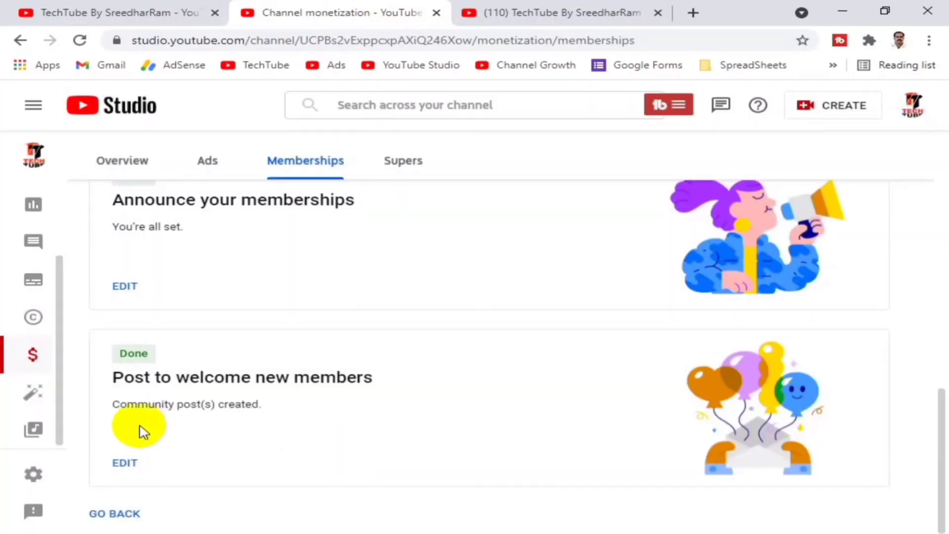
Review the memberships setup page, checking the offer's review status, the badges and emoji task, and the overall completion progress
{"action": "scroll", "coordinate": [144, 432], "scroll_direction": "up", "scroll_amount": 10}
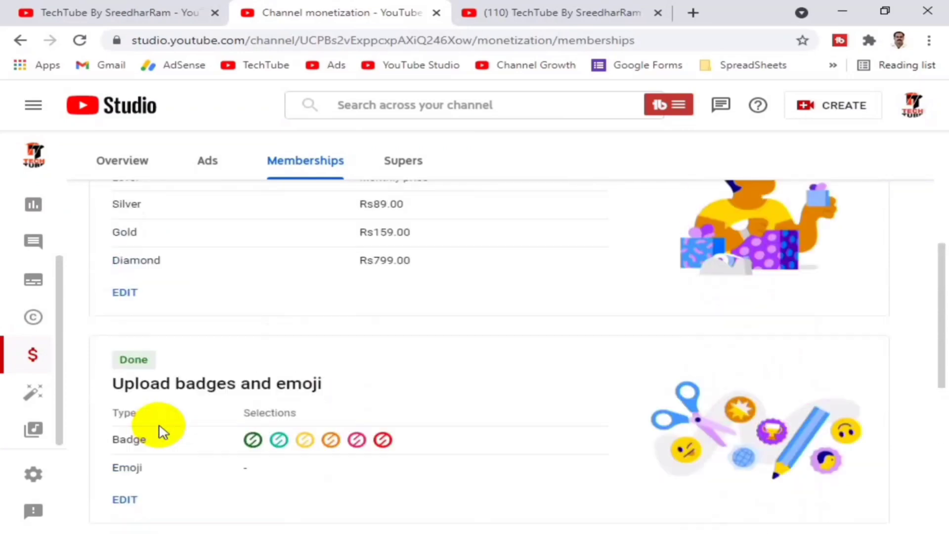
{"action": "scroll", "coordinate": [163, 432], "scroll_direction": "up", "scroll_amount": 1}
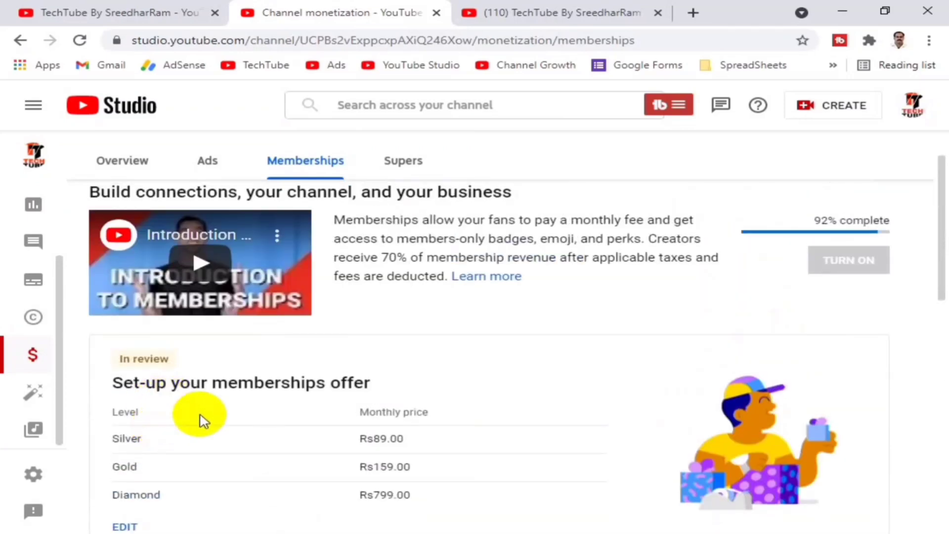
{"action": "scroll", "coordinate": [227, 430], "scroll_direction": "down", "scroll_amount": 1}
{"action": "scroll", "coordinate": [227, 430], "scroll_direction": "up", "scroll_amount": 3}
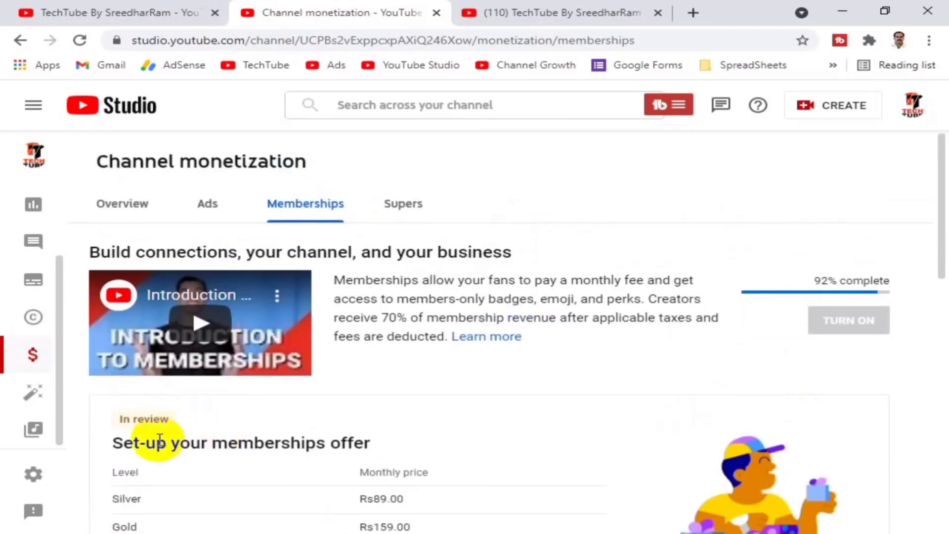
{"action": "scroll", "coordinate": [254, 434], "scroll_direction": "down", "scroll_amount": 12}
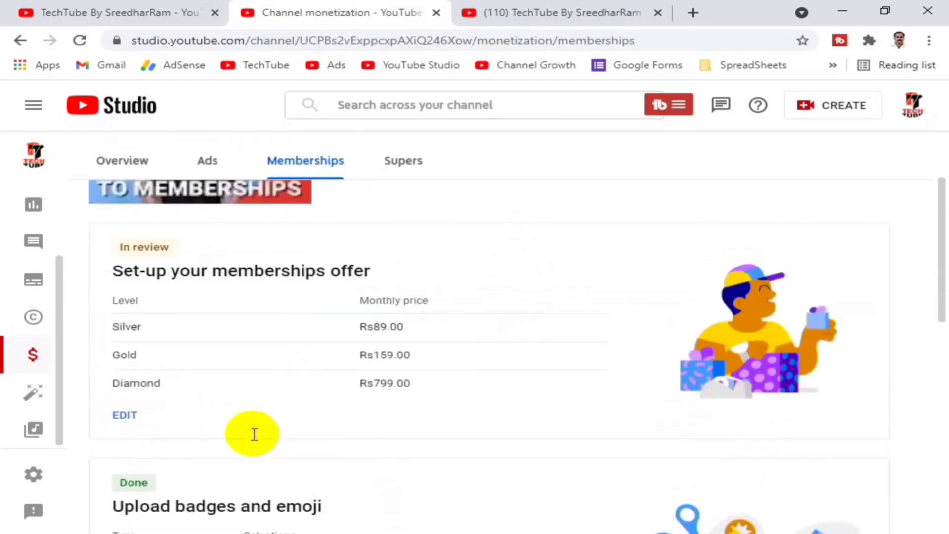
{"action": "scroll", "coordinate": [254, 433], "scroll_direction": "up", "scroll_amount": 12}
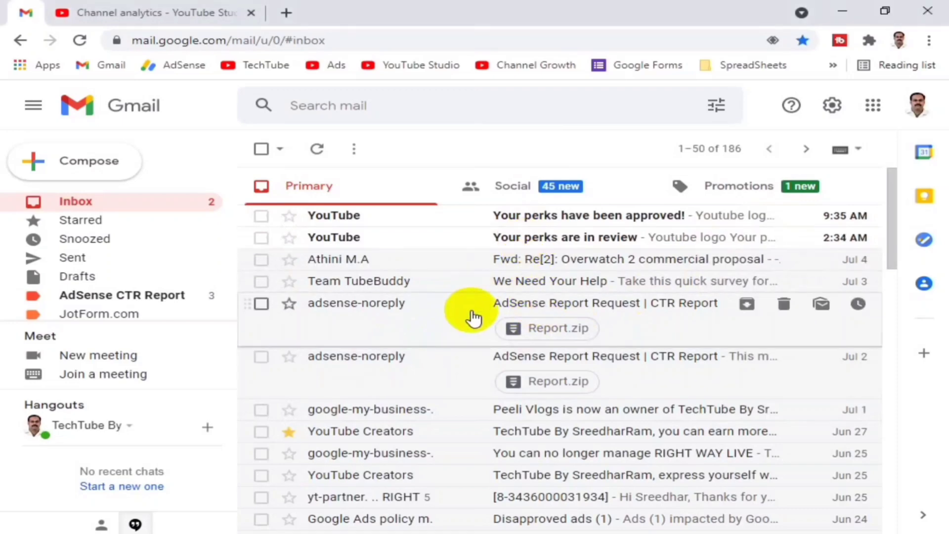
In Gmail, read the YouTube email "Your perks are in review" and return to the inbox
{"action": "scroll", "coordinate": [464, 327], "scroll_direction": "down", "scroll_amount": 5}
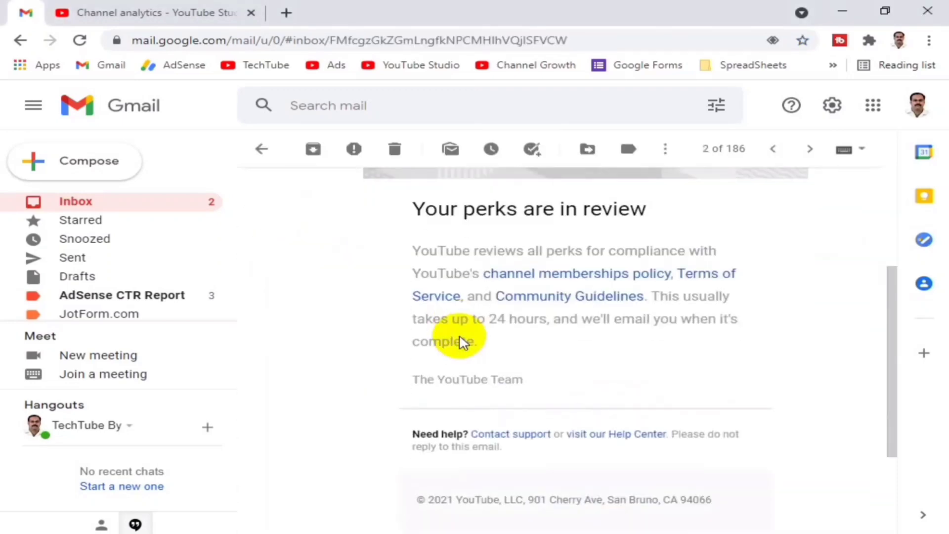
{"action": "scroll", "coordinate": [396, 344], "scroll_direction": "down", "scroll_amount": 2}
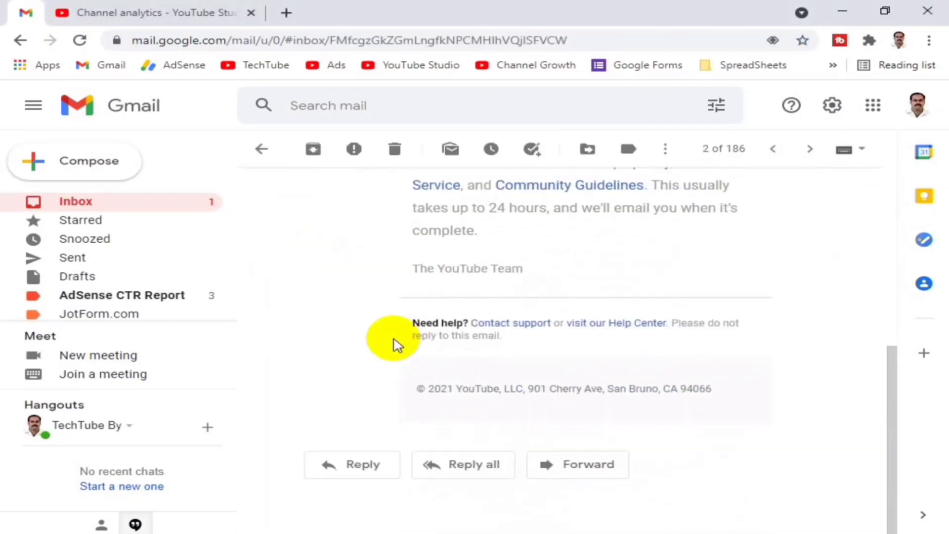
{"action": "scroll", "coordinate": [395, 344], "scroll_direction": "up", "scroll_amount": 7}
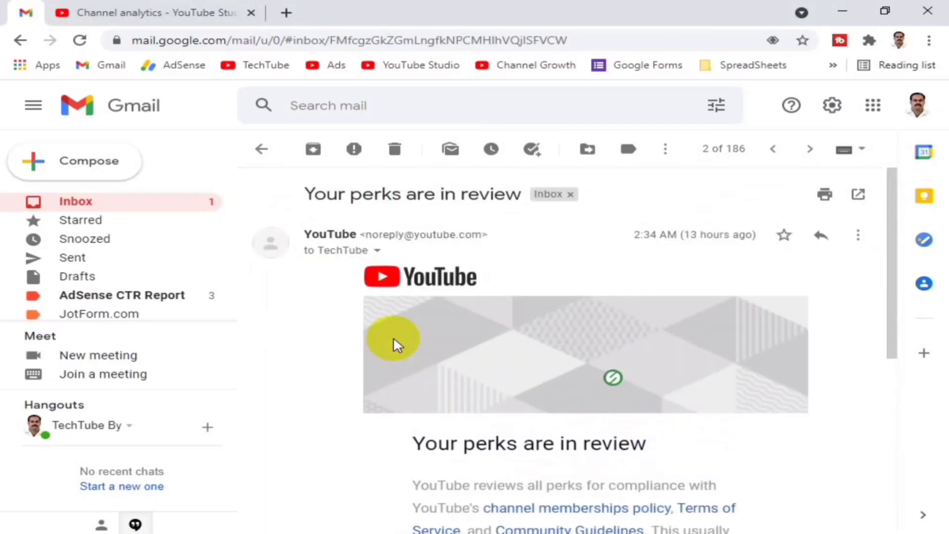
{"action": "left_click_drag", "start_coordinate": [302, 194], "coordinate": [540, 197]}
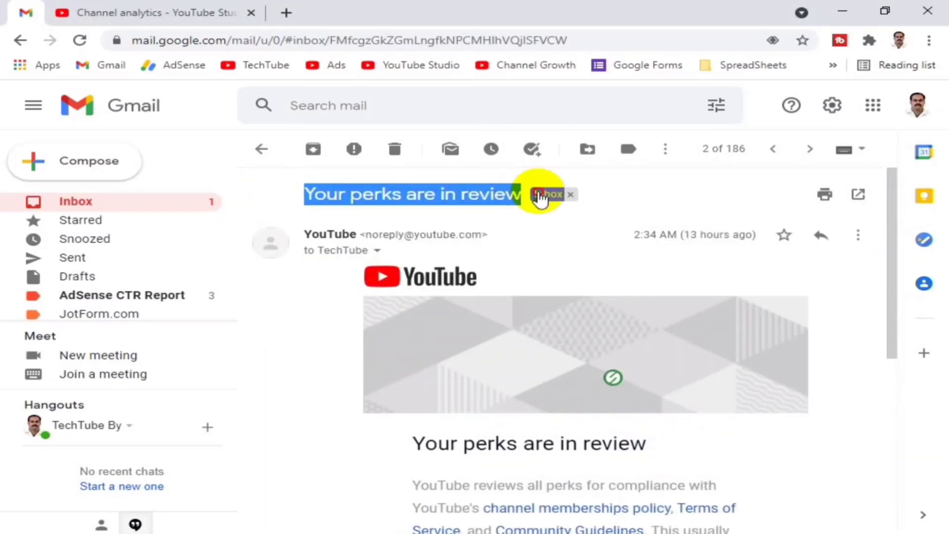
{"action": "left_click", "coordinate": [339, 186]}
{"action": "left_click", "coordinate": [261, 149]}
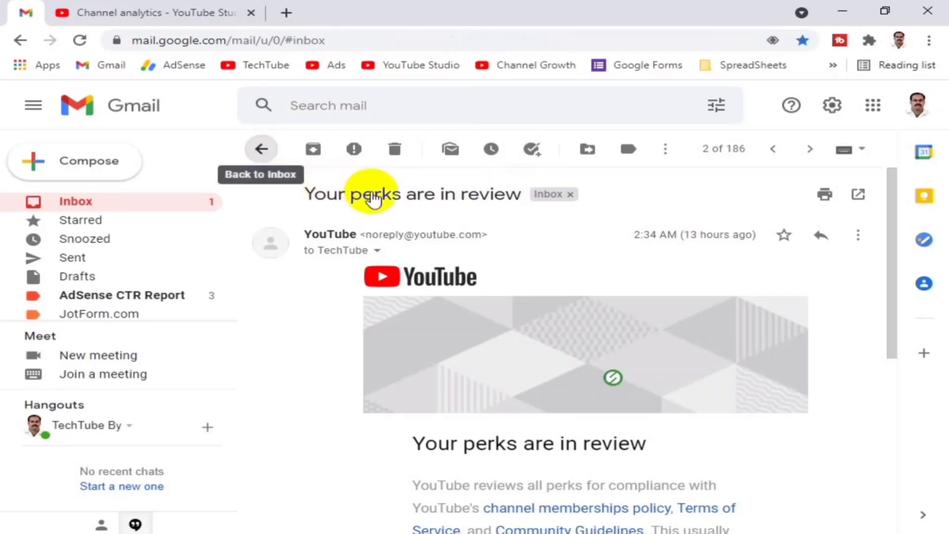
Open the YouTube email "Your perks have been approved!" and read its message about launching memberships
{"action": "left_click", "coordinate": [515, 213]}
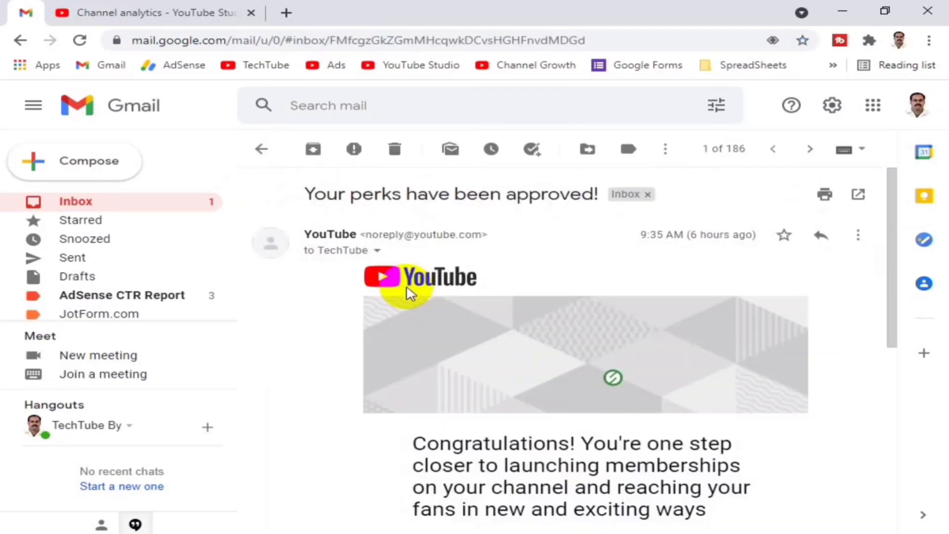
{"action": "scroll", "coordinate": [329, 328], "scroll_direction": "down", "scroll_amount": 3}
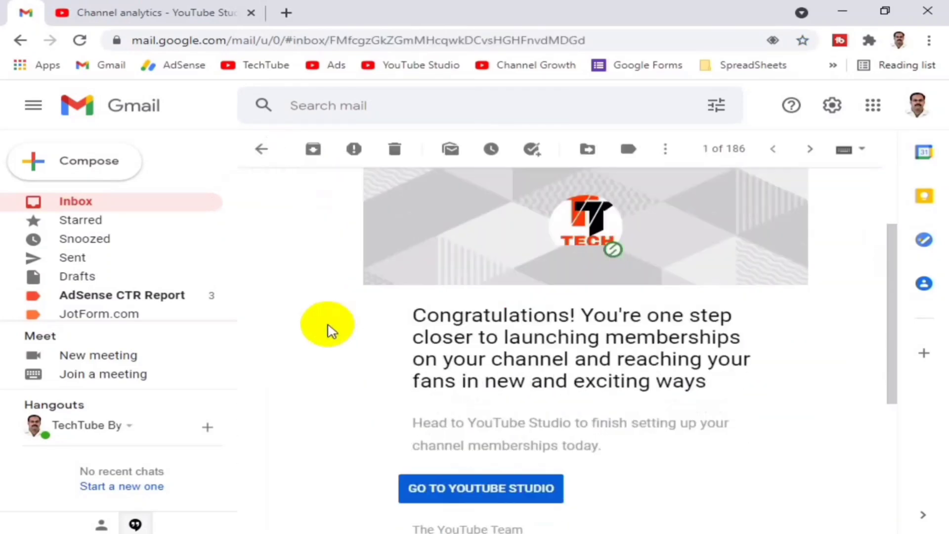
{"action": "scroll", "coordinate": [328, 326], "scroll_direction": "down", "scroll_amount": 2}
{"action": "scroll", "coordinate": [328, 327], "scroll_direction": "up", "scroll_amount": 3}
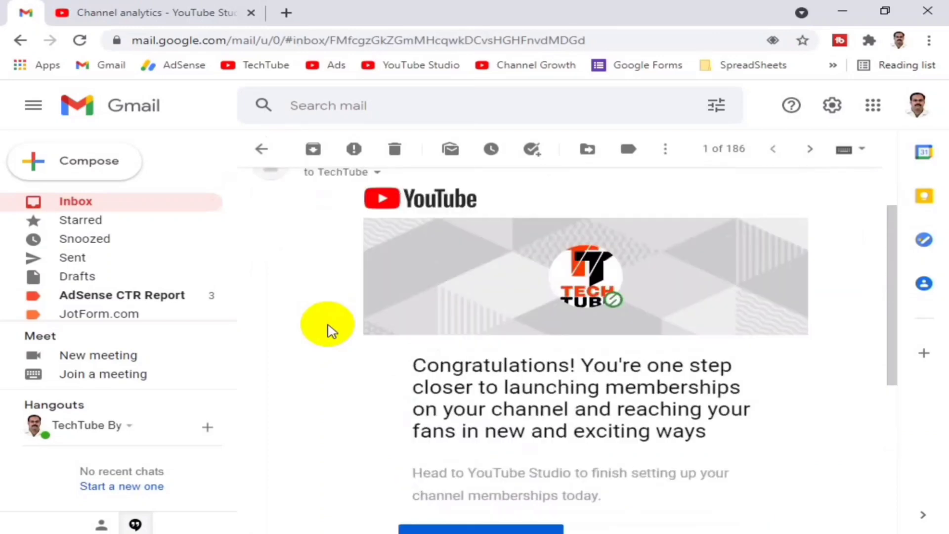
{"action": "scroll", "coordinate": [375, 345], "scroll_direction": "down", "scroll_amount": 6}
{"action": "scroll", "coordinate": [375, 345], "scroll_direction": "up", "scroll_amount": 5}
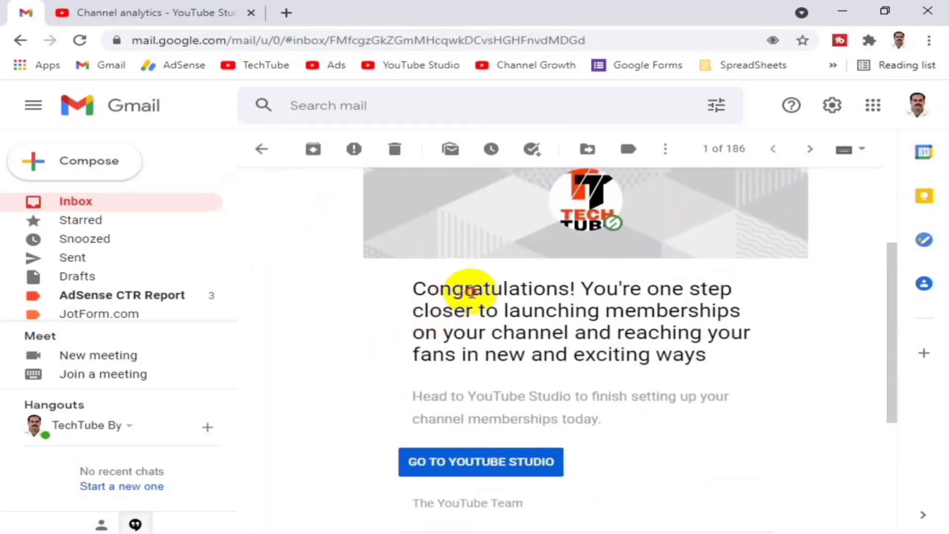
{"action": "triple_click", "coordinate": [471, 291]}
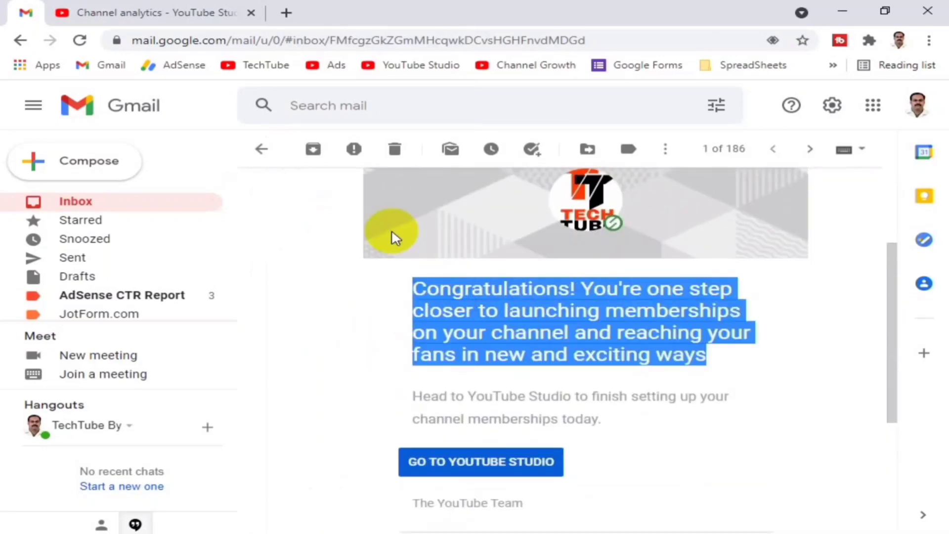
Switch to YouTube Studio and open the Memberships section of the channel's monetization settings
{"action": "left_click", "coordinate": [184, 11]}
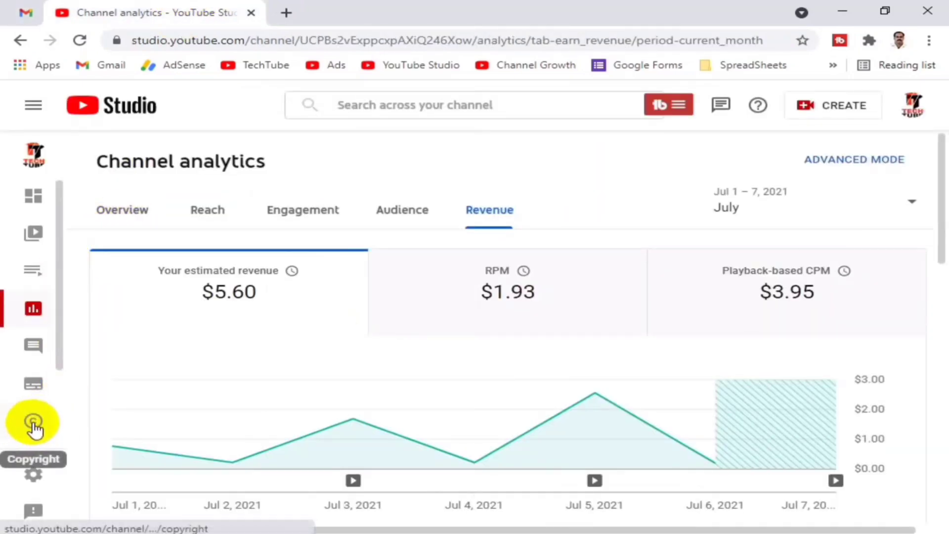
{"action": "left_click", "coordinate": [34, 425]}
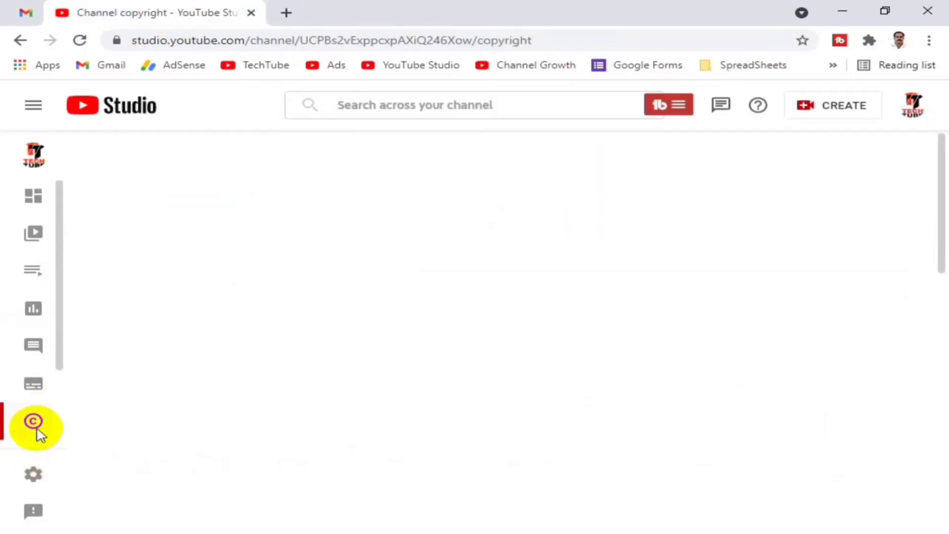
{"action": "scroll", "coordinate": [34, 410], "scroll_direction": "down", "scroll_amount": 2}
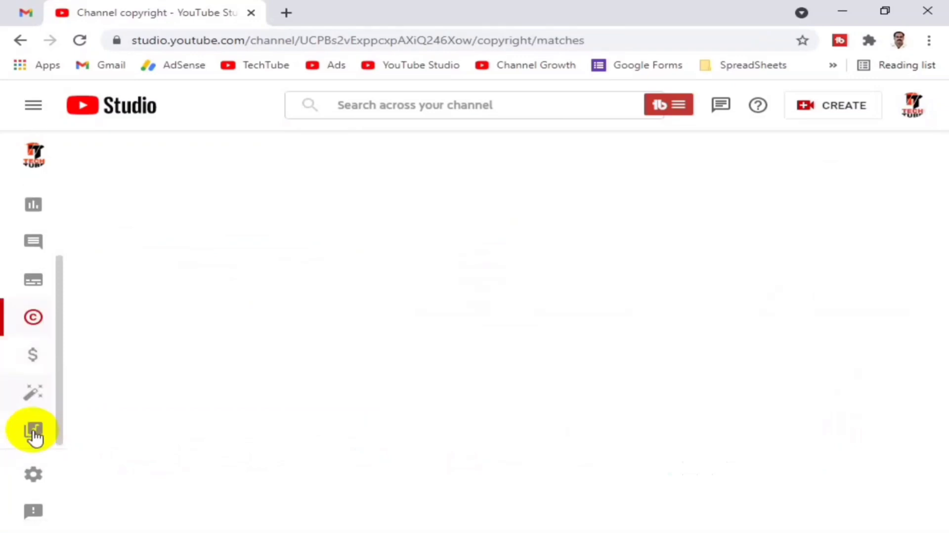
{"action": "left_click", "coordinate": [33, 362]}
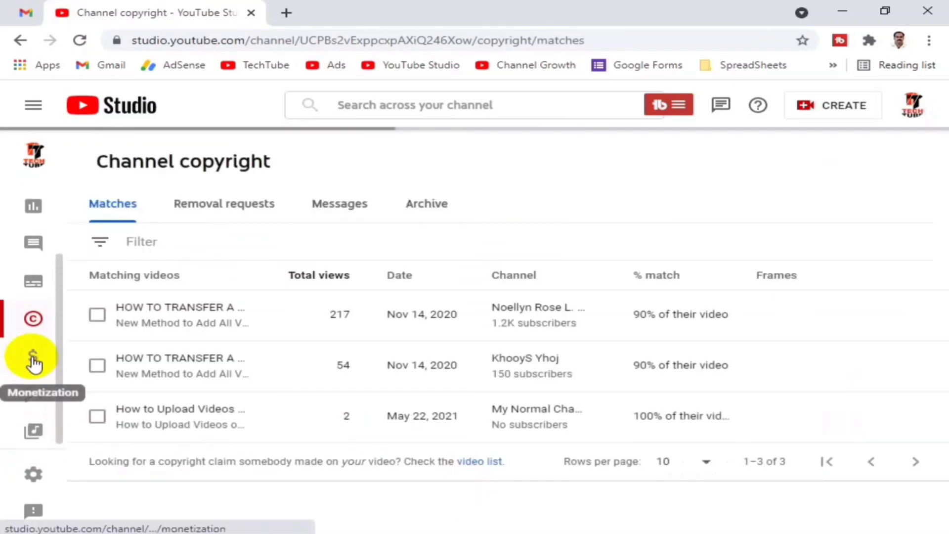
{"action": "scroll", "coordinate": [32, 362], "scroll_direction": "up", "scroll_amount": 2}
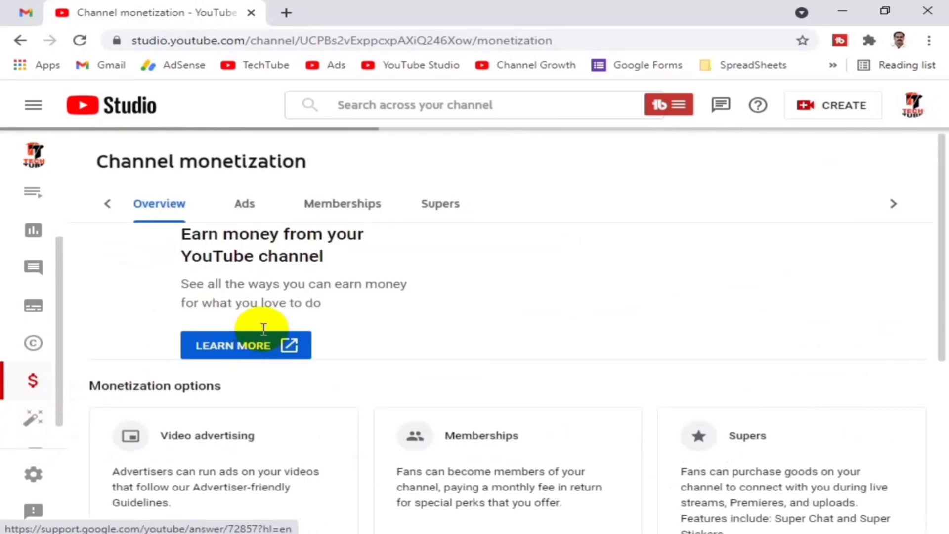
{"action": "left_click", "coordinate": [304, 204]}
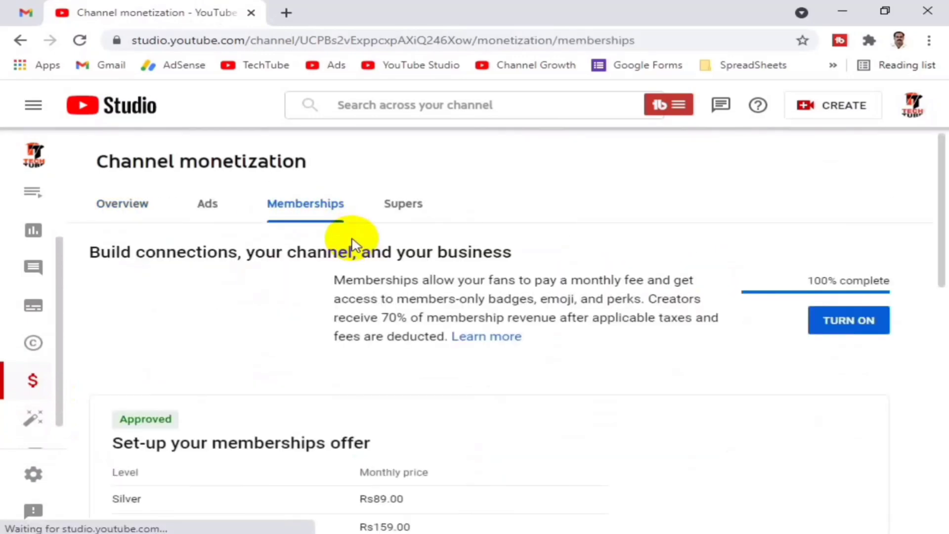
Check the status of the offer, badges and emoji, announcement and welcome post tasks, and return to the option for turning on memberships
{"action": "scroll", "coordinate": [218, 393], "scroll_direction": "down", "scroll_amount": 3}
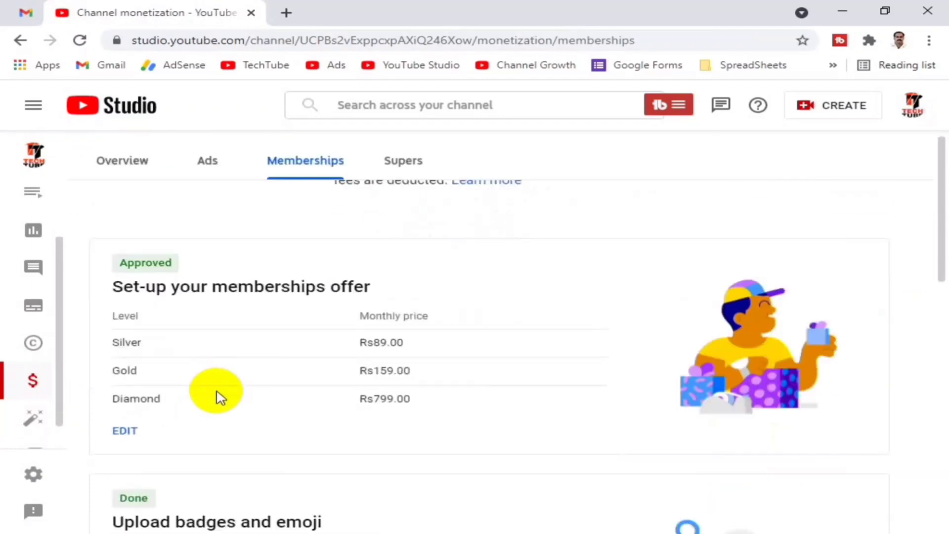
{"action": "scroll", "coordinate": [220, 395], "scroll_direction": "down", "scroll_amount": 4}
{"action": "scroll", "coordinate": [163, 286], "scroll_direction": "down", "scroll_amount": 5}
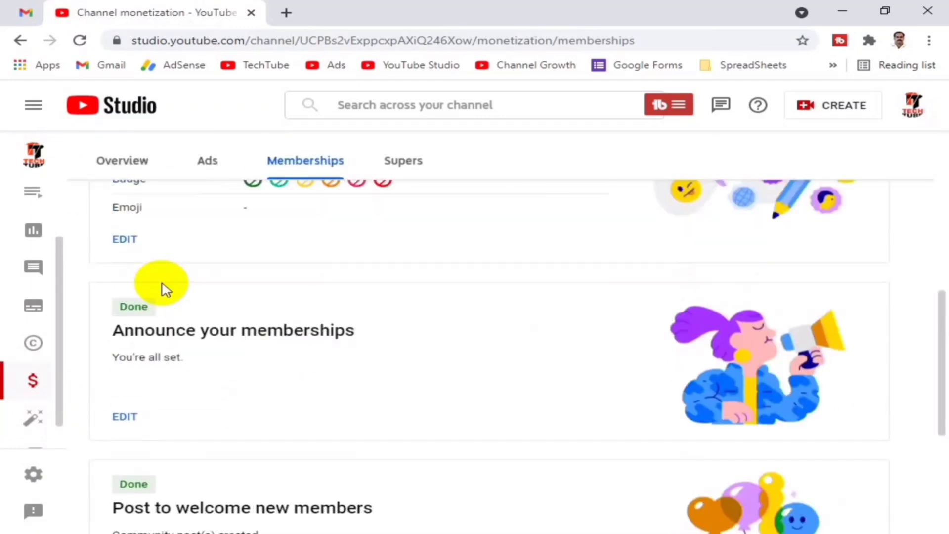
{"action": "scroll", "coordinate": [155, 445], "scroll_direction": "down", "scroll_amount": 1}
{"action": "scroll", "coordinate": [155, 445], "scroll_direction": "up", "scroll_amount": 15}
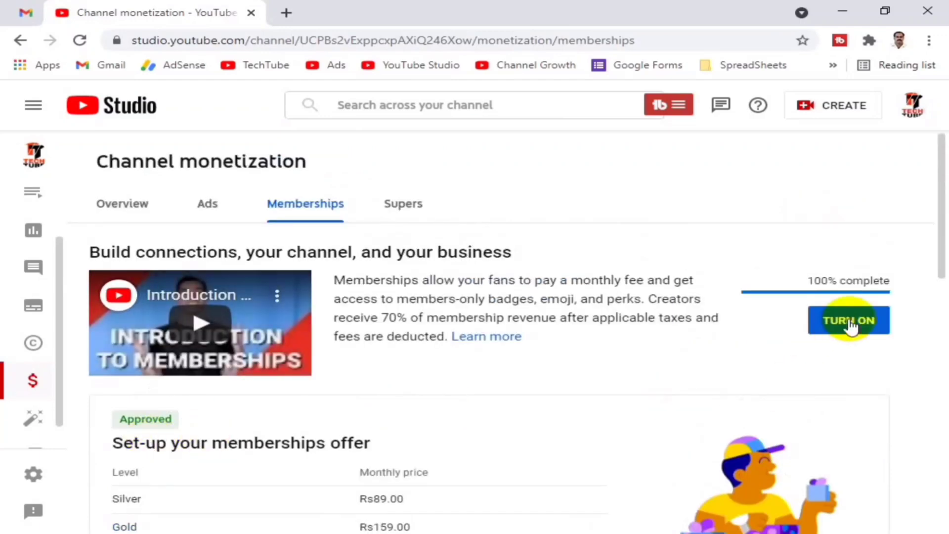
Turn on channel memberships for the channel and confirm the launch
{"action": "left_click", "coordinate": [843, 323]}
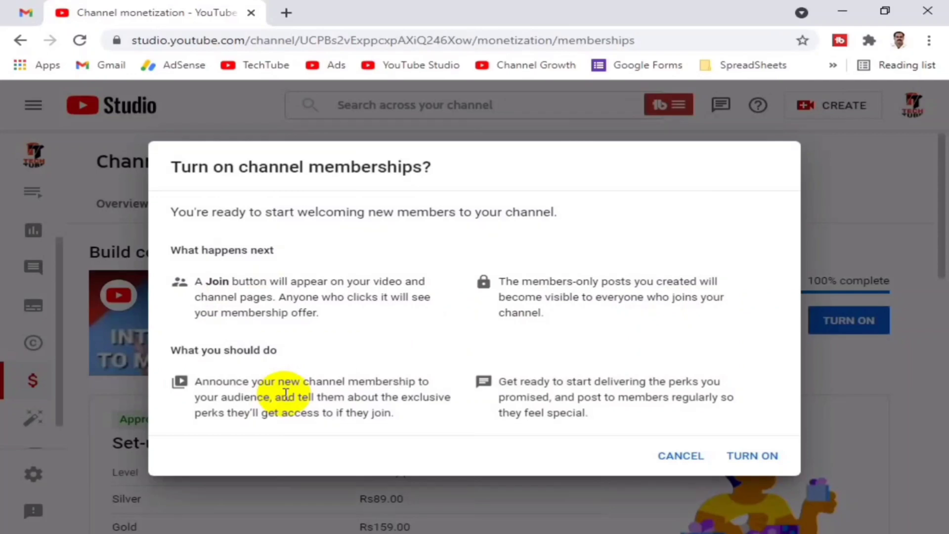
{"action": "left_click", "coordinate": [757, 455]}
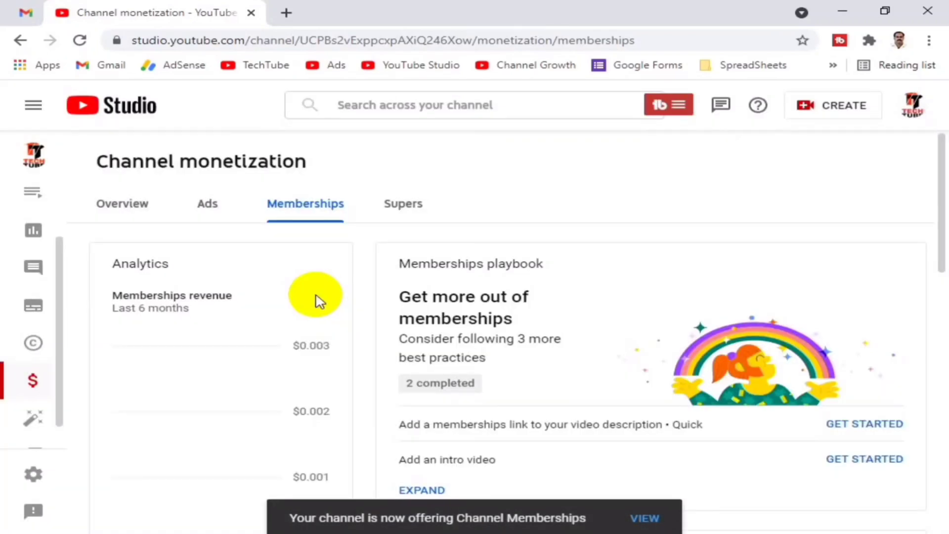
Examine the memberships overview, including revenue analytics, members, the membership offer, badges and emoji, and the intro video section
{"action": "mouse_move", "coordinate": [137, 353]}
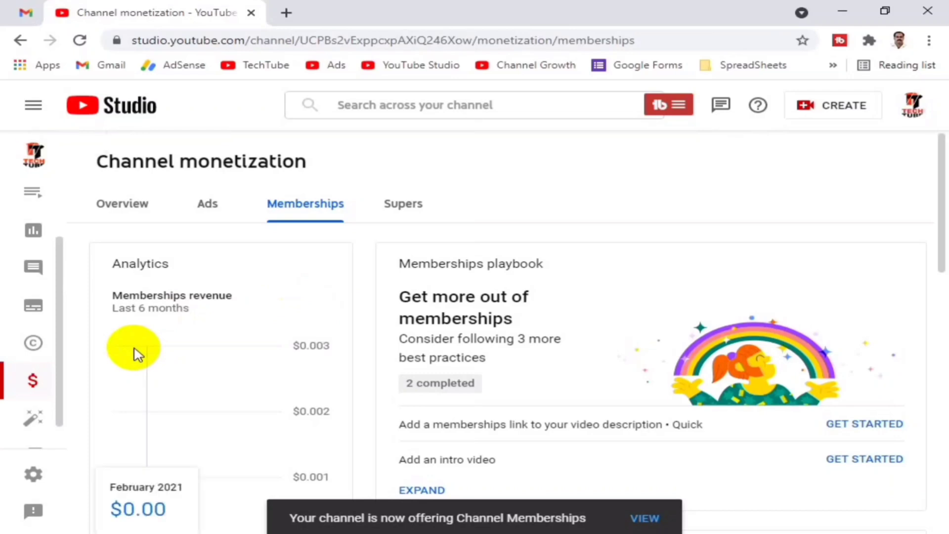
{"action": "scroll", "coordinate": [137, 353], "scroll_direction": "down", "scroll_amount": 5}
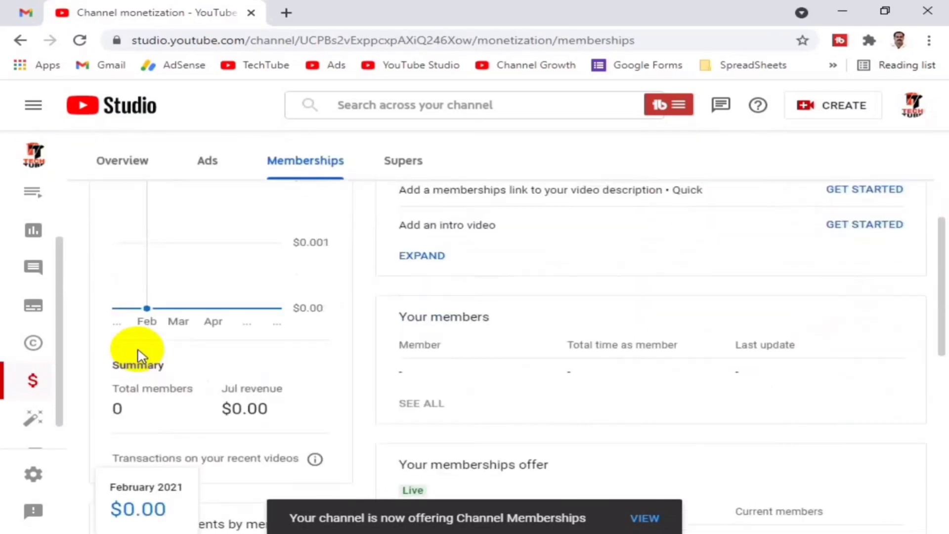
{"action": "scroll", "coordinate": [554, 349], "scroll_direction": "down", "scroll_amount": 3}
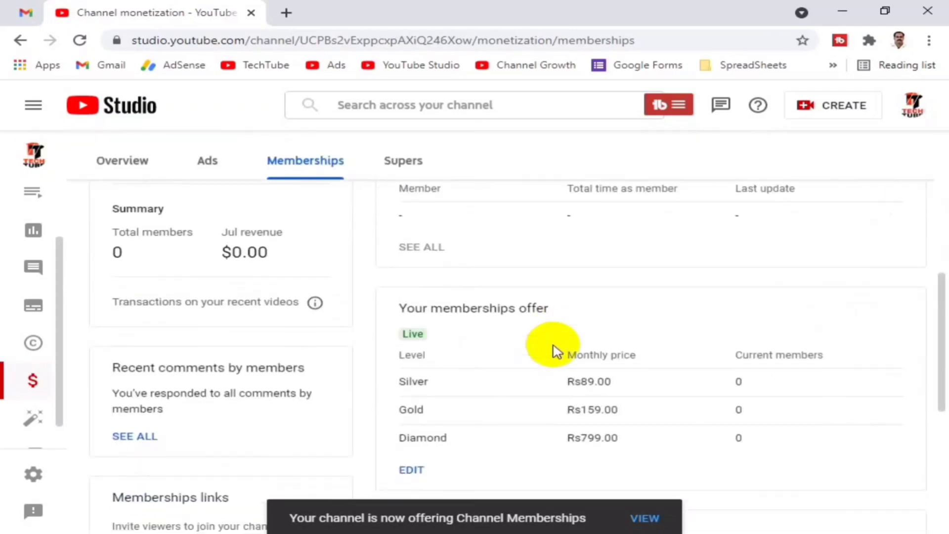
{"action": "scroll", "coordinate": [557, 352], "scroll_direction": "down", "scroll_amount": 2}
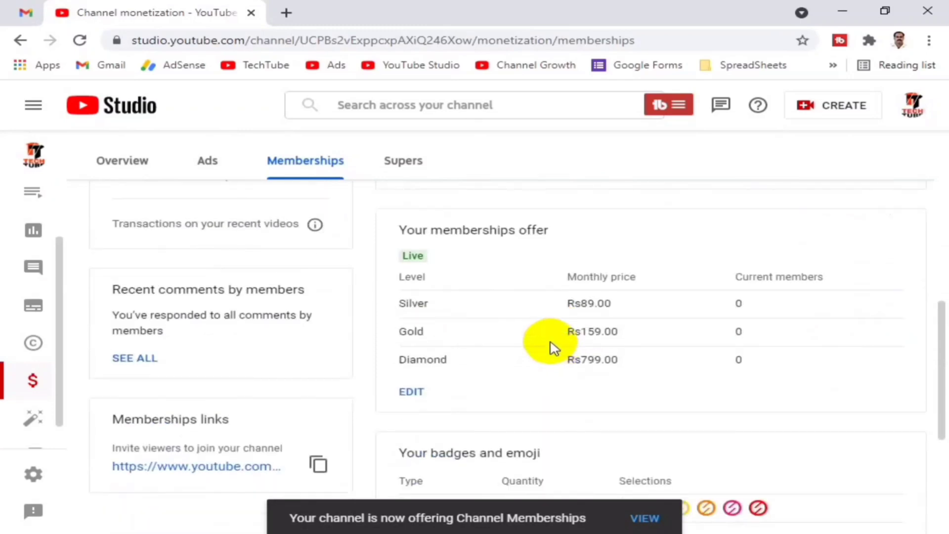
{"action": "scroll", "coordinate": [554, 349], "scroll_direction": "down", "scroll_amount": 4}
{"action": "scroll", "coordinate": [554, 348], "scroll_direction": "up", "scroll_amount": 1}
{"action": "scroll", "coordinate": [554, 348], "scroll_direction": "down", "scroll_amount": 3}
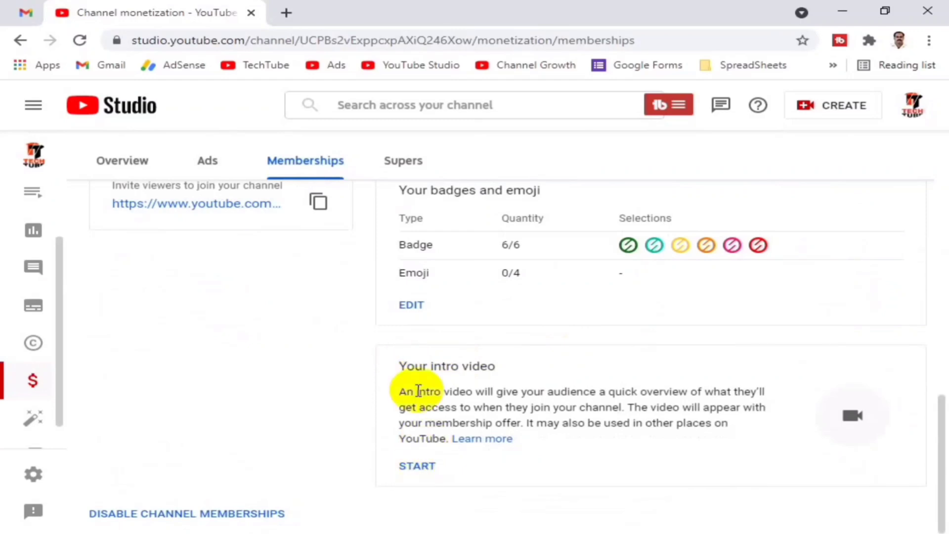
{"action": "scroll", "coordinate": [419, 388], "scroll_direction": "up", "scroll_amount": 2}
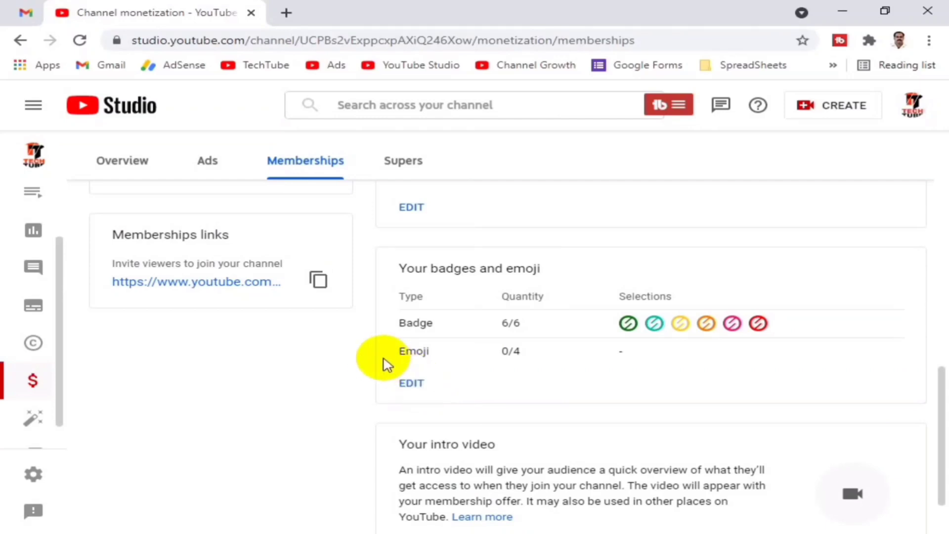
Copy the memberships link for inviting viewers, paste it into a new Notepad document and select the pasted link
{"action": "scroll", "coordinate": [386, 364], "scroll_direction": "up", "scroll_amount": 6}
{"action": "scroll", "coordinate": [378, 391], "scroll_direction": "down", "scroll_amount": 3}
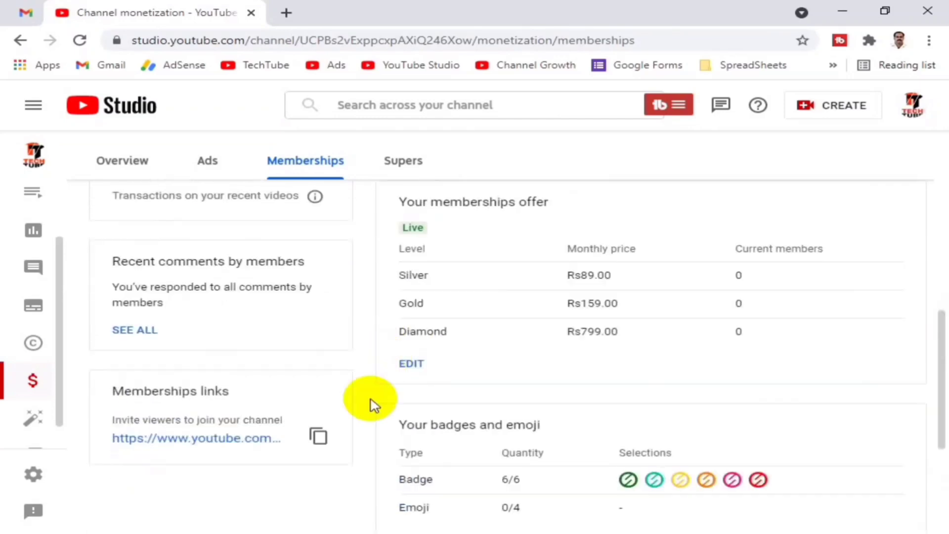
{"action": "left_click", "coordinate": [319, 437]}
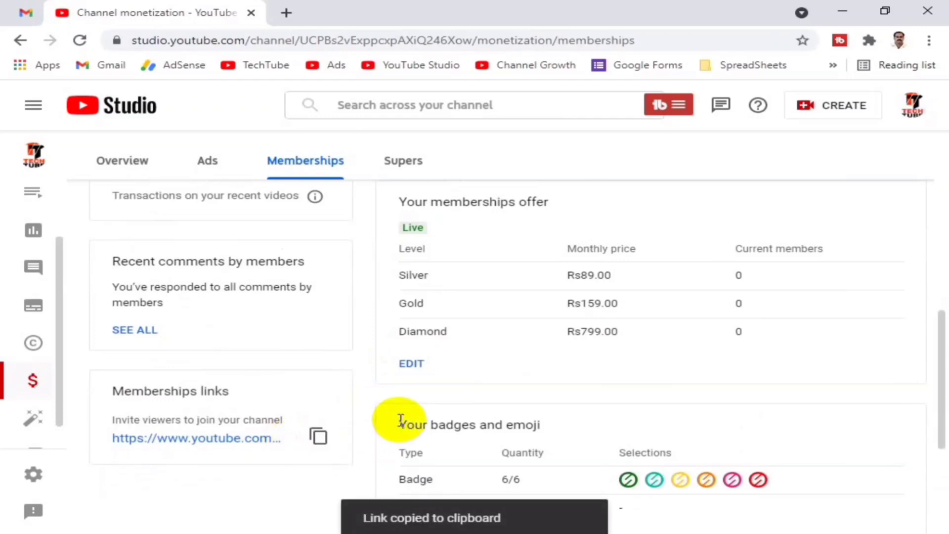
{"action": "key", "text": "super+r"}
{"action": "type", "text": "no"}
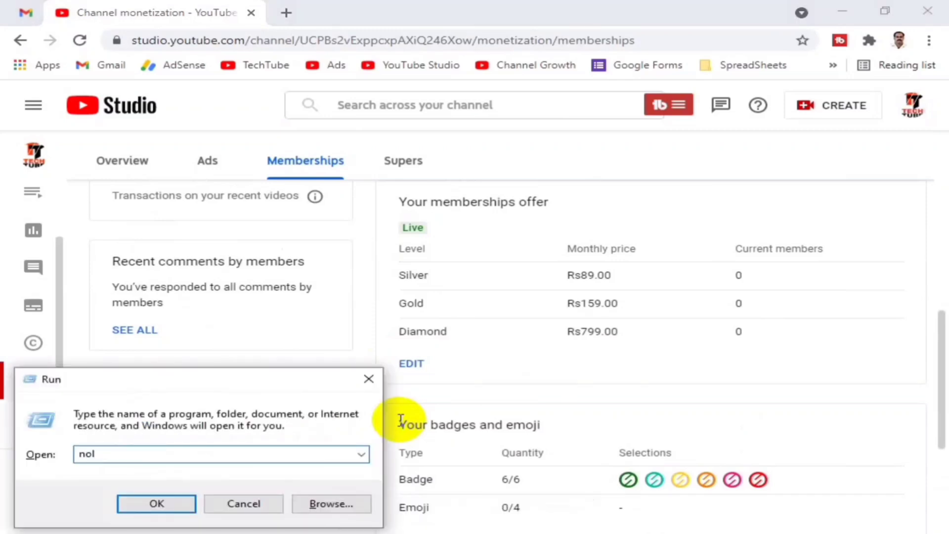
{"action": "type", "text": "tepad"}
{"action": "key", "text": "Return"}
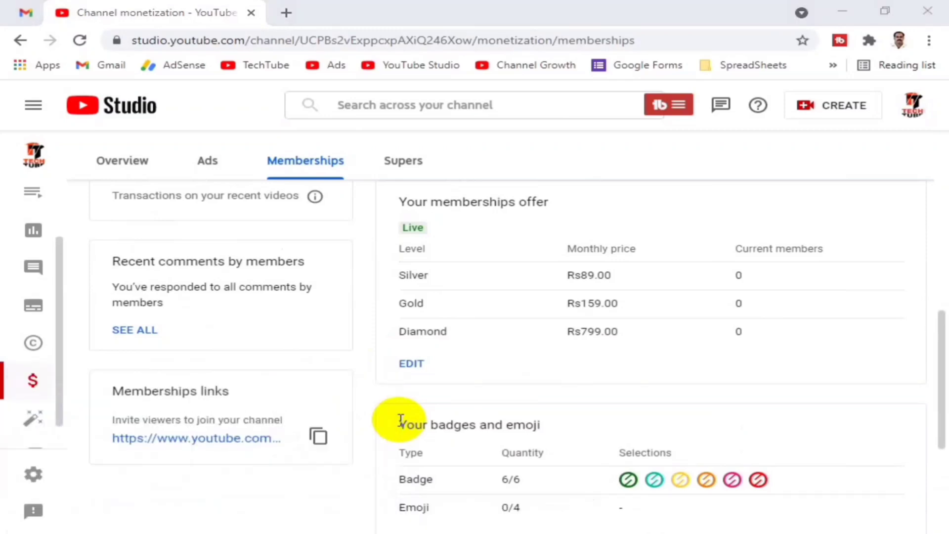
{"action": "key", "text": "ctrl+v"}
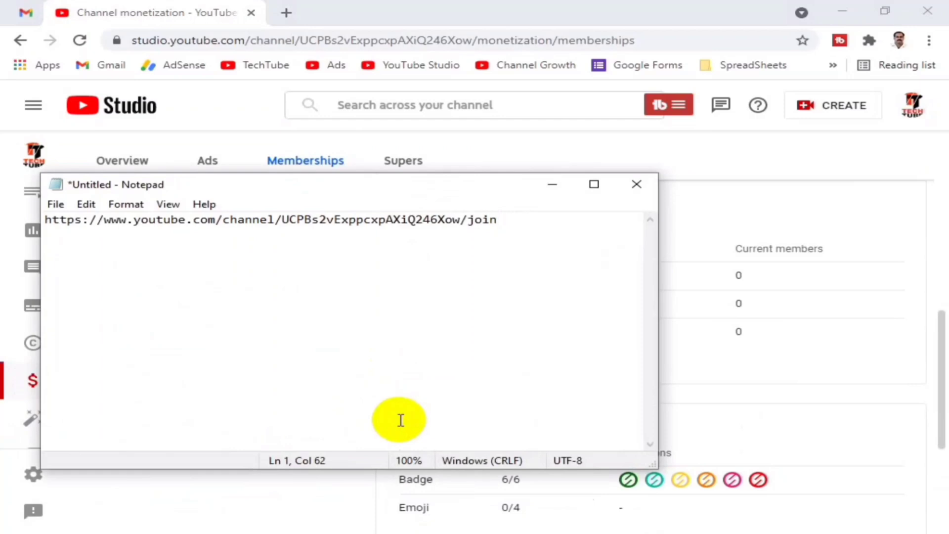
{"action": "left_click_drag", "start_coordinate": [504, 220], "coordinate": [5, 216]}
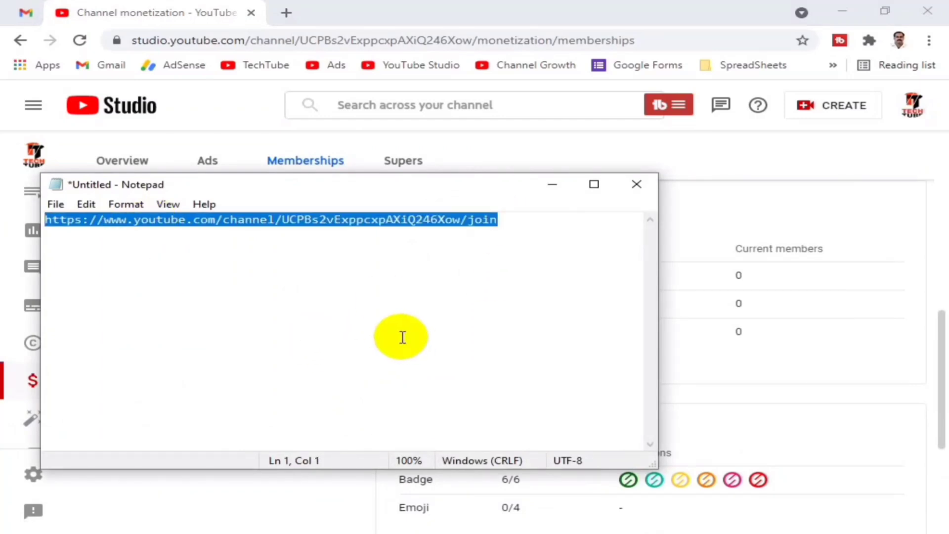
Return to YouTube Studio and read the description of the intro video on the Memberships page
{"action": "left_click", "coordinate": [343, 15]}
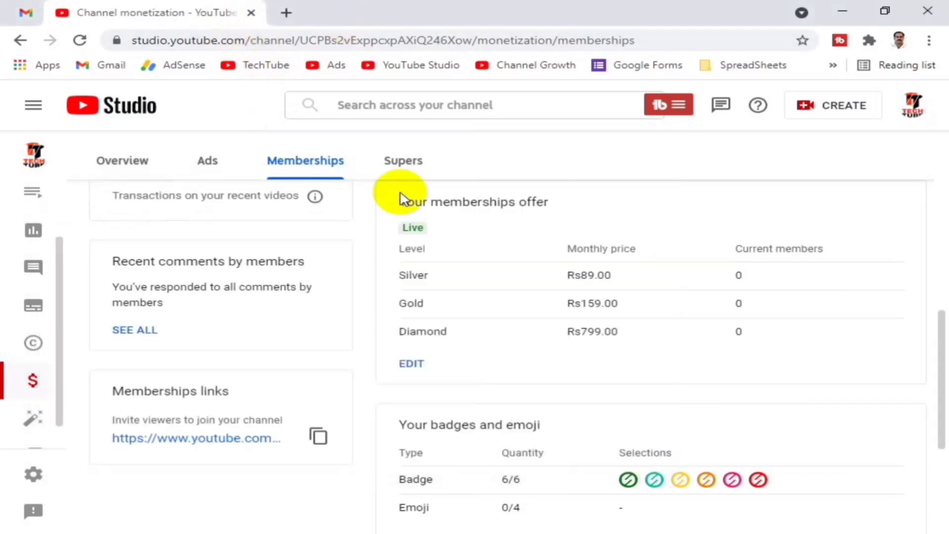
{"action": "scroll", "coordinate": [472, 328], "scroll_direction": "up", "scroll_amount": 2}
{"action": "scroll", "coordinate": [497, 363], "scroll_direction": "up", "scroll_amount": 4}
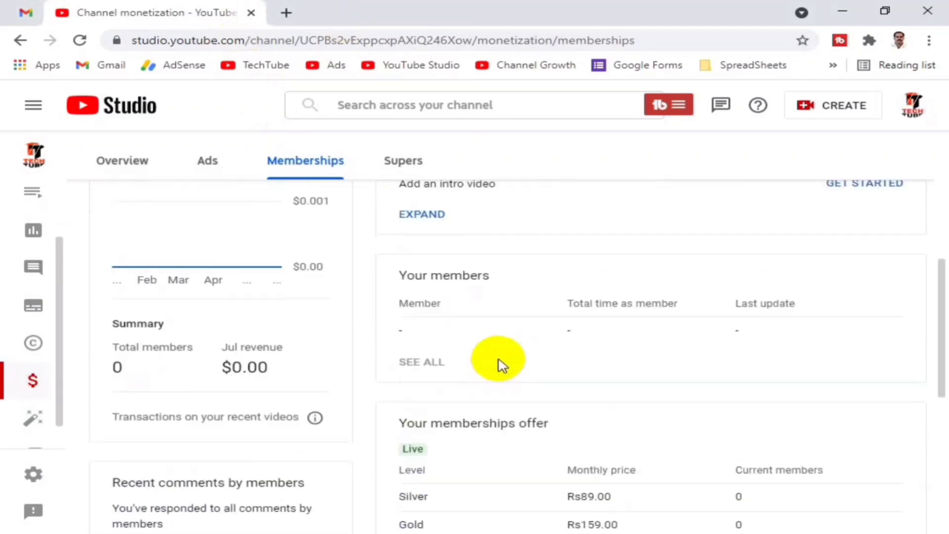
{"action": "scroll", "coordinate": [499, 365], "scroll_direction": "down", "scroll_amount": 7}
{"action": "scroll", "coordinate": [518, 460], "scroll_direction": "down", "scroll_amount": 3}
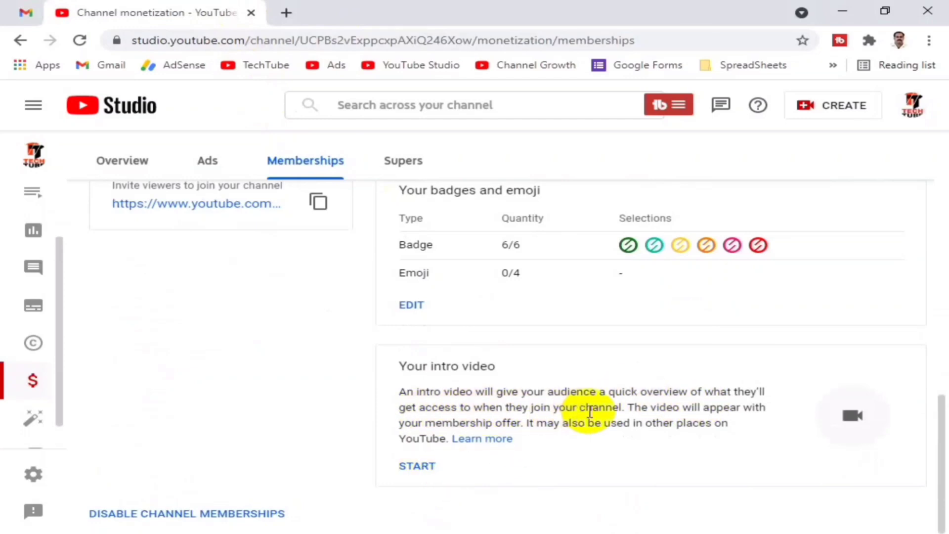
{"action": "left_click_drag", "start_coordinate": [625, 408], "coordinate": [403, 395]}
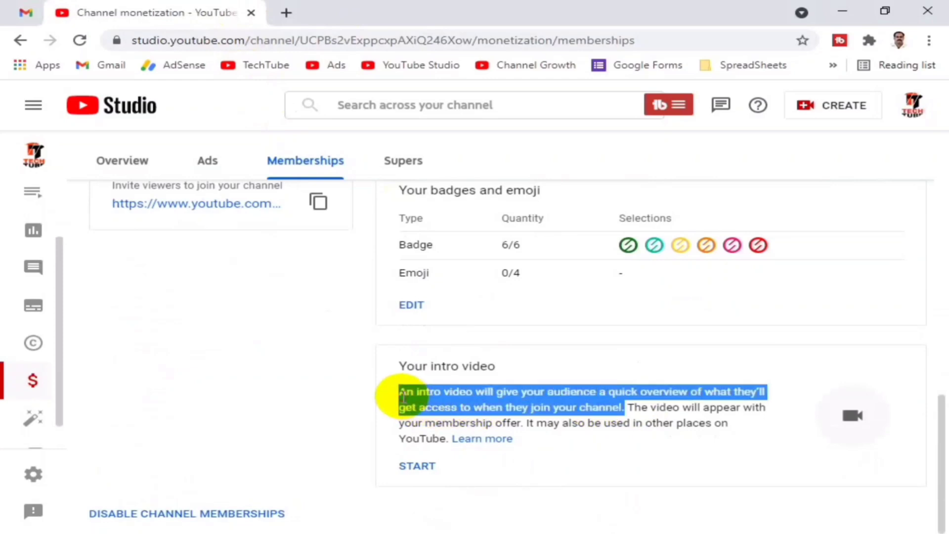
{"action": "left_click", "coordinate": [652, 409]}
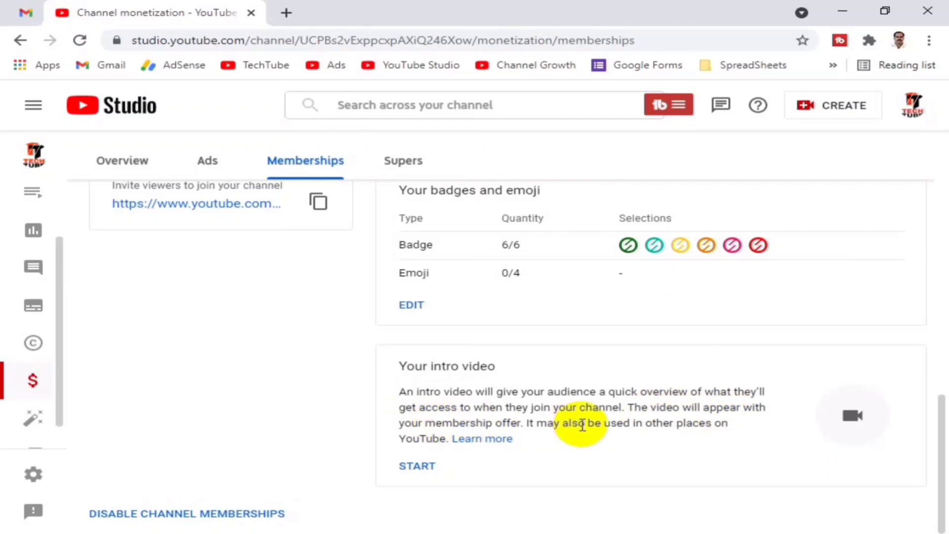
Open the TechTube channel's public page on YouTube and view its membership join offer with the Silver level perks
{"action": "scroll", "coordinate": [581, 425], "scroll_direction": "up", "scroll_amount": 10}
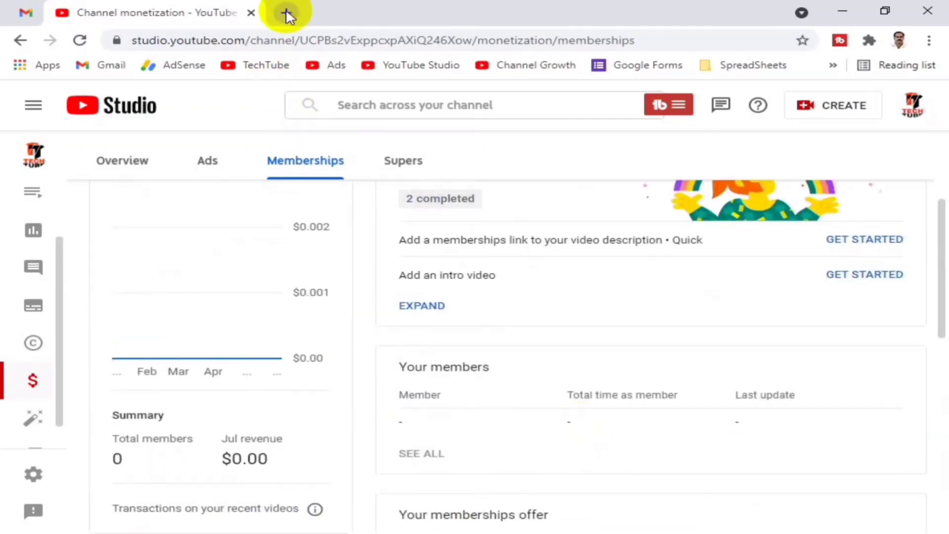
{"action": "left_click", "coordinate": [287, 14]}
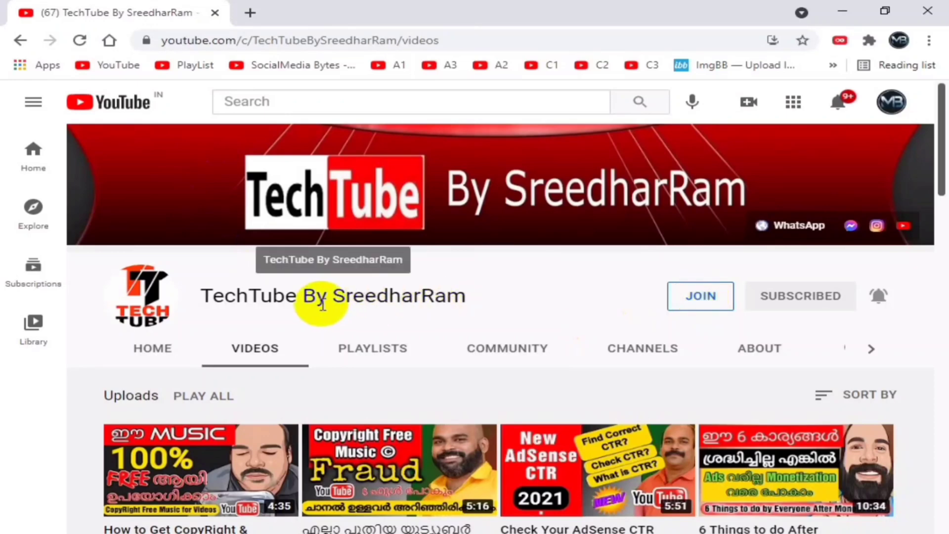
{"action": "left_click", "coordinate": [706, 307]}
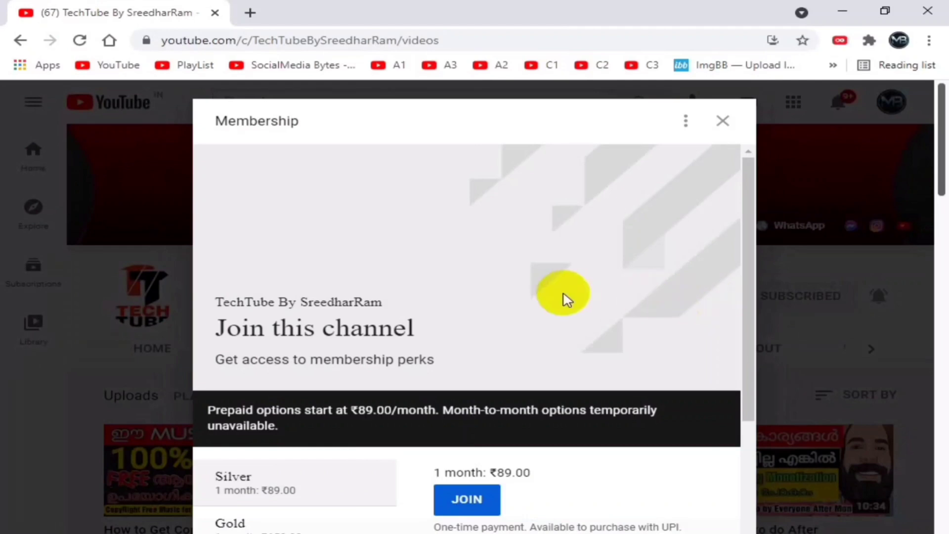
{"action": "scroll", "coordinate": [471, 311], "scroll_direction": "down", "scroll_amount": 3}
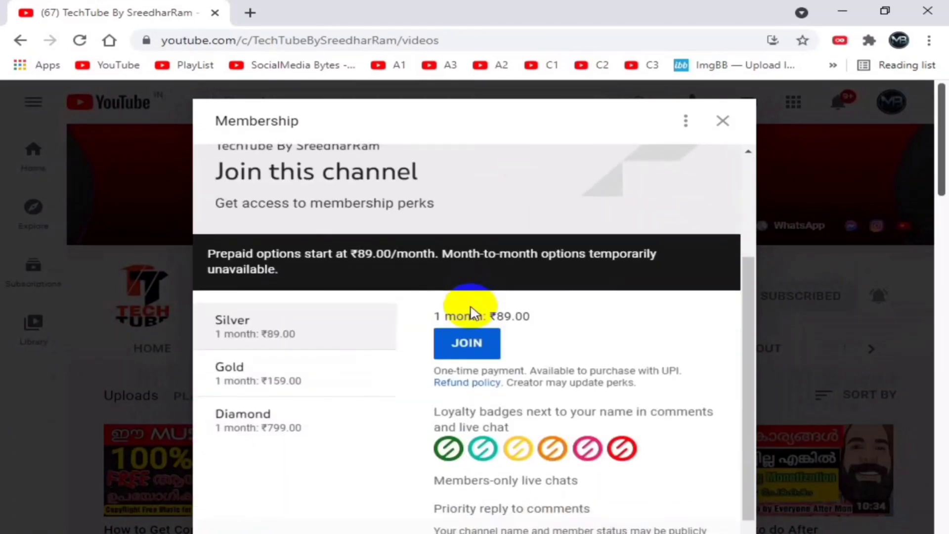
{"action": "scroll", "coordinate": [471, 311], "scroll_direction": "down", "scroll_amount": 1}
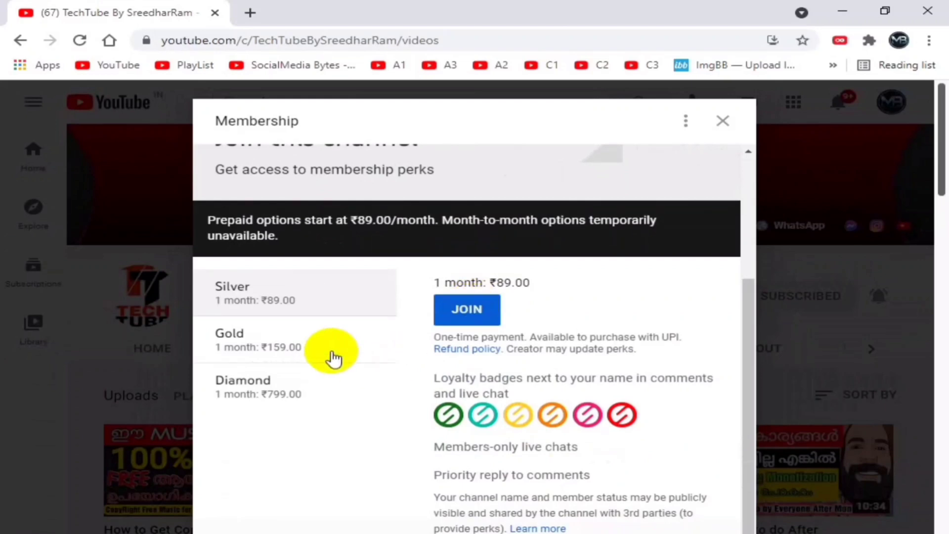
Compare the prices and perks of the Gold, Diamond and Silver levels, and close the membership offer
{"action": "left_click", "coordinate": [252, 355]}
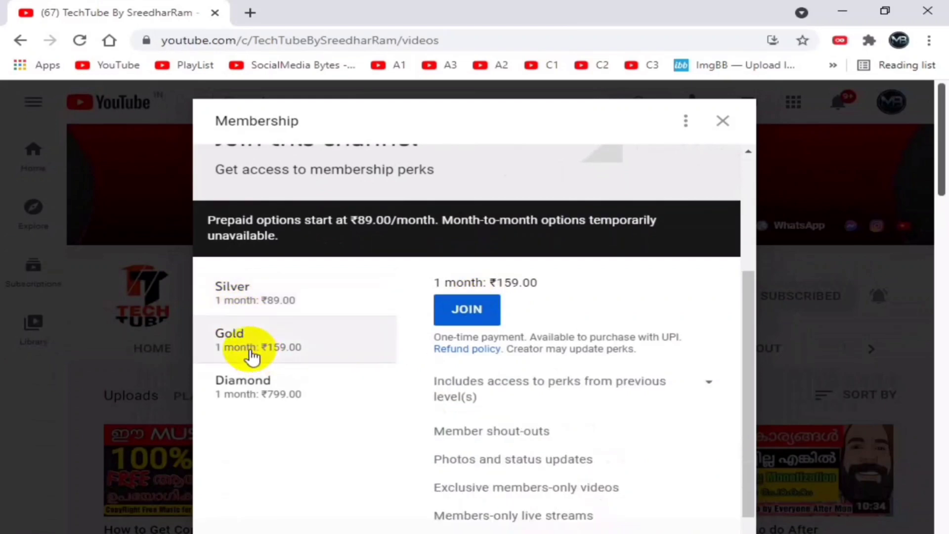
{"action": "left_click", "coordinate": [250, 393]}
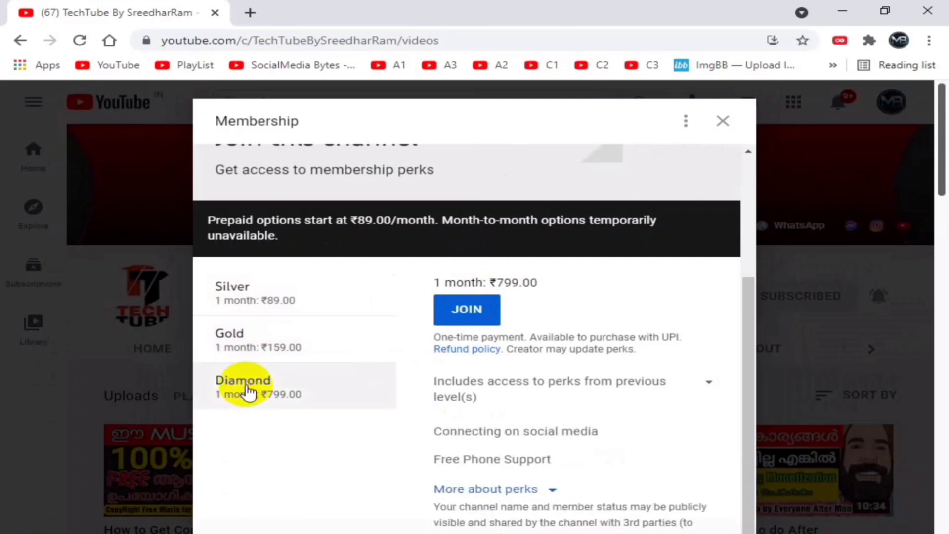
{"action": "scroll", "coordinate": [470, 401], "scroll_direction": "down", "scroll_amount": 5}
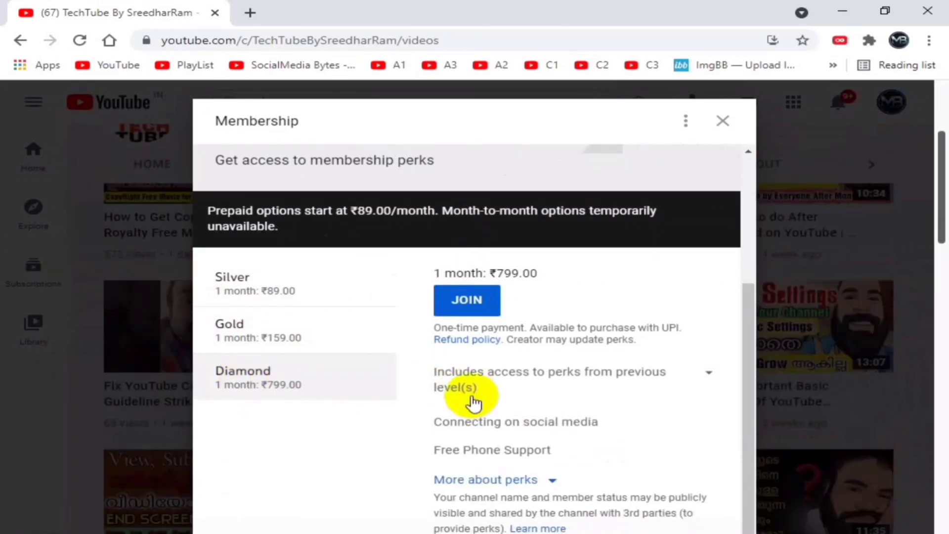
{"action": "scroll", "coordinate": [469, 402], "scroll_direction": "up", "scroll_amount": 3}
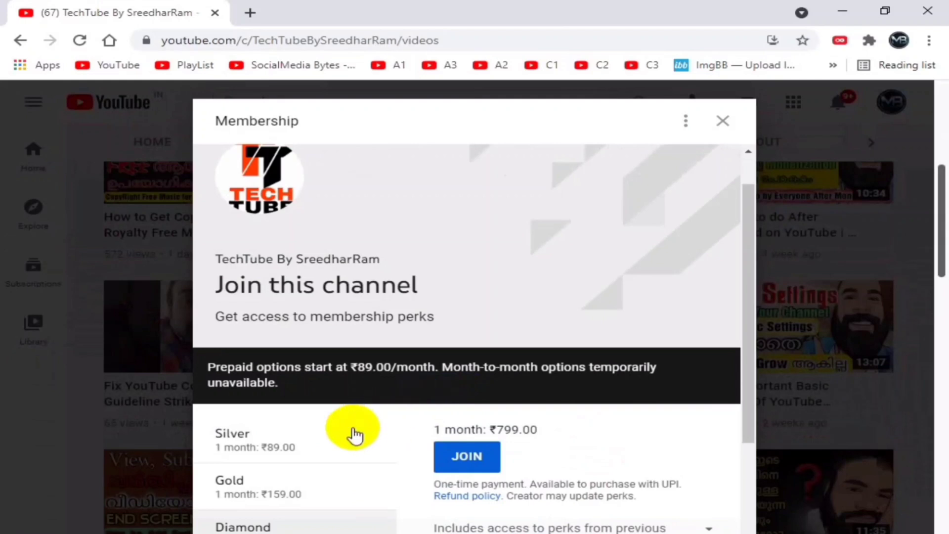
{"action": "left_click", "coordinate": [239, 489]}
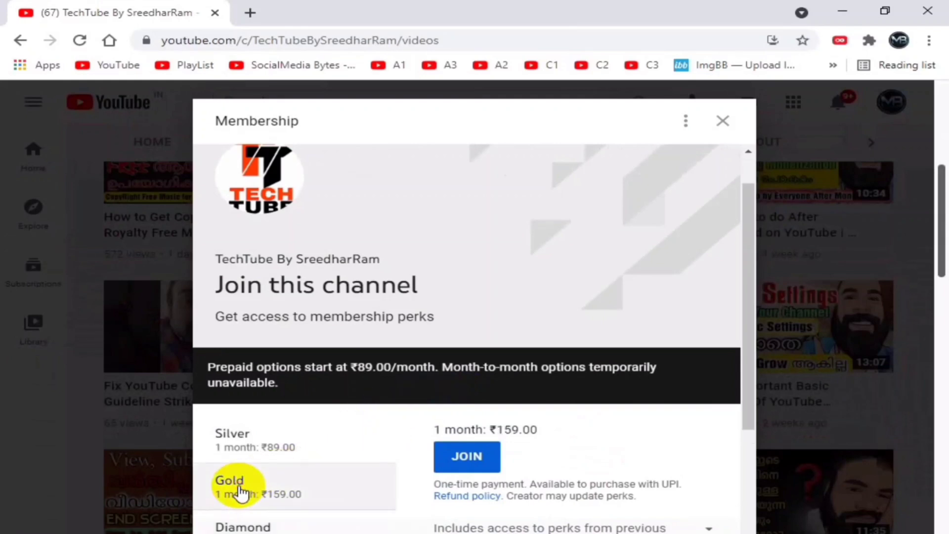
{"action": "left_click", "coordinate": [245, 444]}
{"action": "scroll", "coordinate": [338, 444], "scroll_direction": "up", "scroll_amount": 1}
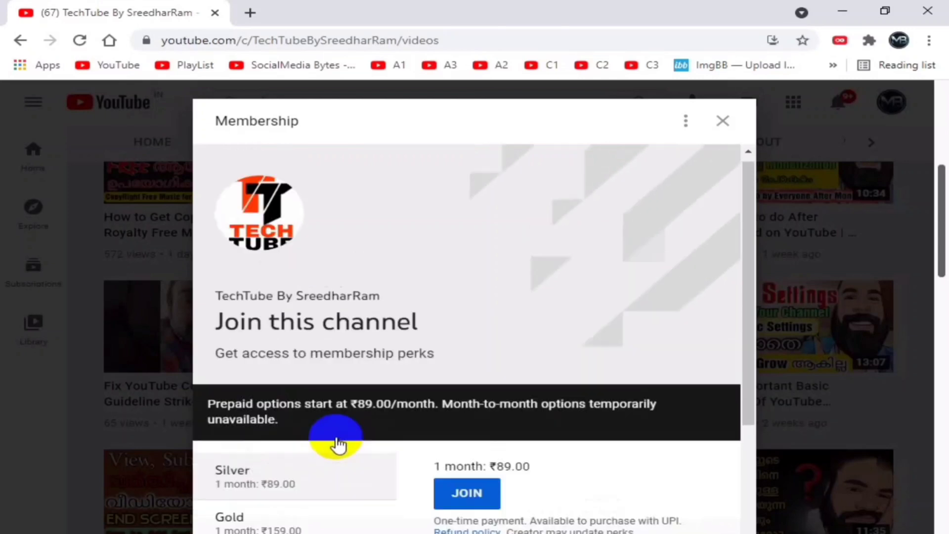
{"action": "scroll", "coordinate": [337, 444], "scroll_direction": "down", "scroll_amount": 2}
{"action": "scroll", "coordinate": [337, 444], "scroll_direction": "down", "scroll_amount": 2}
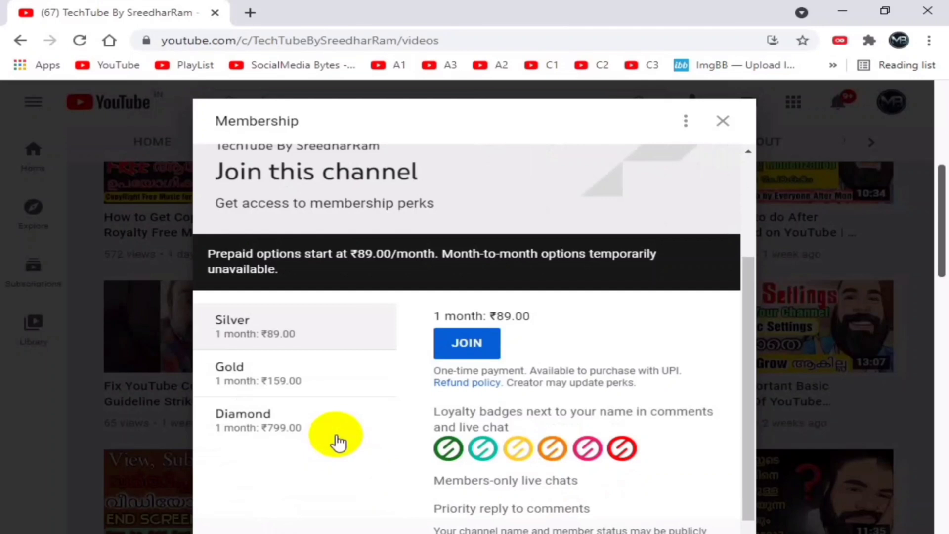
{"action": "scroll", "coordinate": [337, 443], "scroll_direction": "down", "scroll_amount": 1}
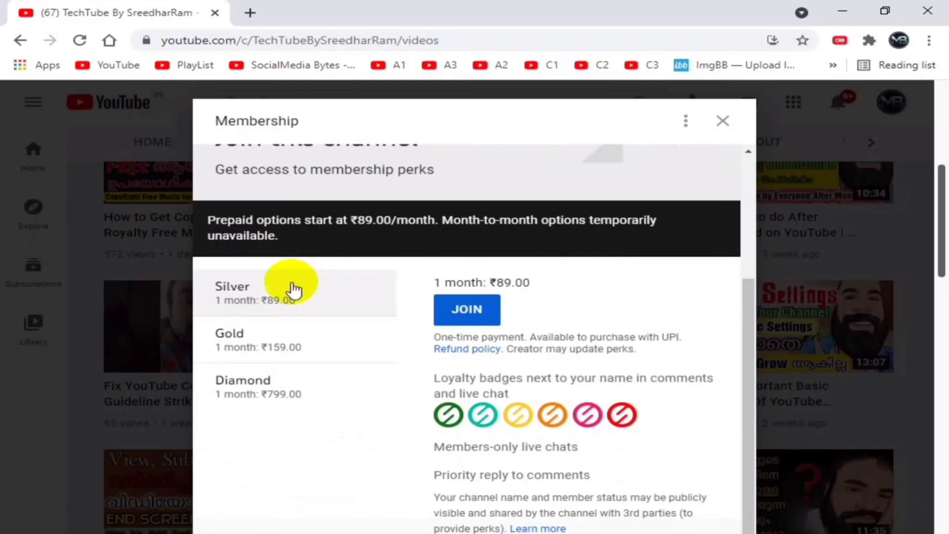
{"action": "key", "text": "Escape"}
{"action": "scroll", "coordinate": [294, 289], "scroll_direction": "up", "scroll_amount": 5}
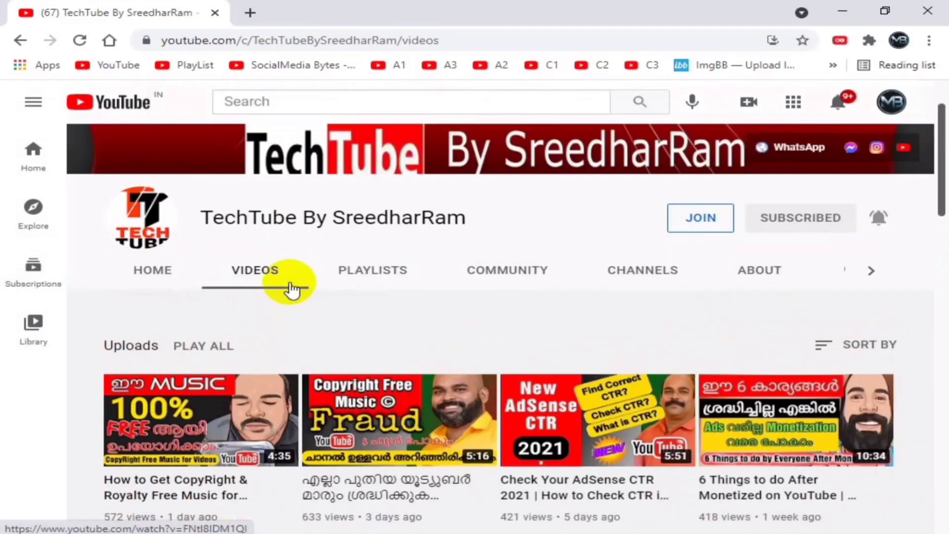
{"action": "scroll", "coordinate": [293, 289], "scroll_direction": "down", "scroll_amount": 6}
{"action": "scroll", "coordinate": [293, 289], "scroll_direction": "up", "scroll_amount": 5}
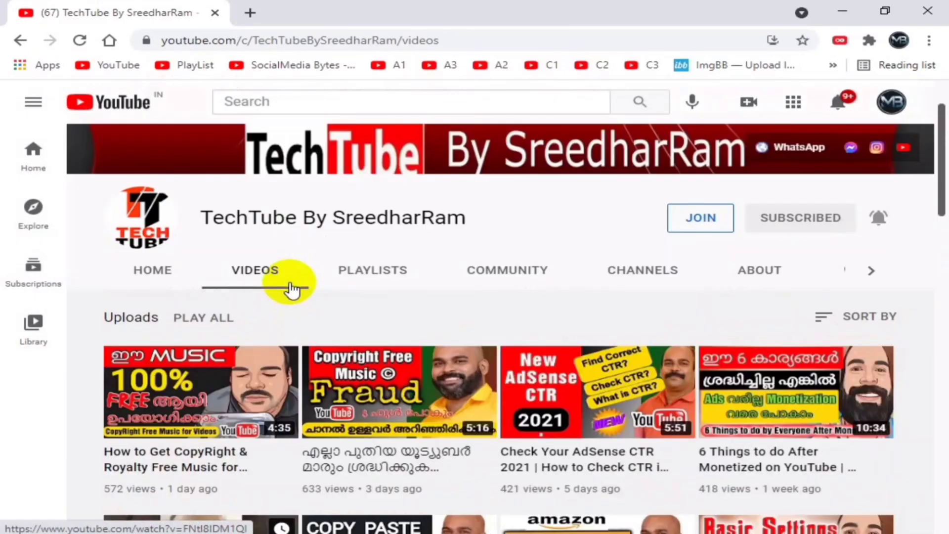
{"action": "scroll", "coordinate": [292, 290], "scroll_direction": "up", "scroll_amount": 2}
{"action": "scroll", "coordinate": [291, 289], "scroll_direction": "down", "scroll_amount": 6}
{"action": "scroll", "coordinate": [291, 289], "scroll_direction": "up", "scroll_amount": 5}
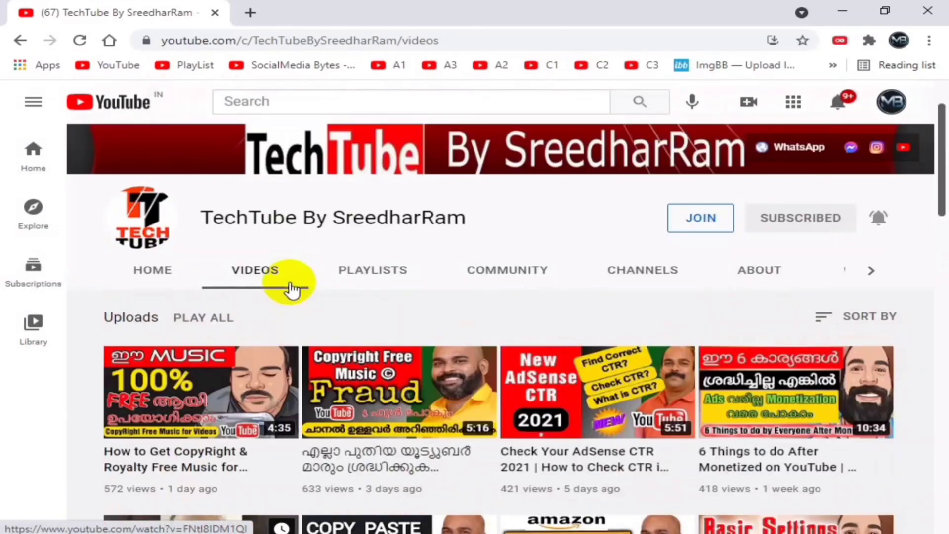